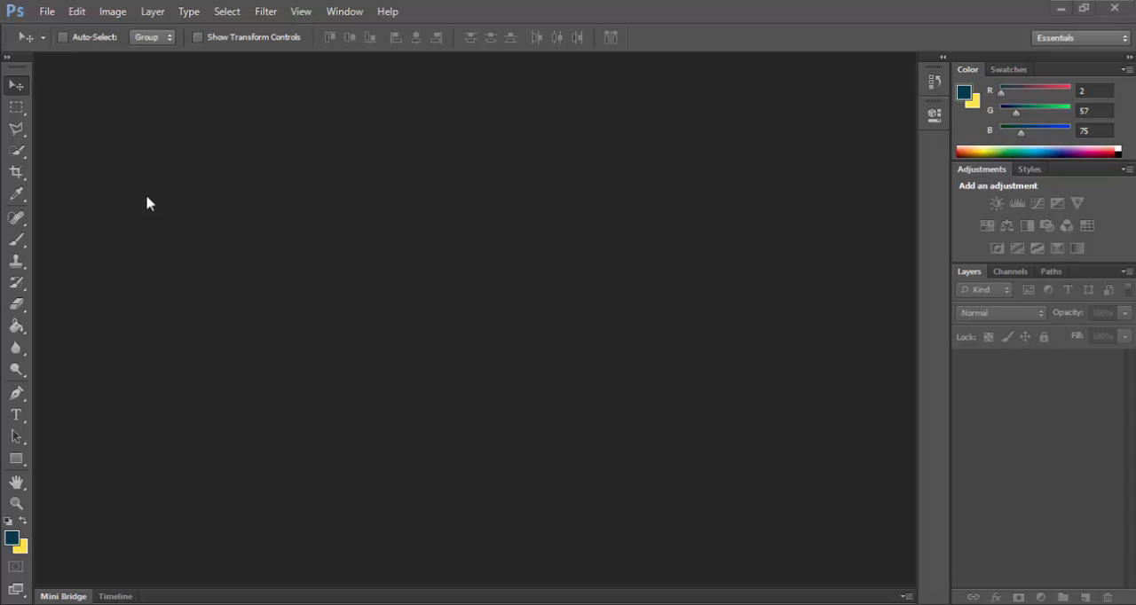
Step: Open the poster image 12 from the Trabalhos folder
left_click(49, 13)
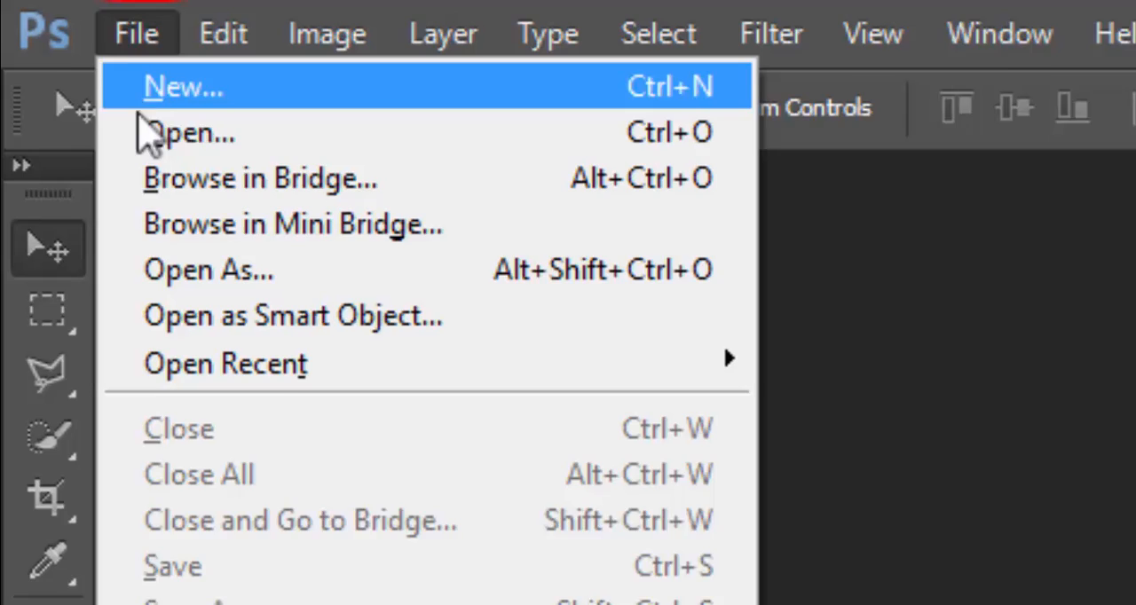
left_click(54, 45)
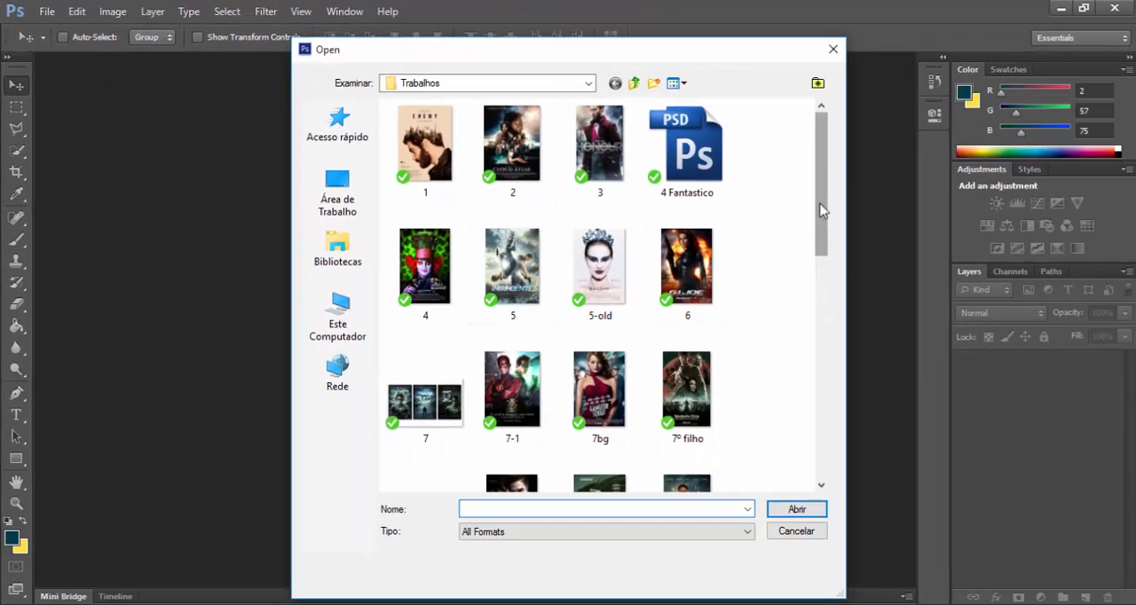
left_click_drag(821, 211, 819, 305)
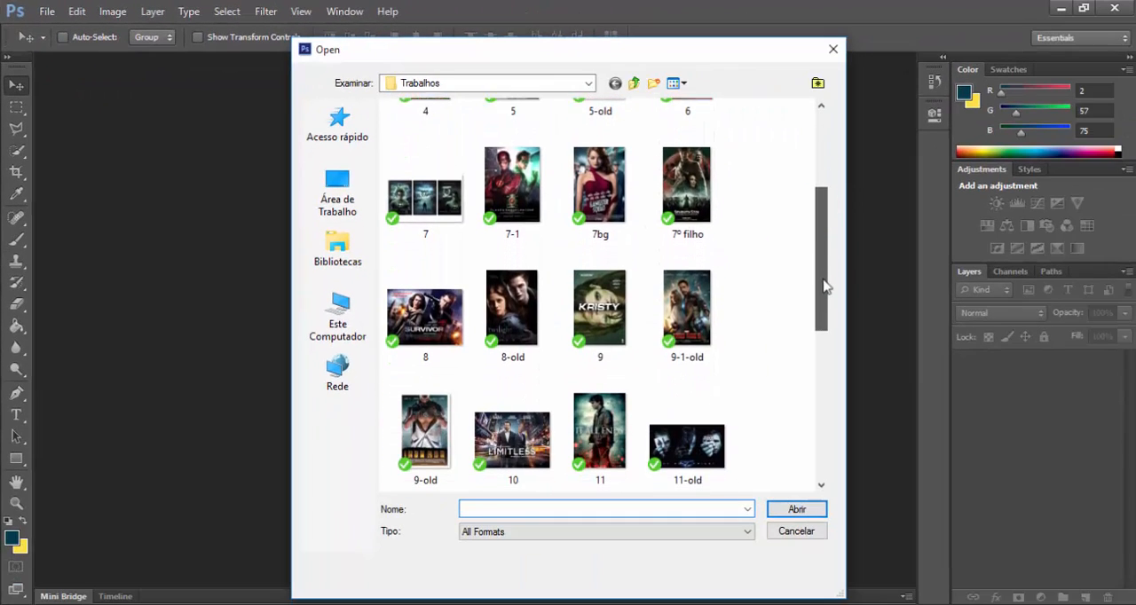
left_click(426, 311)
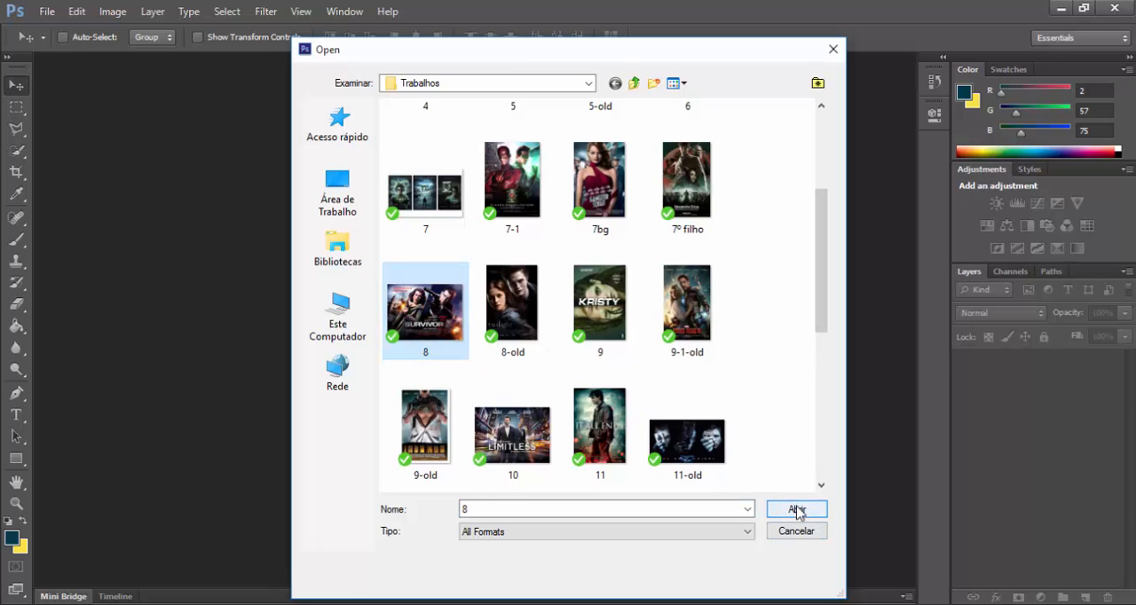
left_click_drag(815, 275, 817, 340)
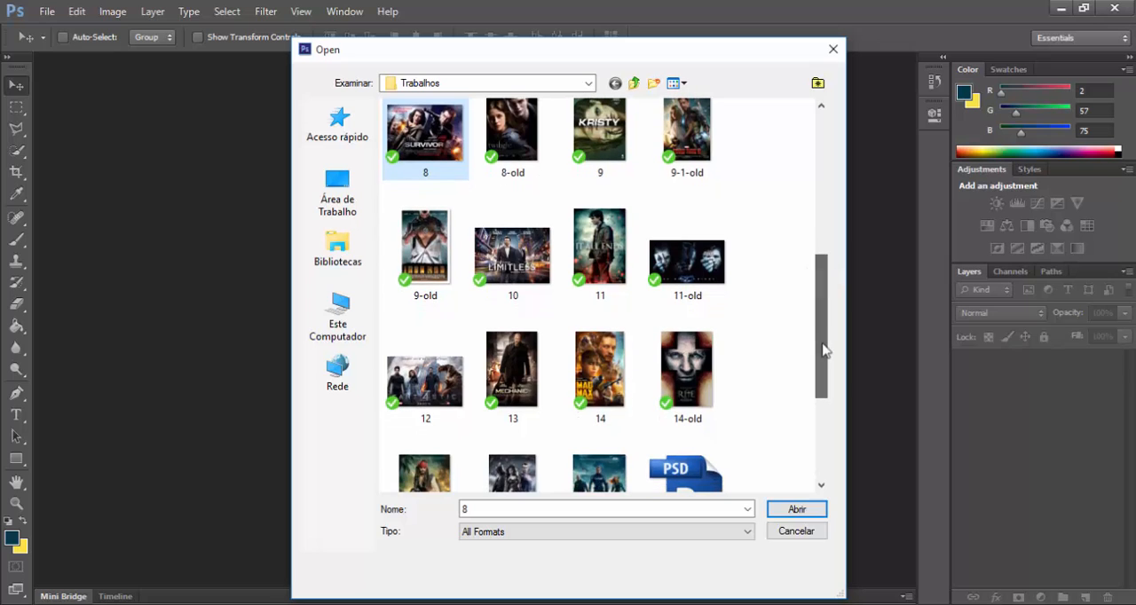
double_click(426, 383)
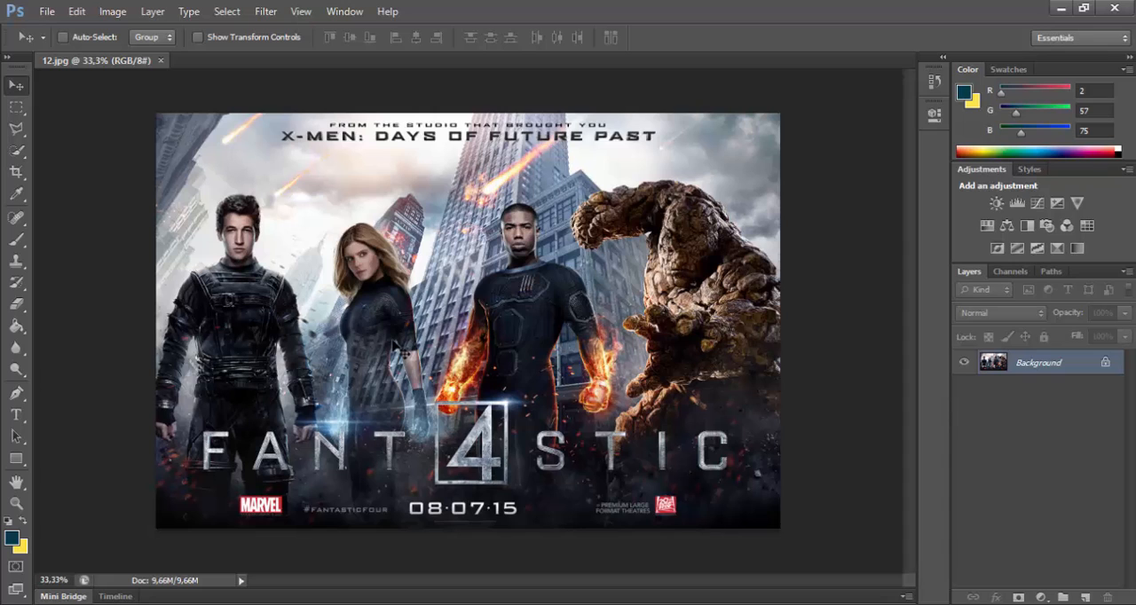
Step: Browse for another image to open, going from the Trabalhos folder up to PU and into Referências, 4 Fantastic
left_click(47, 11)
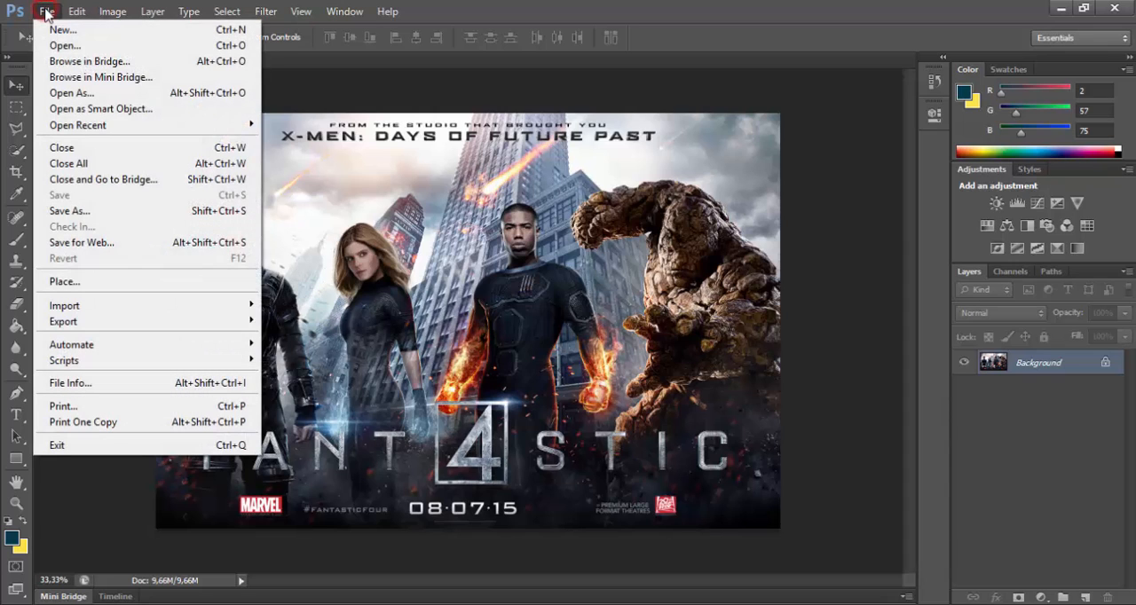
left_click(64, 48)
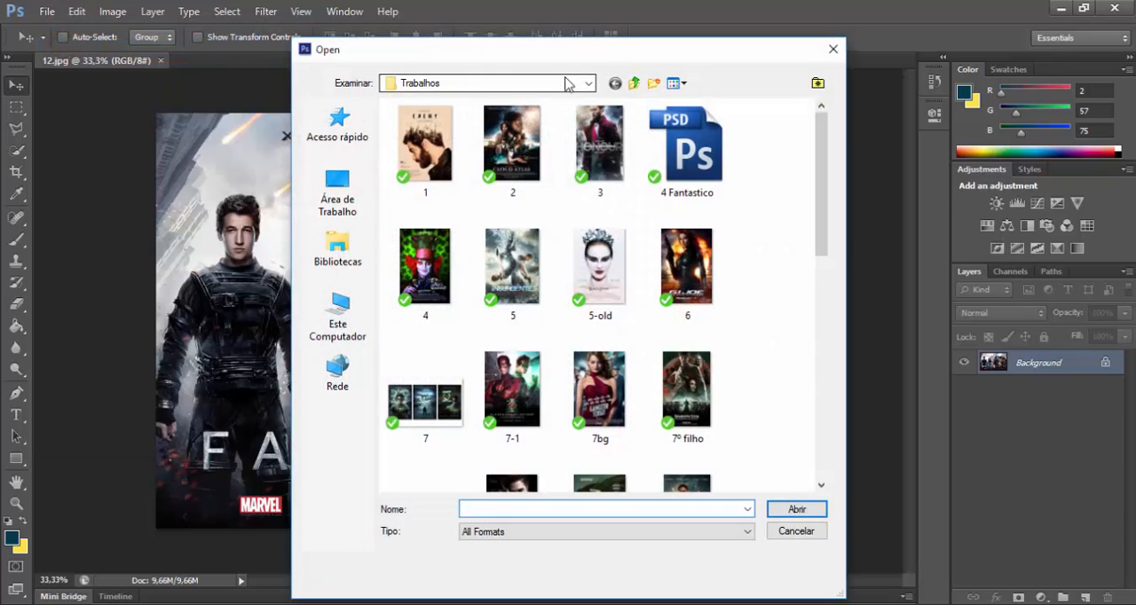
left_click(635, 83)
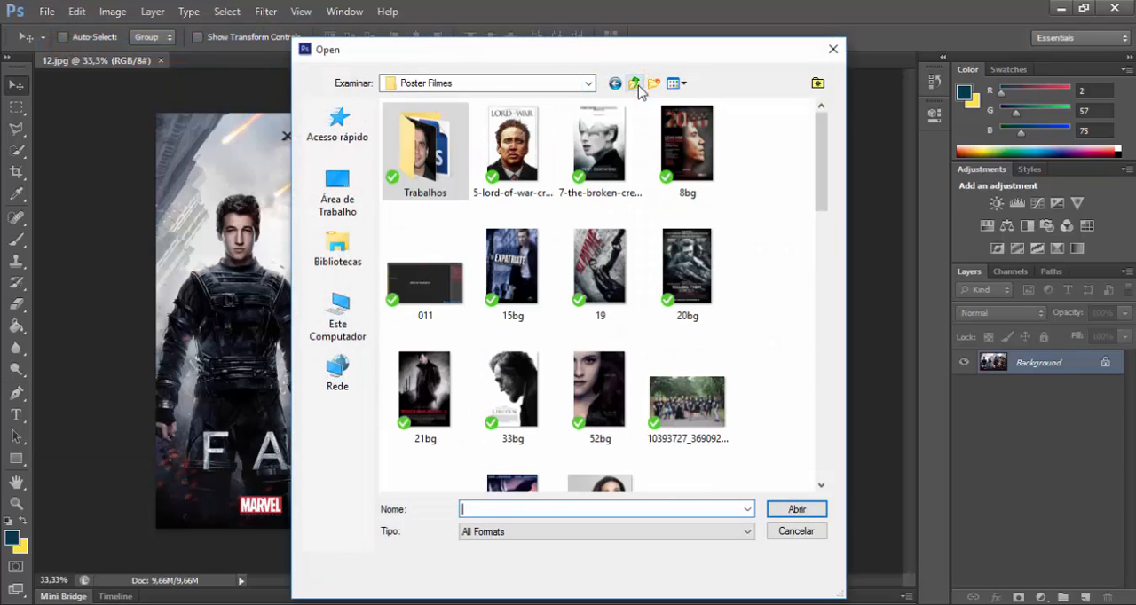
left_click(636, 83)
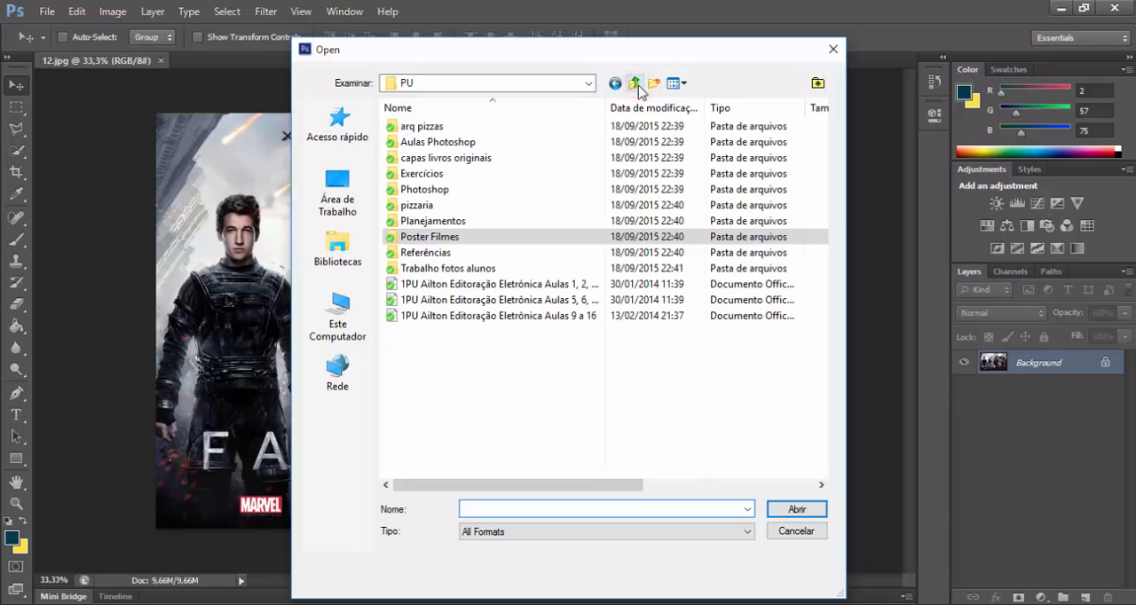
left_click(450, 253)
double_click(450, 253)
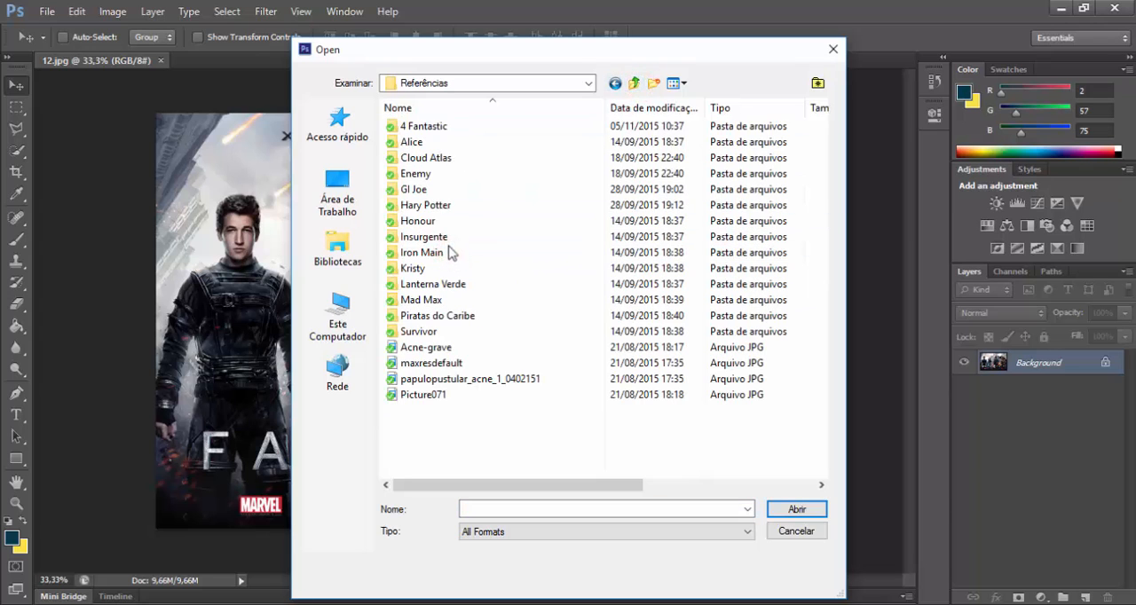
double_click(466, 130)
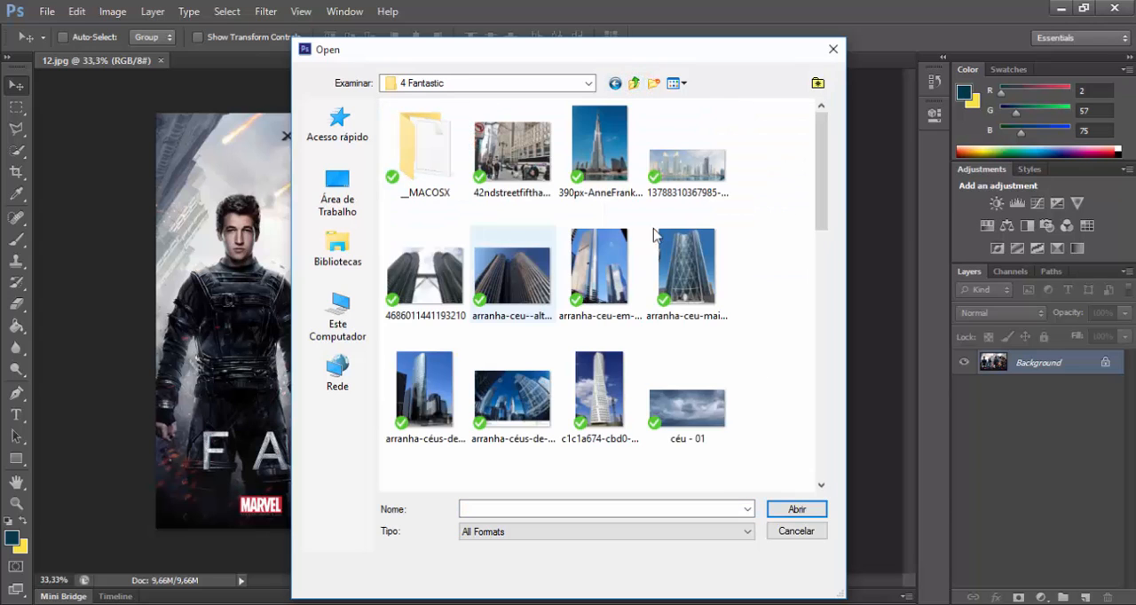
Step: Open the images "empire state" and "Prédio prefeitura de são paulo" together from the 4 Fantastic folder
left_click_drag(824, 210, 819, 333)
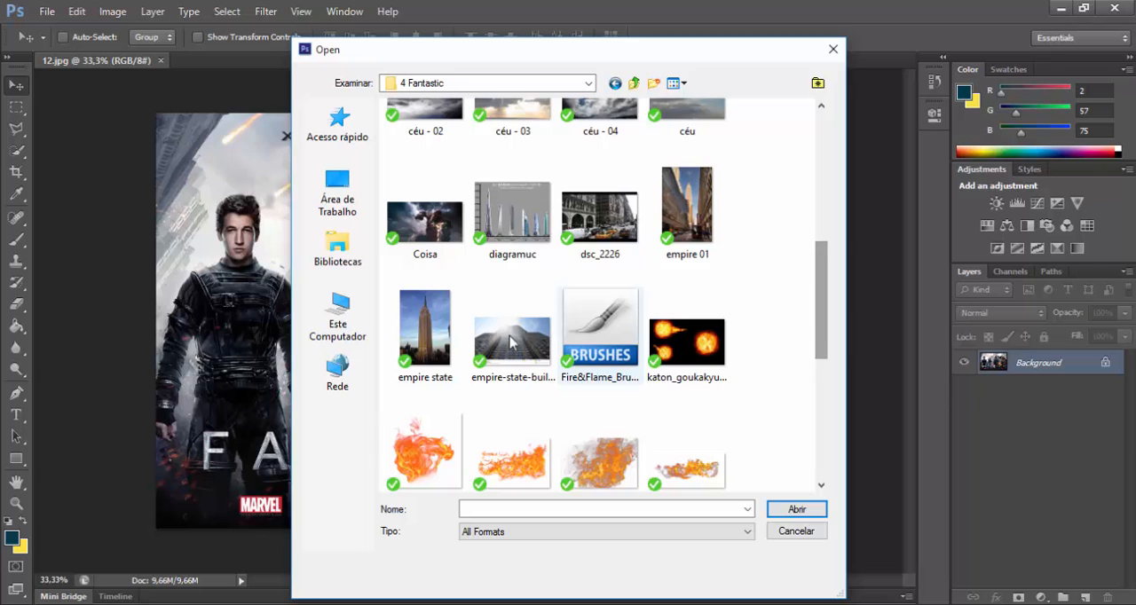
left_click(444, 333)
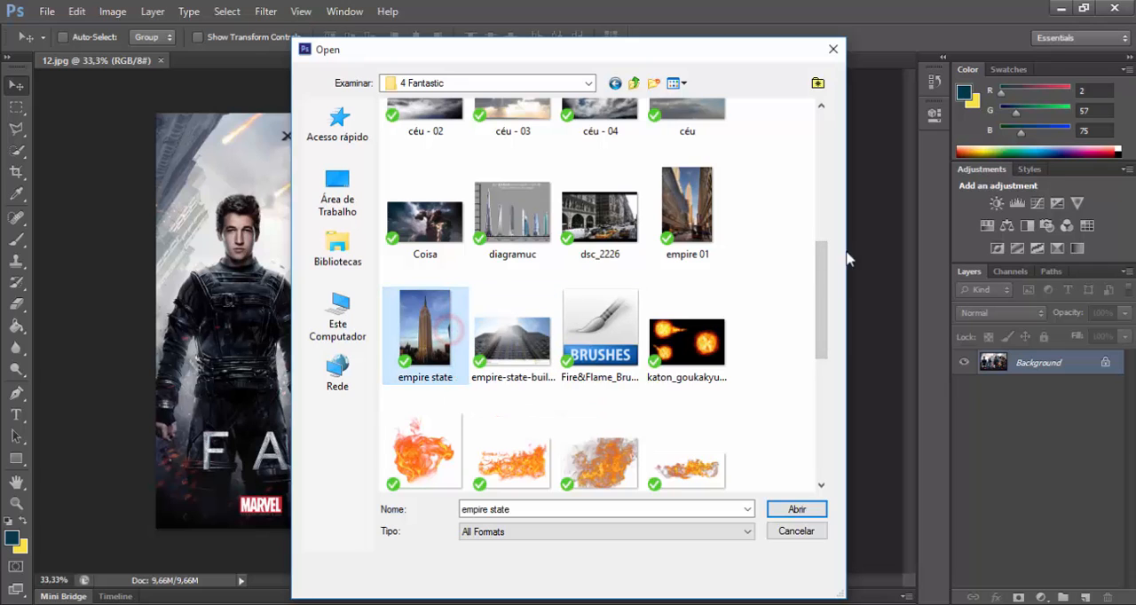
left_click_drag(821, 283, 837, 371)
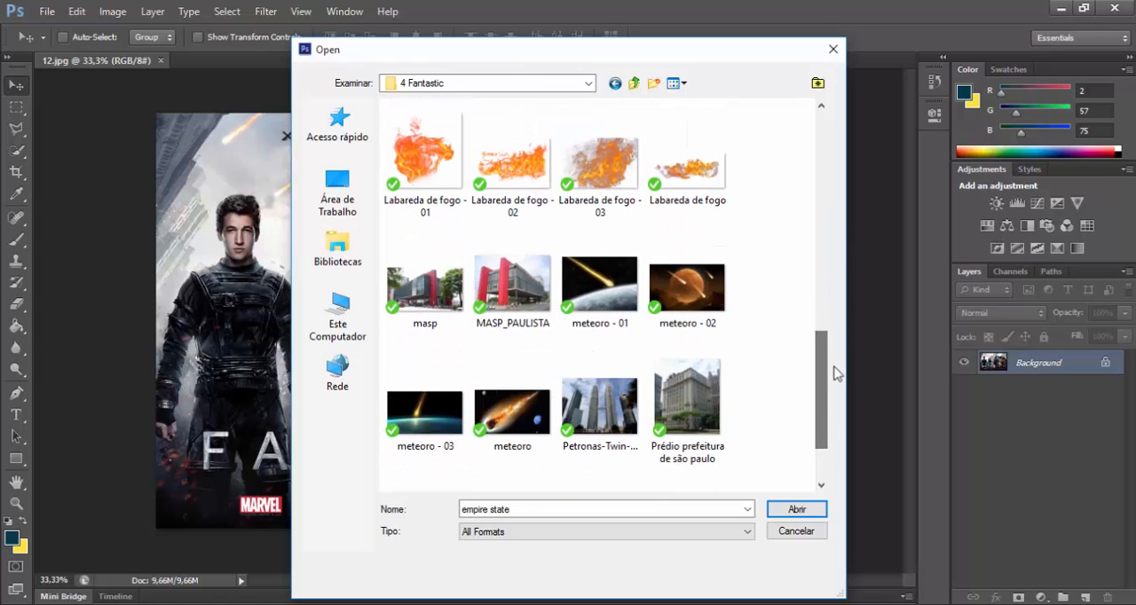
left_click(691, 404)
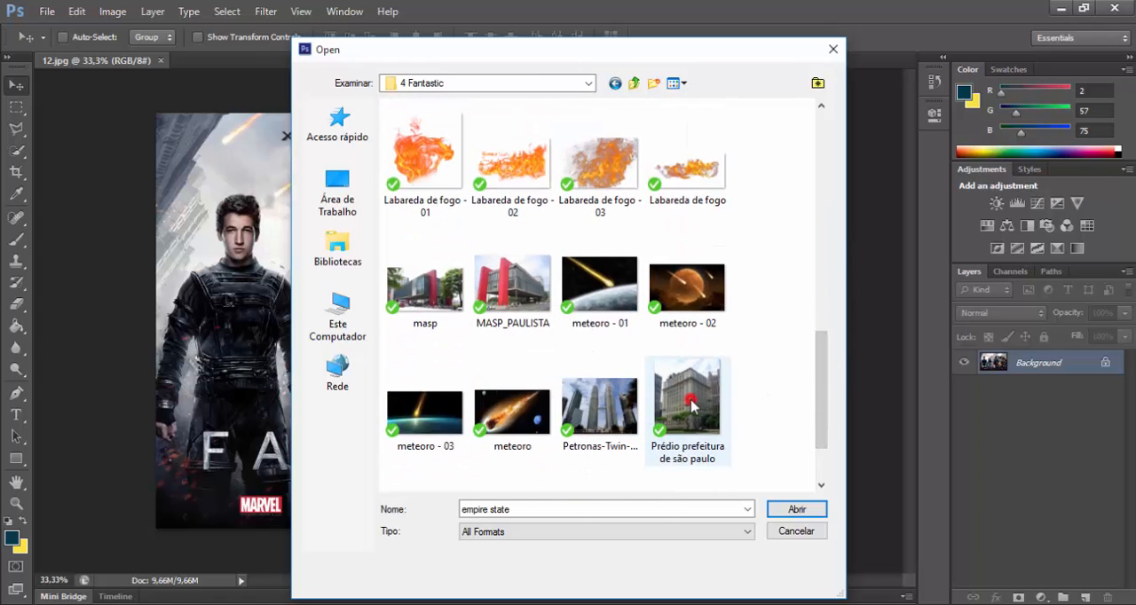
left_click(797, 509)
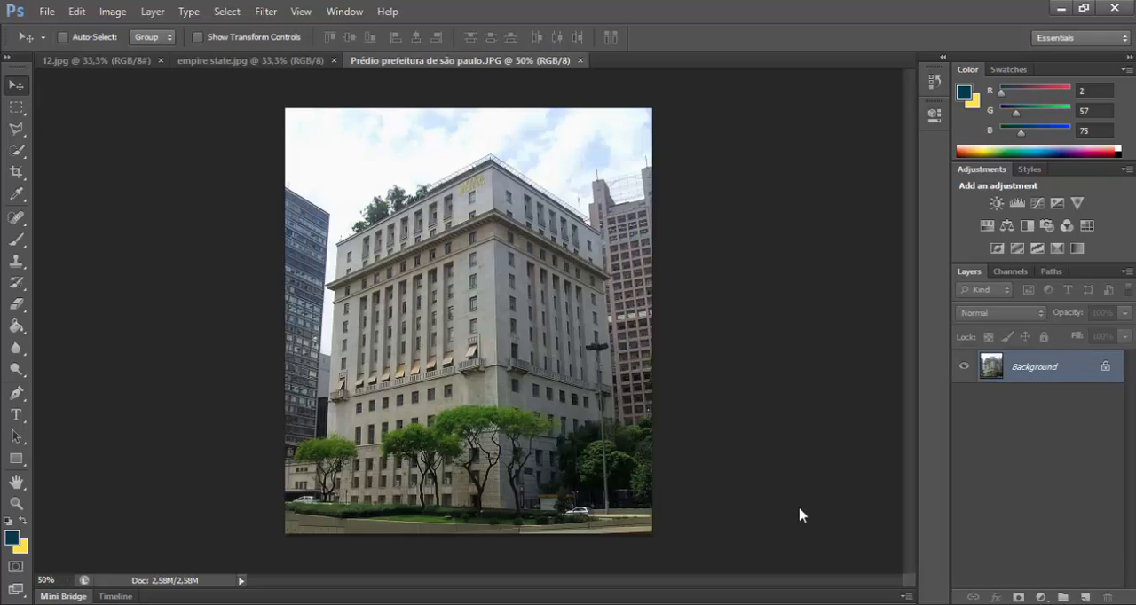
Step: Copy the whole empire state.jpg image into 12.jpg as a new layer and hide the Background layer
left_click(248, 66)
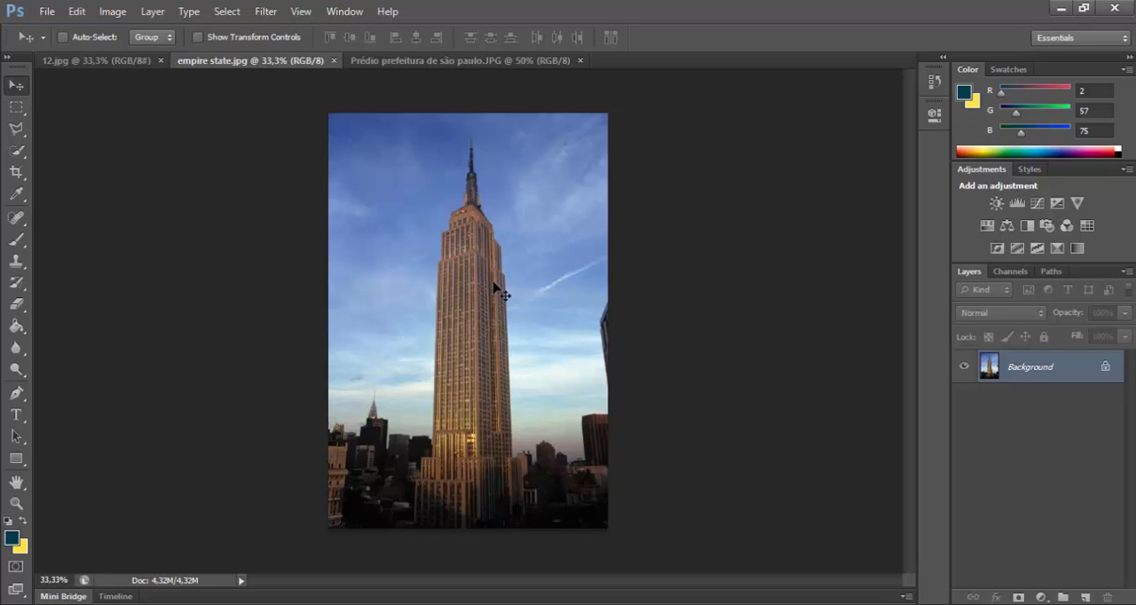
key("ctrl+a")
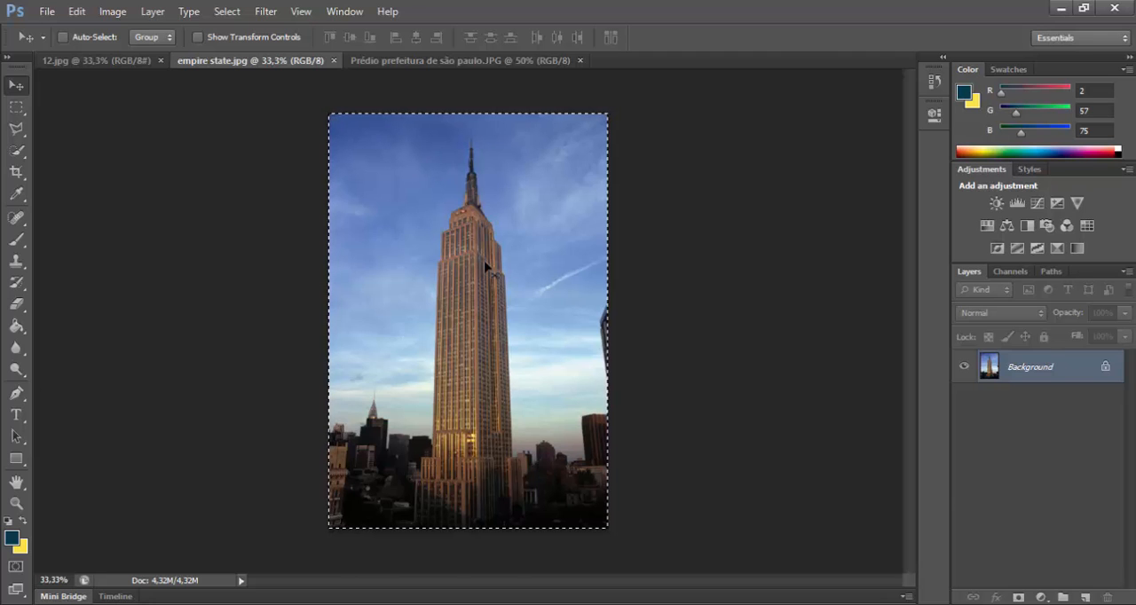
left_click(97, 64)
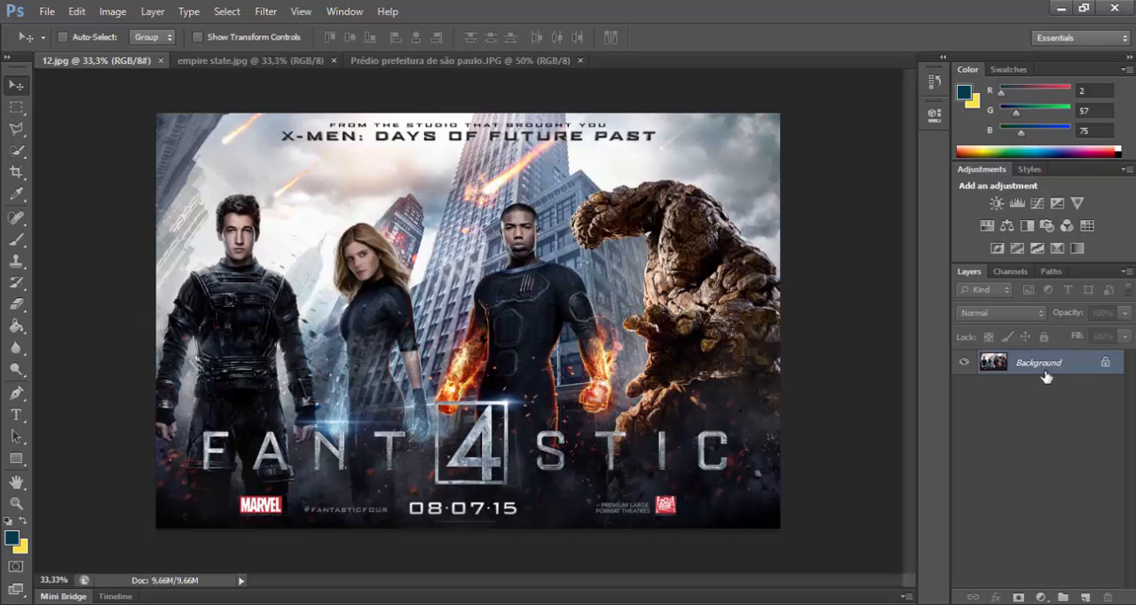
key("ctrl+v")
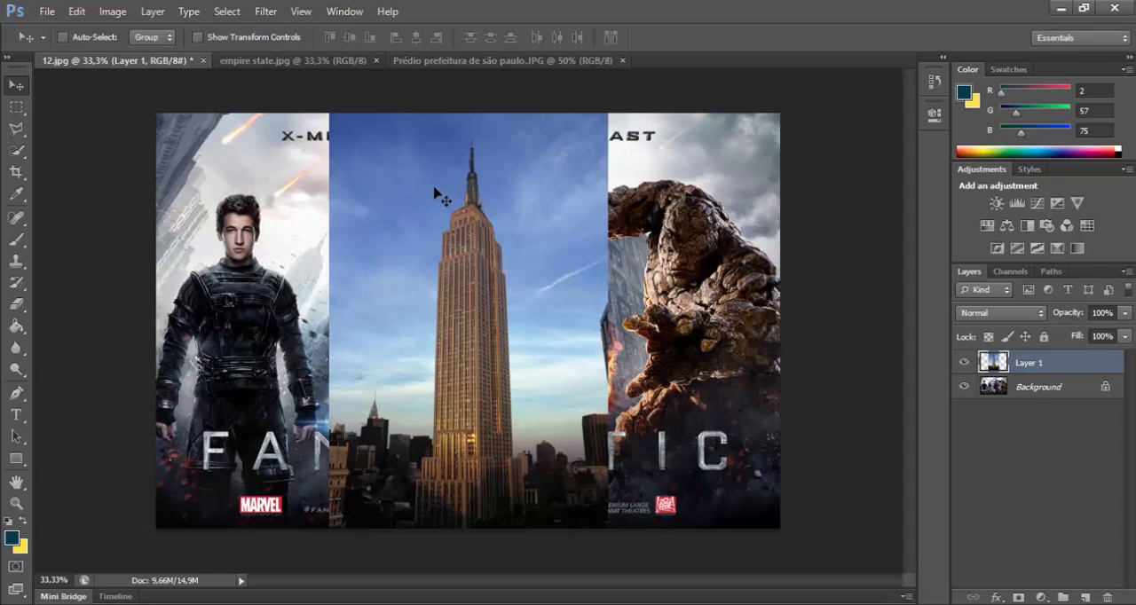
left_click(963, 388)
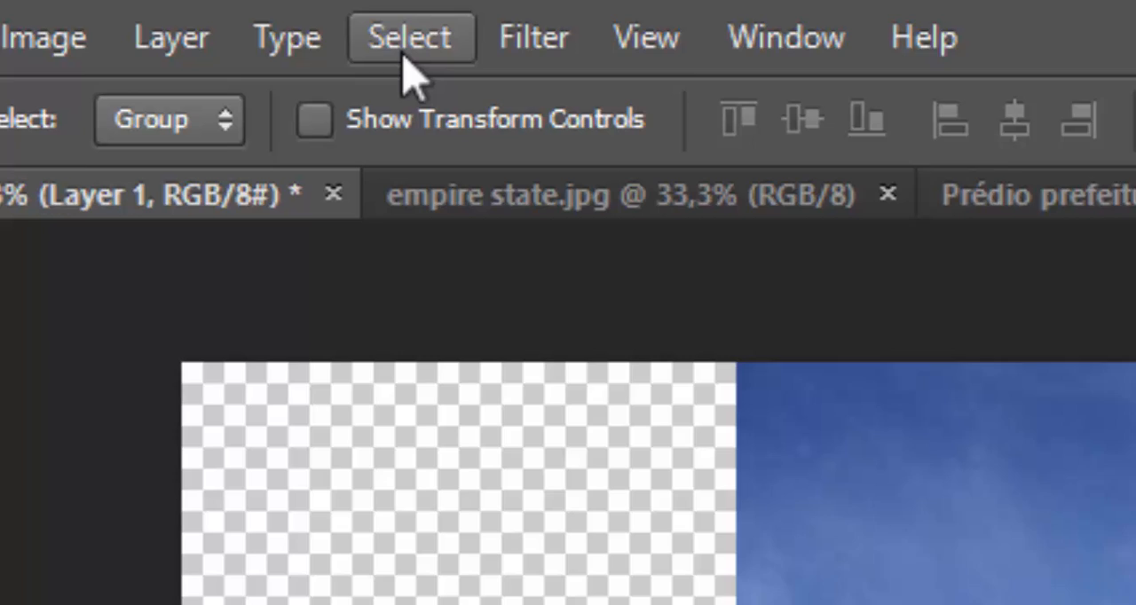
Step: Start a Color Range selection on the pasted skyscraper layer and sample the dark blue of the upper sky
left_click(226, 13)
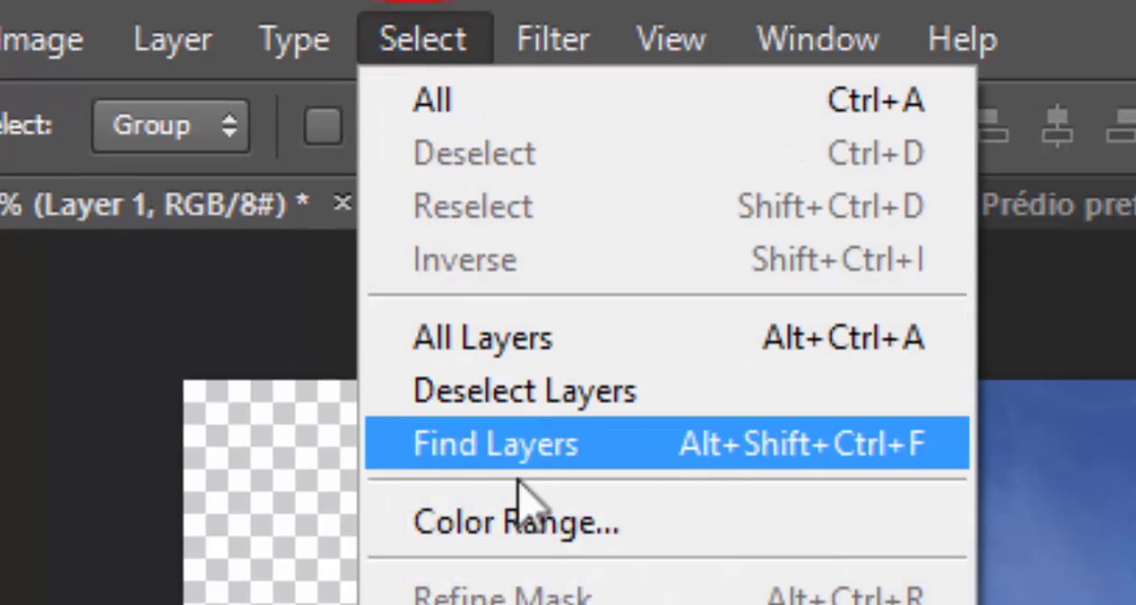
left_click(519, 525)
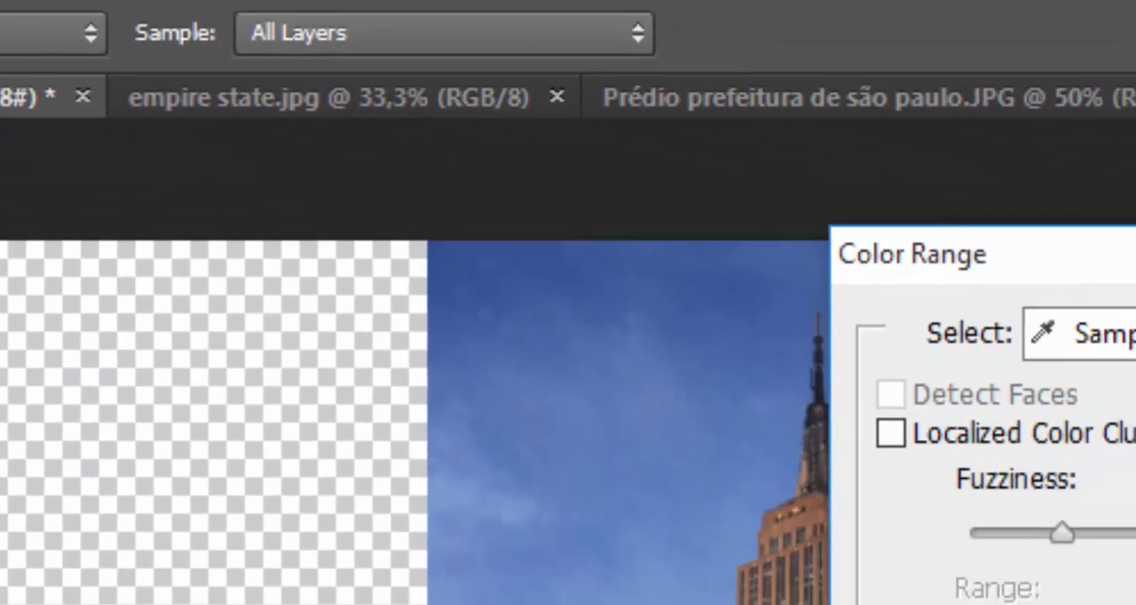
left_click_drag(616, 83, 826, 0)
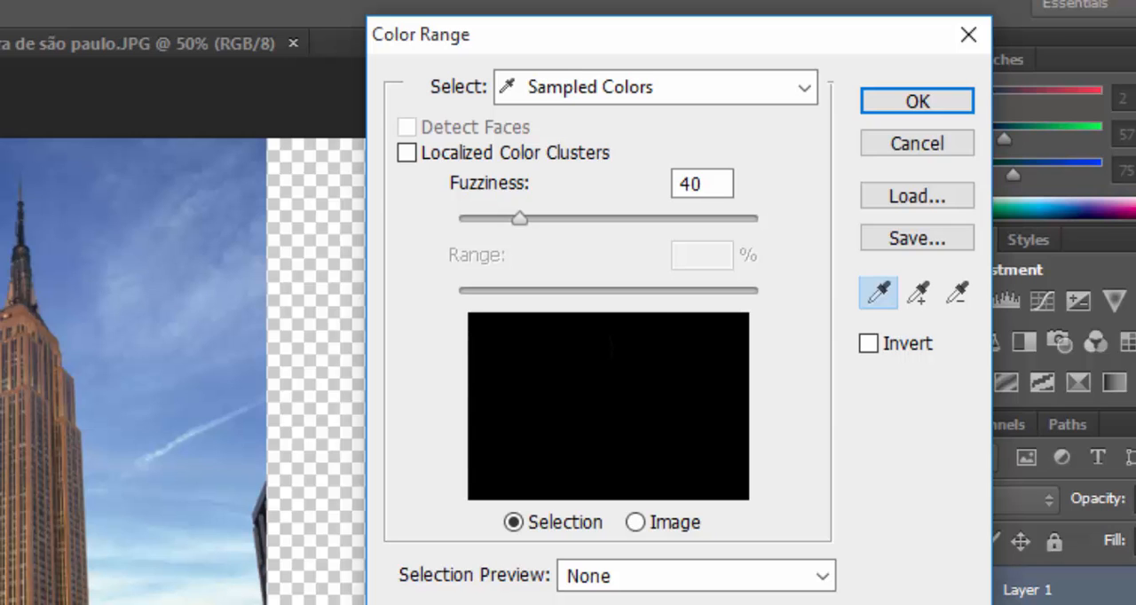
left_click(21, 135)
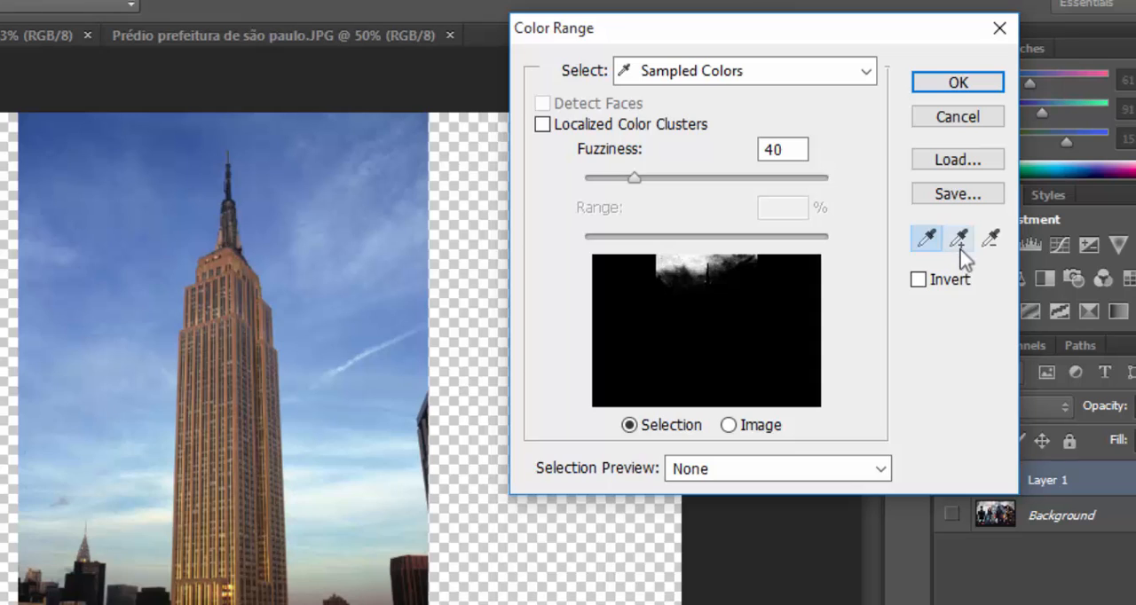
Step: Add sky tones to the Color Range sample: beside the spire, in the upper sky, at mid-height and just above the skyline
left_click(959, 240)
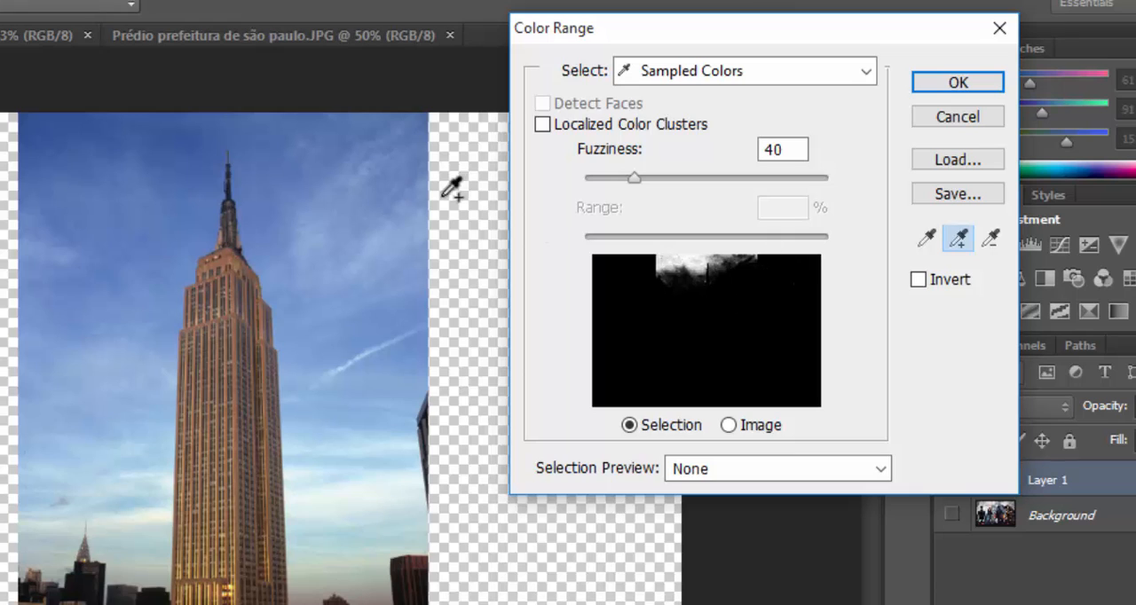
left_click(301, 229)
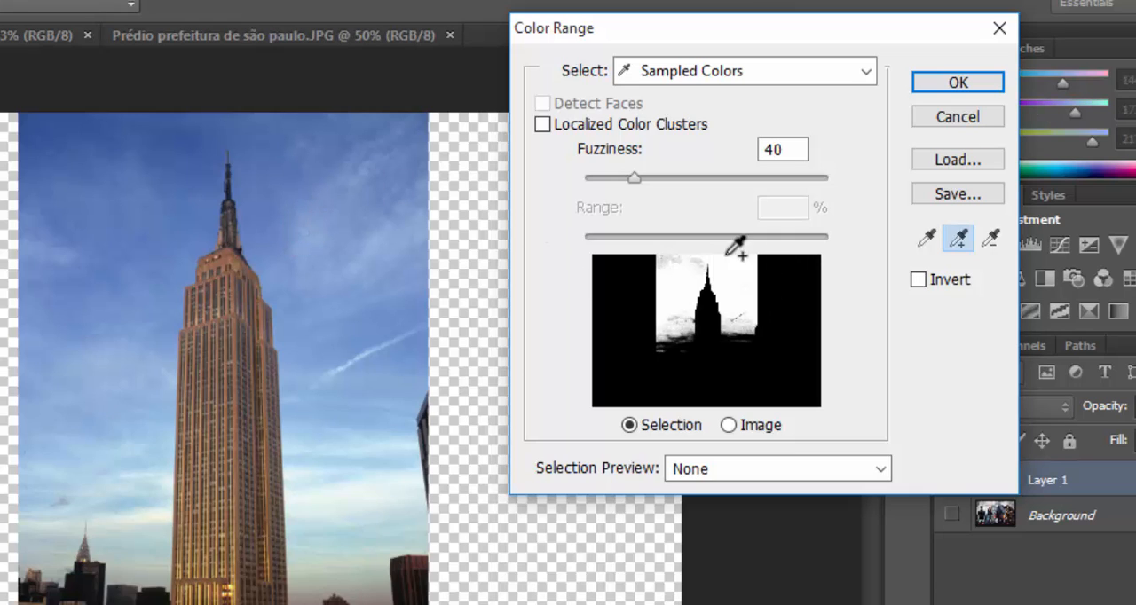
left_click(135, 134)
left_click(136, 142)
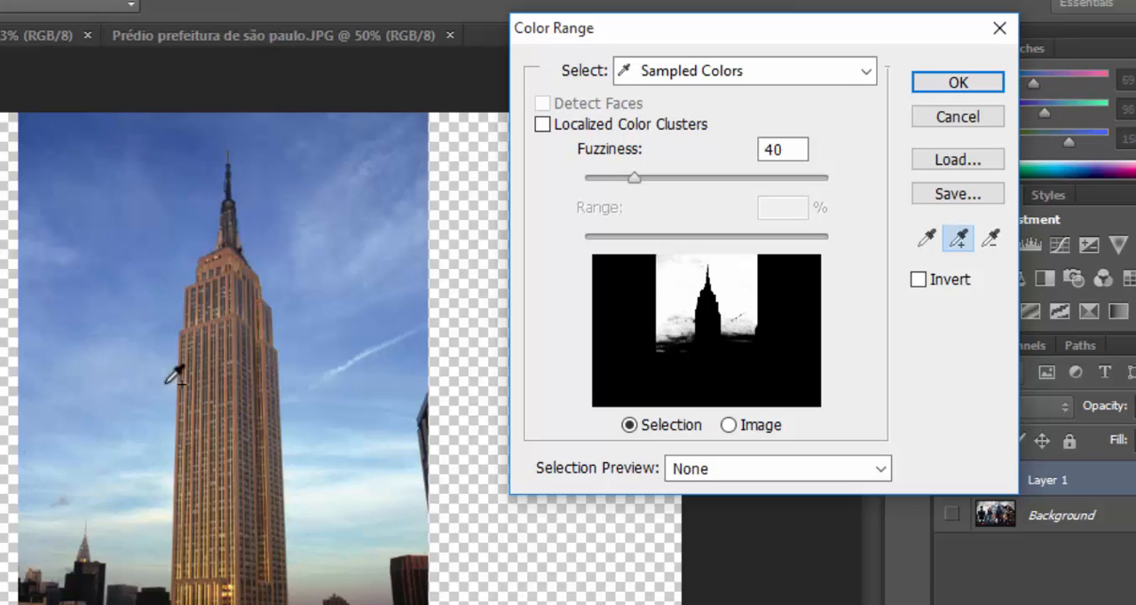
left_click(126, 456)
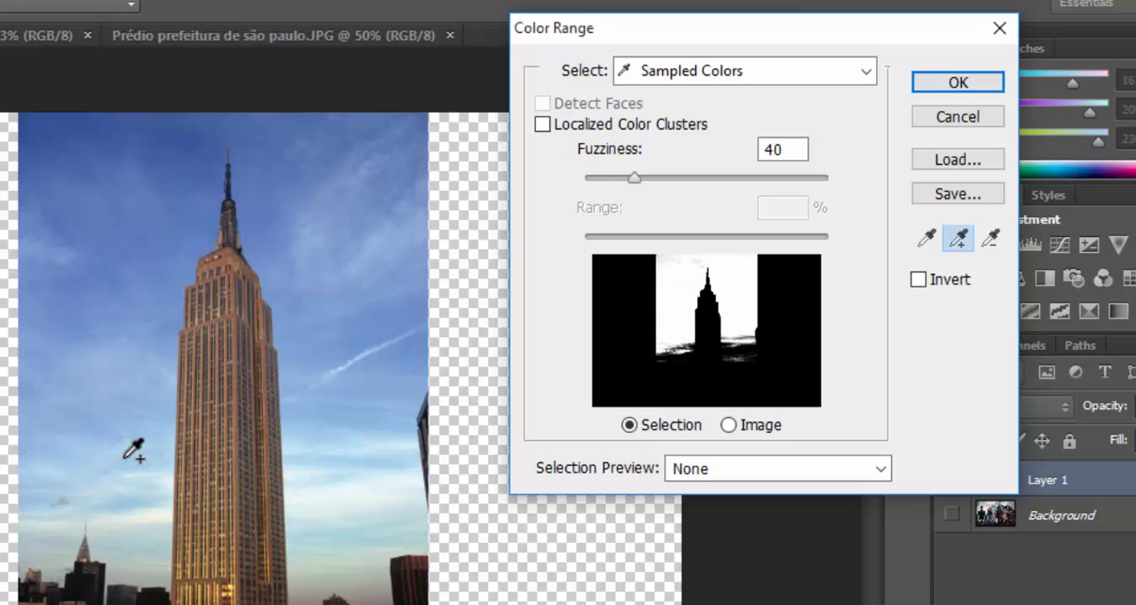
left_click(126, 517)
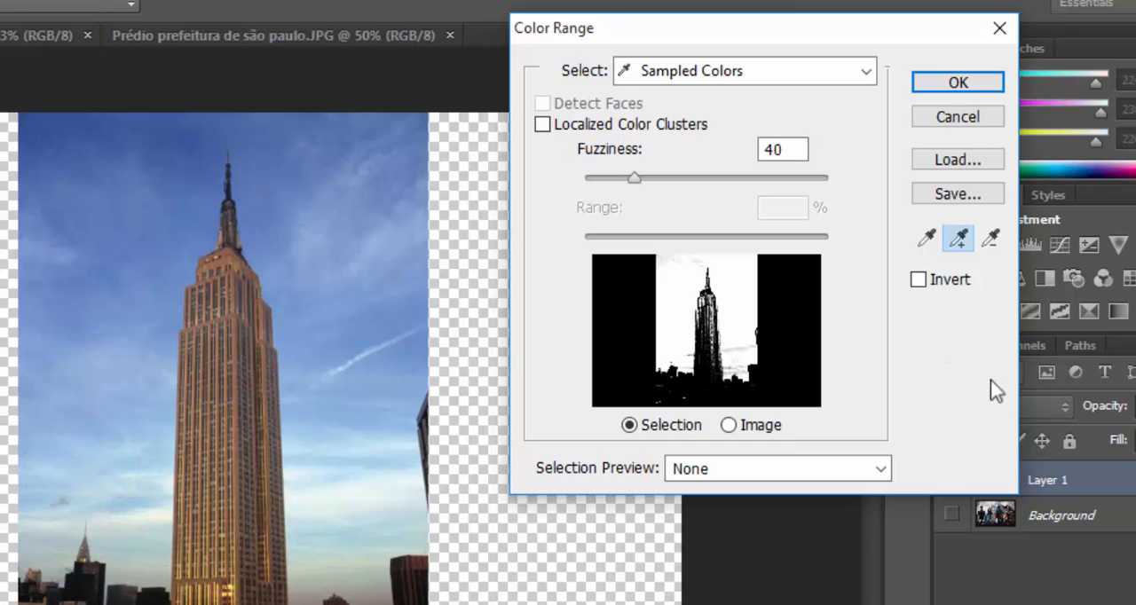
Step: Subtract the skyline tones from the Color Range sample, add the pale sky right of the tower and apply the selection
left_click(989, 237)
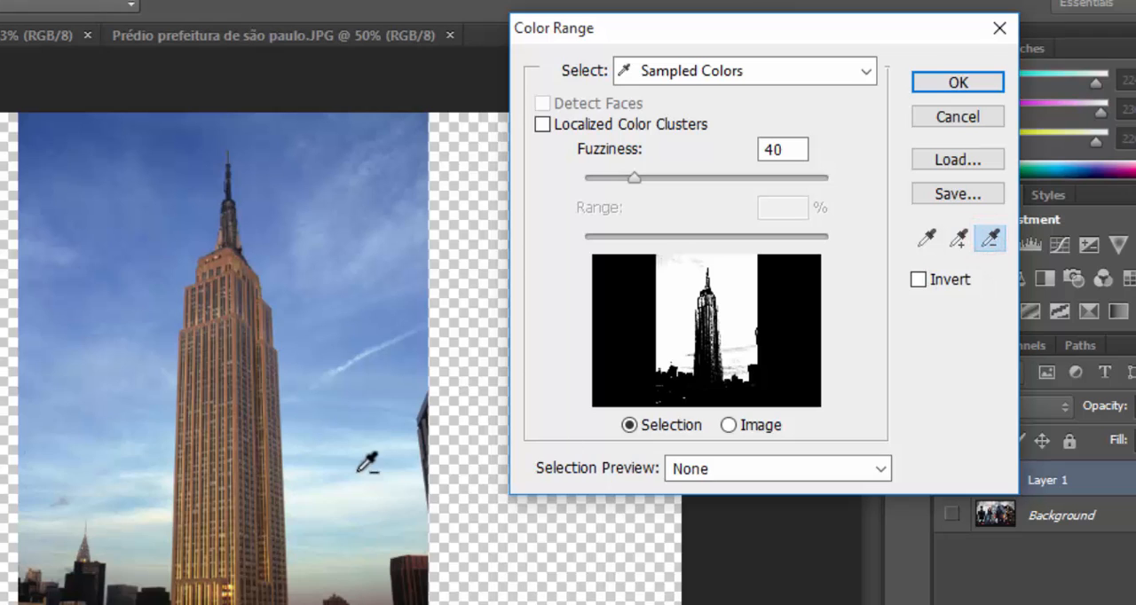
left_click(113, 536)
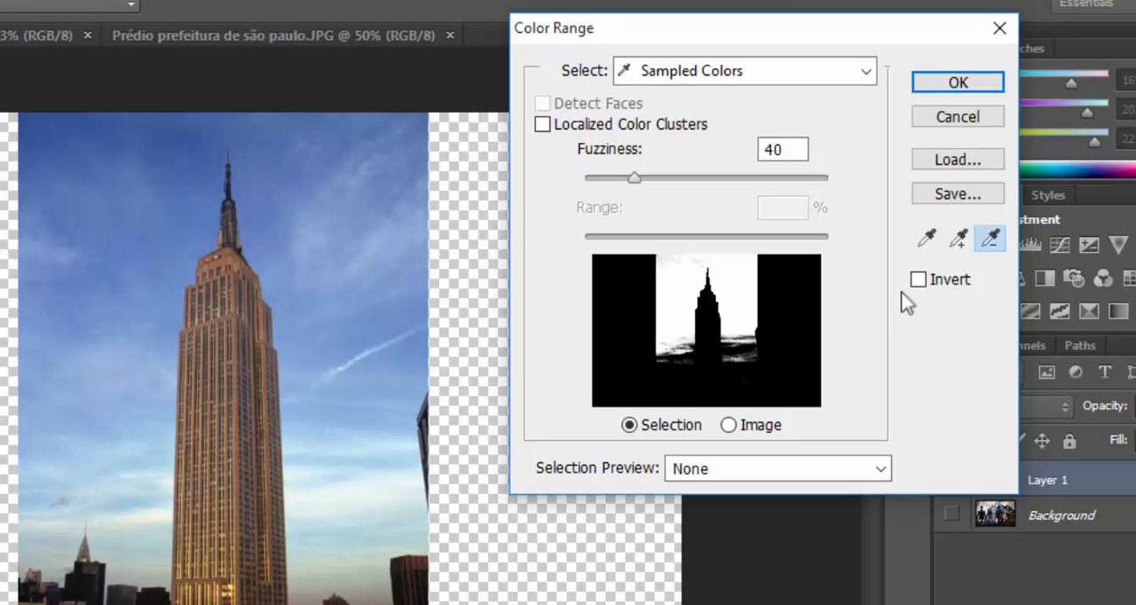
left_click(958, 238)
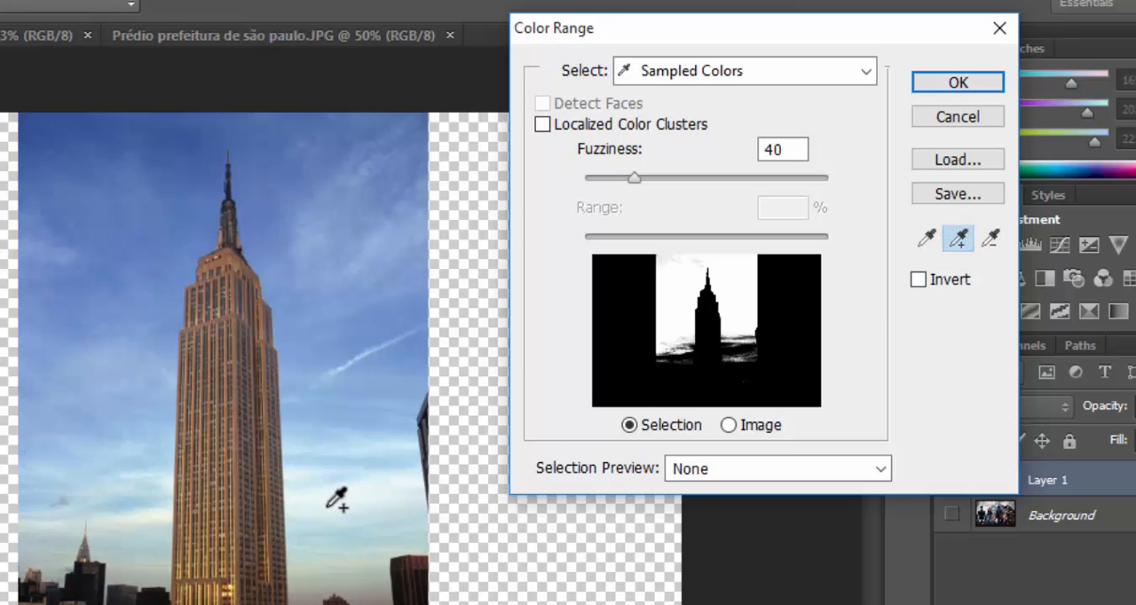
left_click(351, 455)
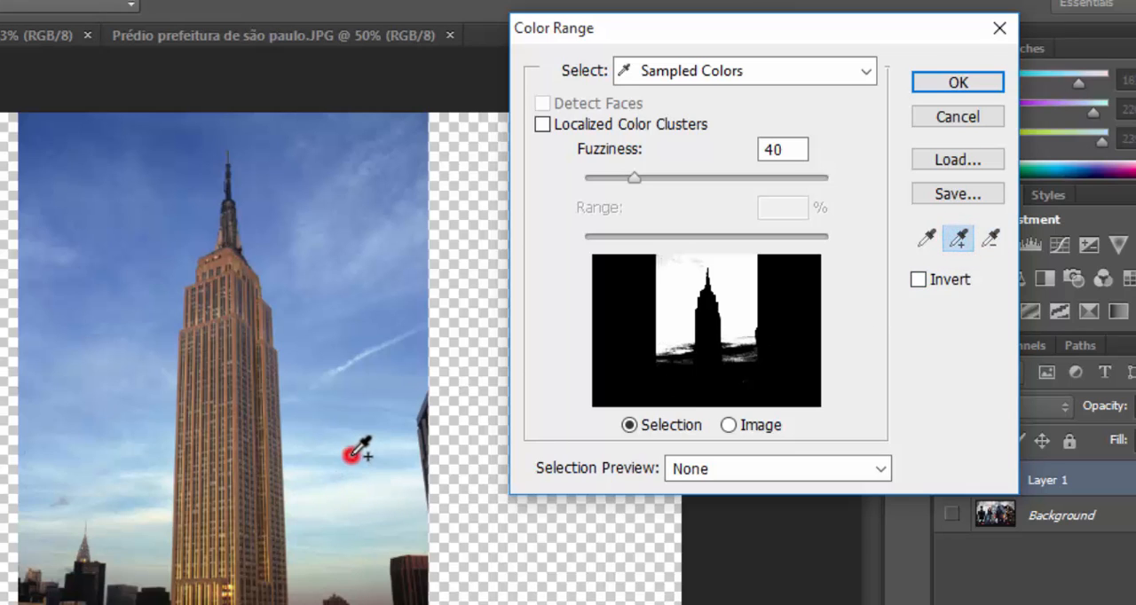
left_click(350, 467)
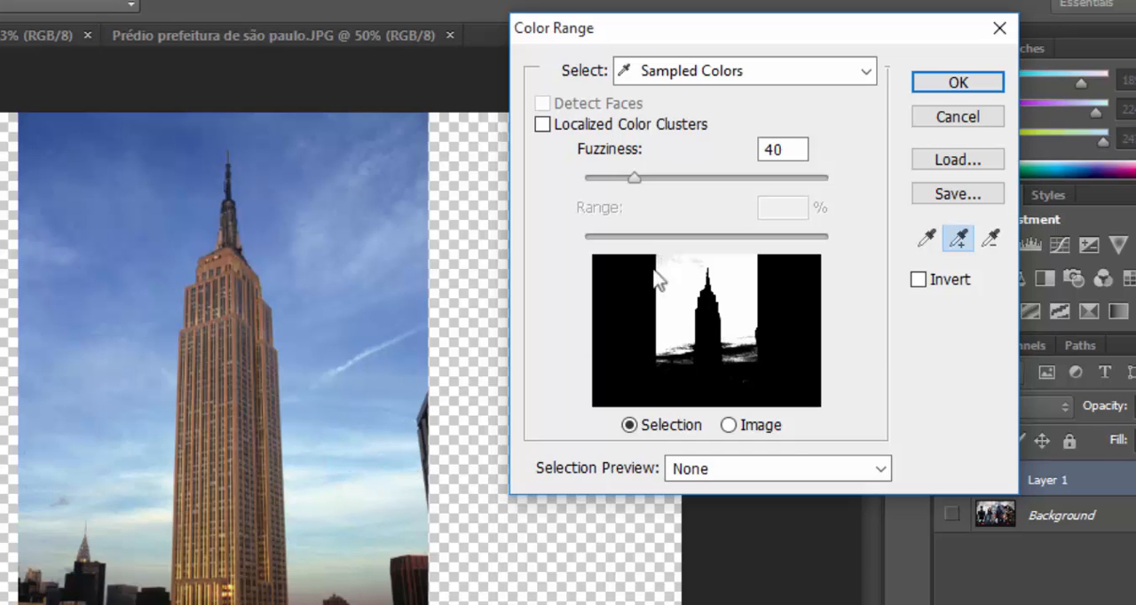
left_click(950, 83)
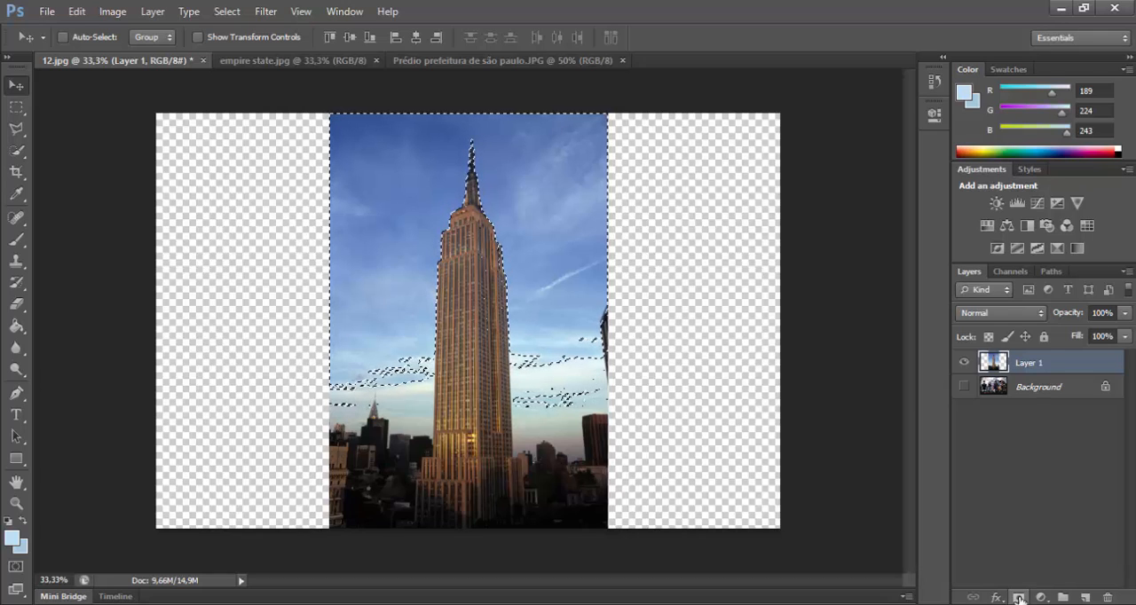
Step: Invert the sky selection and turn it into a layer mask on Layer 1 that keeps the skyscraper and hides the sky
left_click(1018, 599)
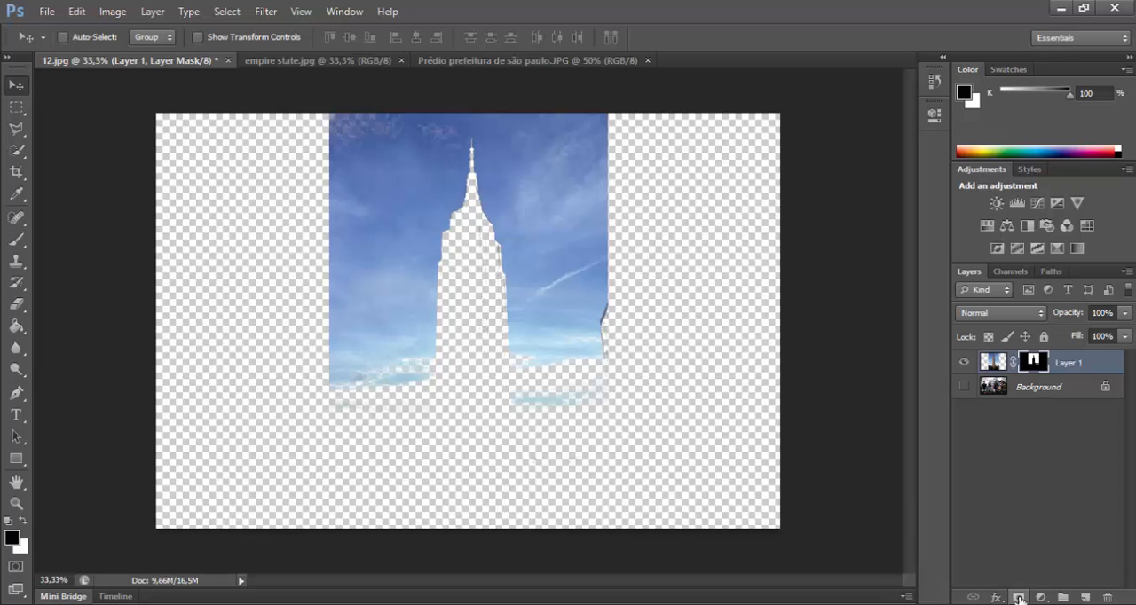
key("ctrl+z")
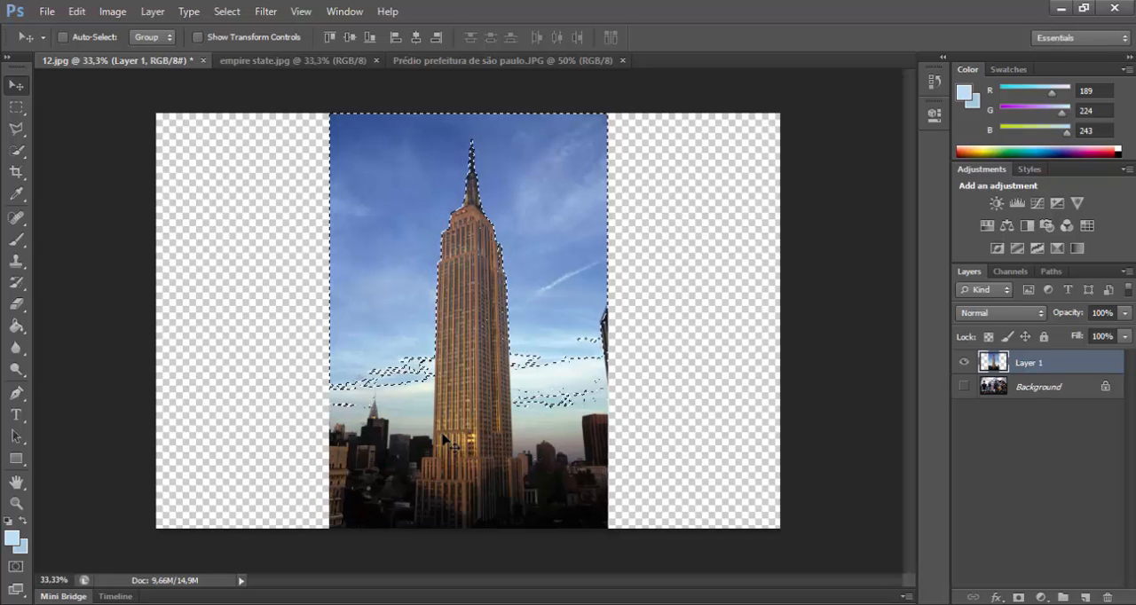
key("shift+ctrl+i")
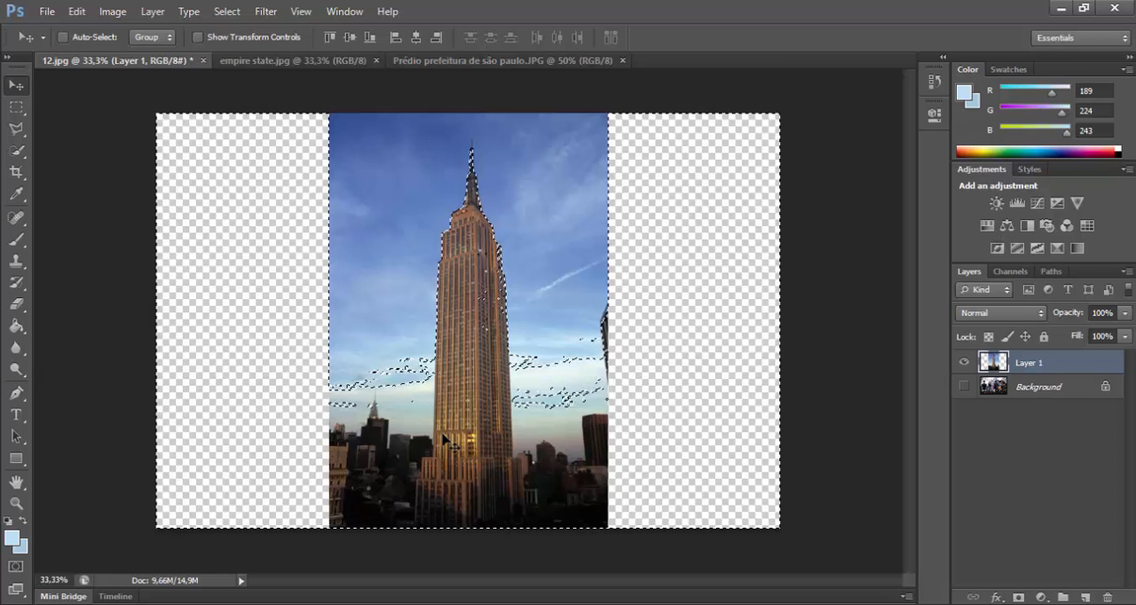
left_click(1018, 599)
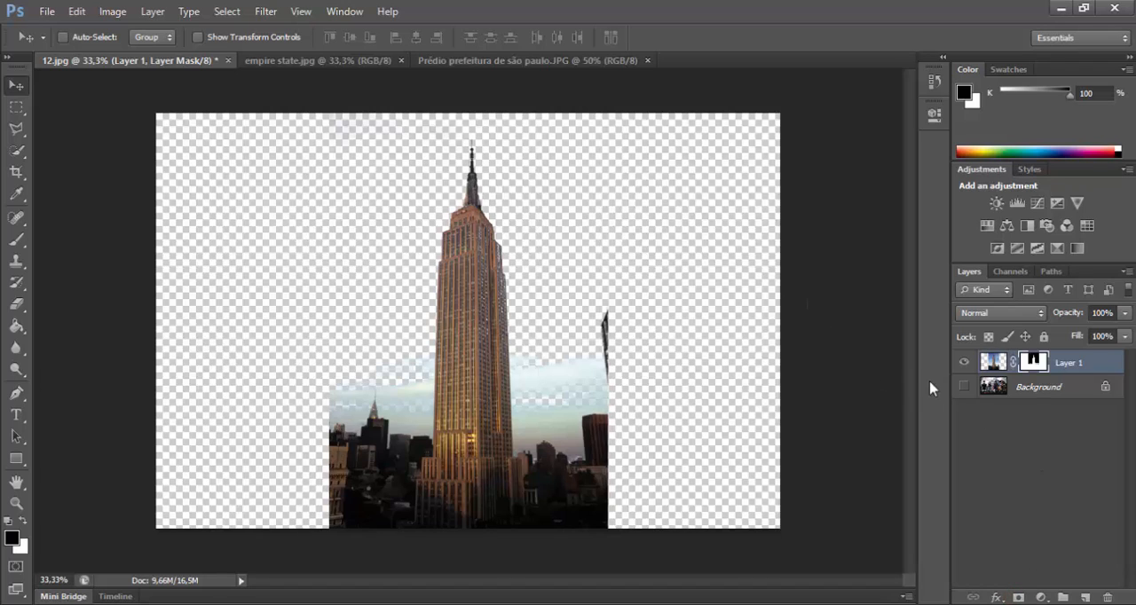
Step: Show the Background layer and use Free Transform to scale the masked skyscraper proportionally to about 69% over the poster's leftmost hero
left_click(964, 385)
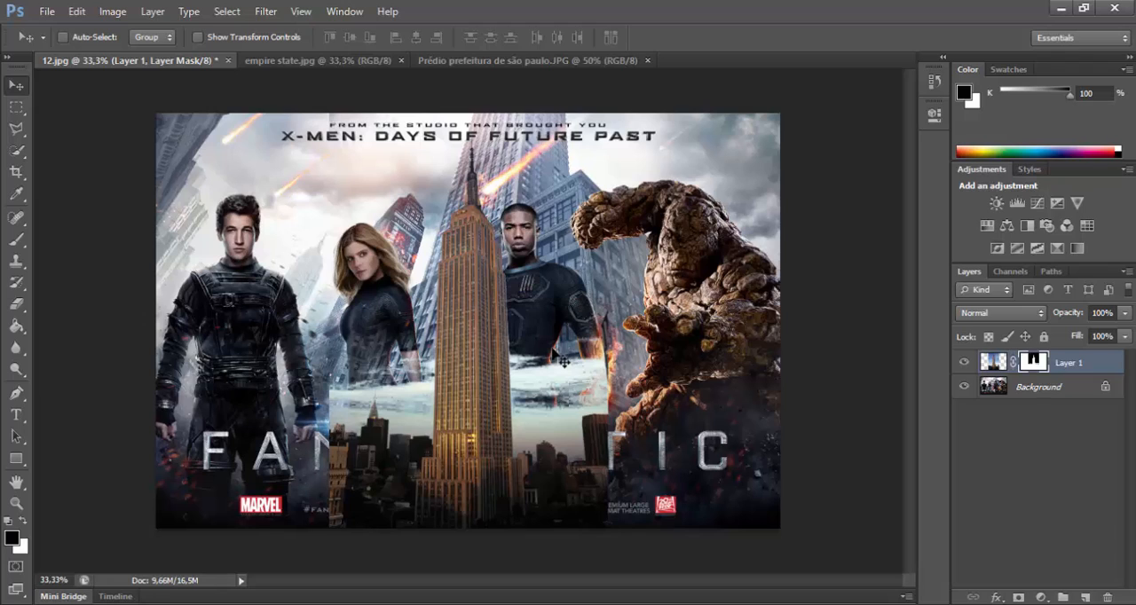
key("ctrl+t")
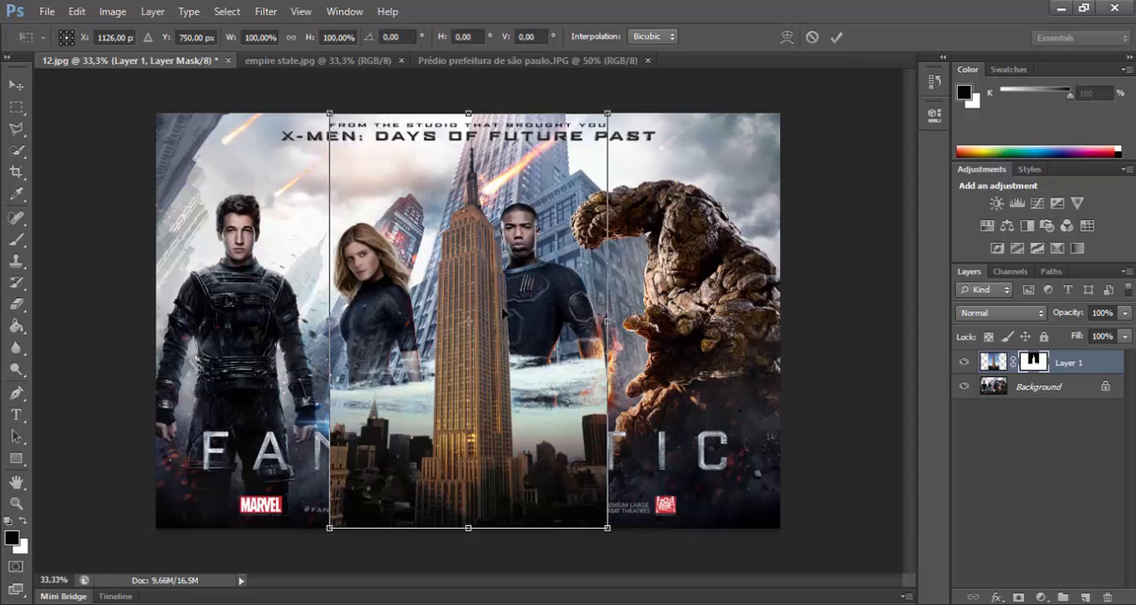
left_click_drag(541, 312, 344, 302)
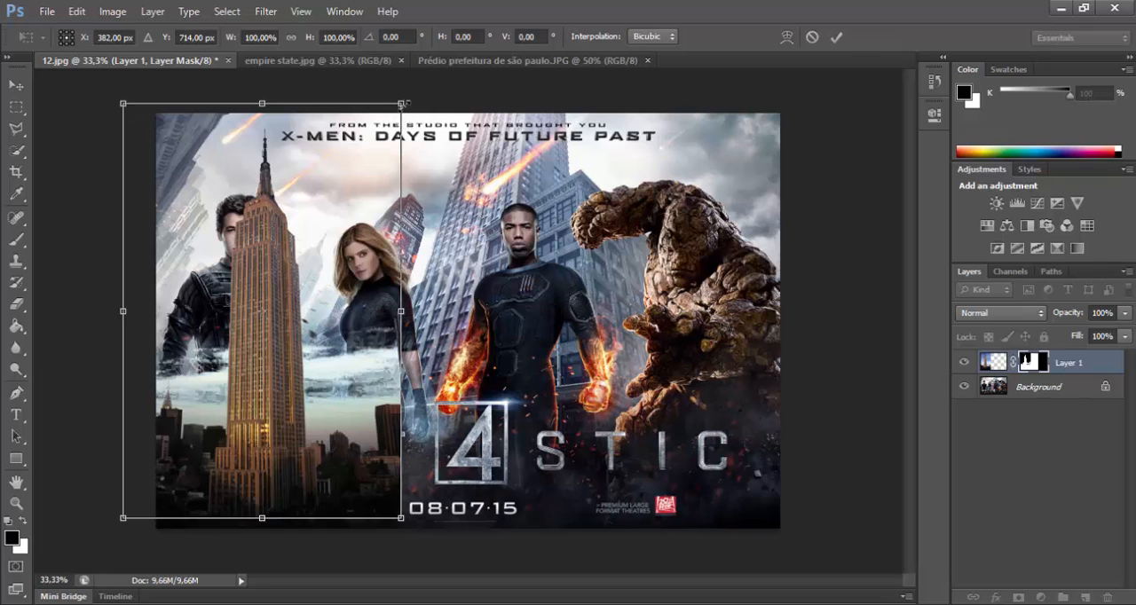
left_click_drag(402, 105, 408, 237)
left_click_drag(463, 195, 357, 261)
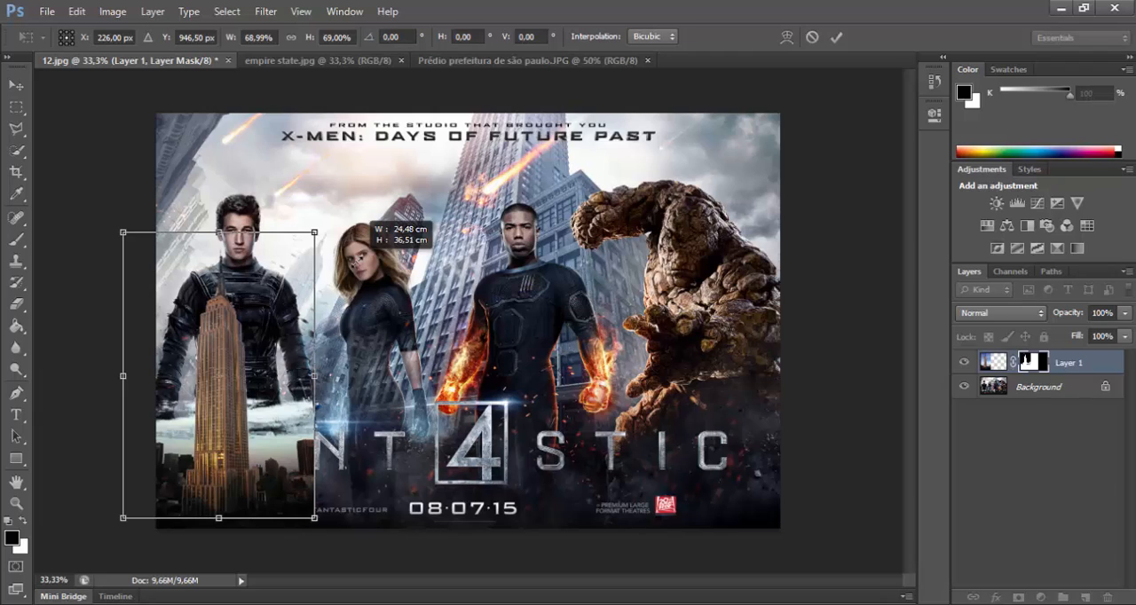
left_click_drag(355, 261, 355, 261)
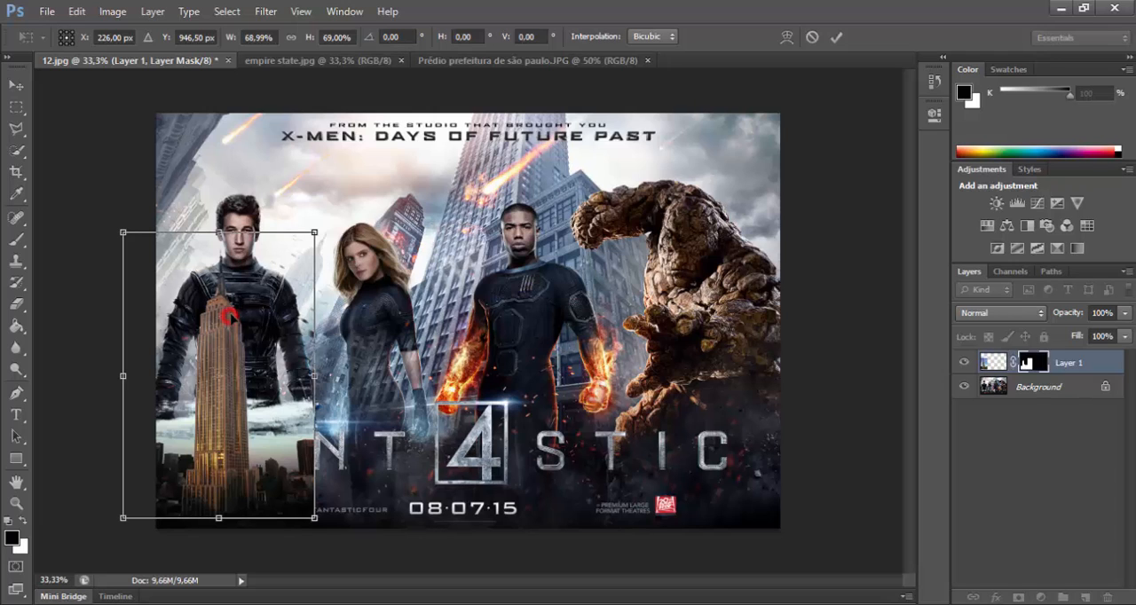
Step: Reduce the skyscraper to about 43% and place it between the leftmost hero and the woman
left_click_drag(229, 320, 315, 282)
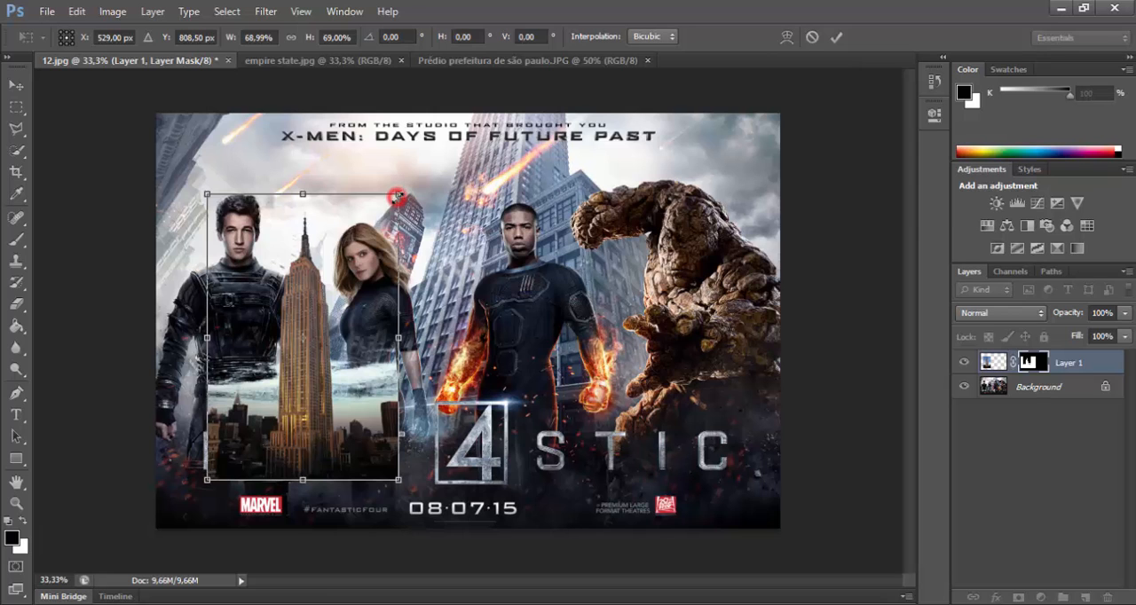
mouse_move(398, 194)
left_mouse_down()
mouse_move(490, 233)
mouse_move(484, 217)
mouse_move(373, 266)
mouse_move(428, 246)
mouse_move(431, 208)
mouse_move(400, 254)
mouse_move(418, 215)
mouse_move(449, 241)
mouse_move(398, 195)
left_mouse_up()
left_click_drag(400, 193, 326, 300)
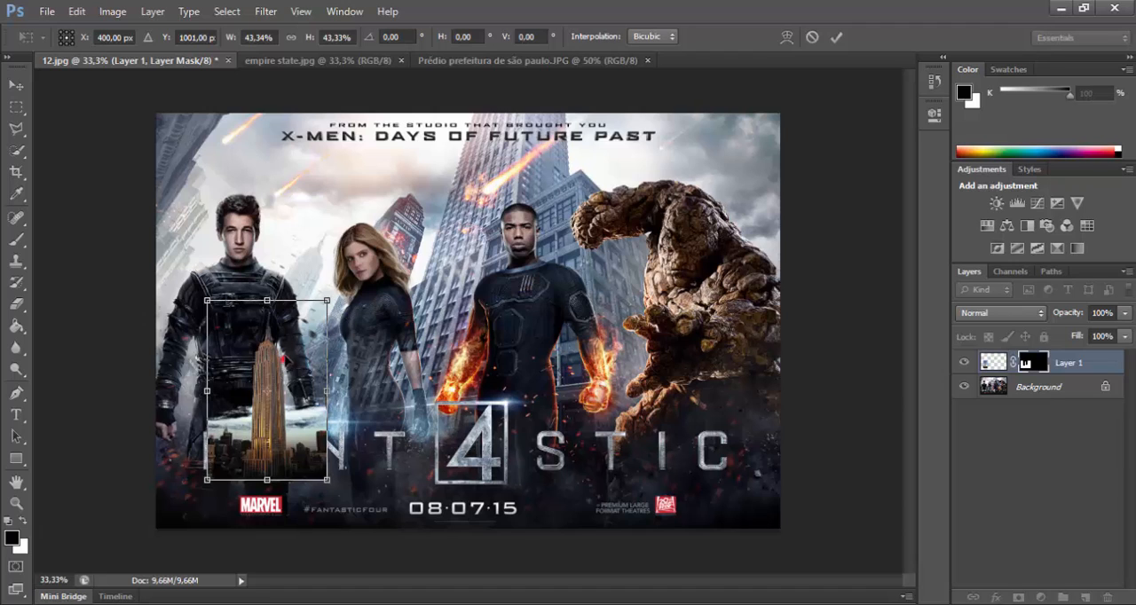
left_click_drag(288, 366, 350, 283)
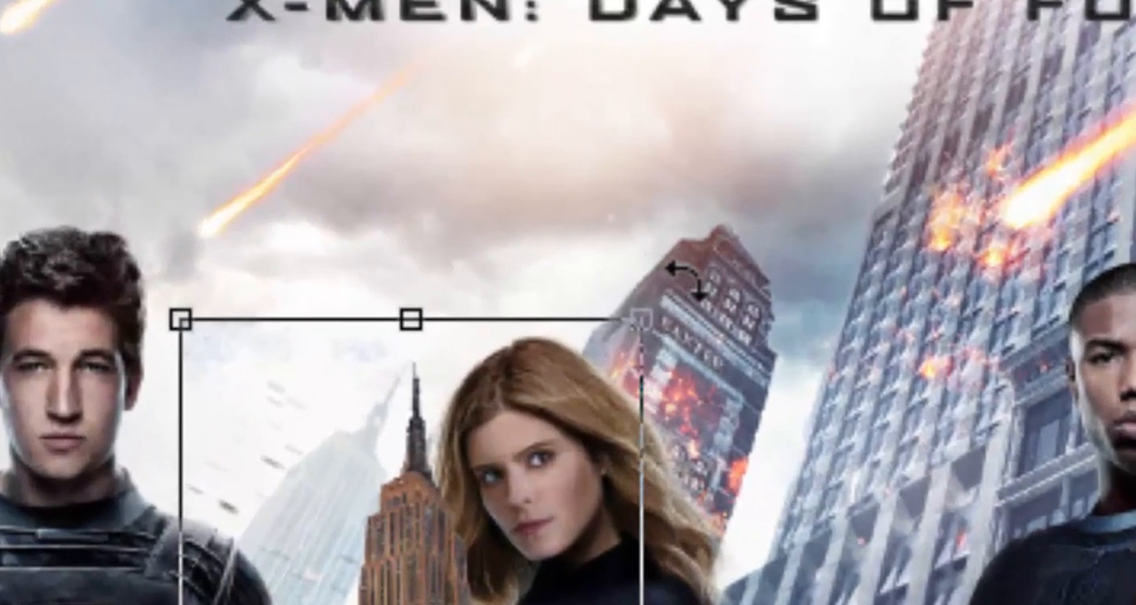
Step: Tilt the skyscraper clockwise, reposition its spire just left of the woman's head and apply the transform
left_click(690, 271)
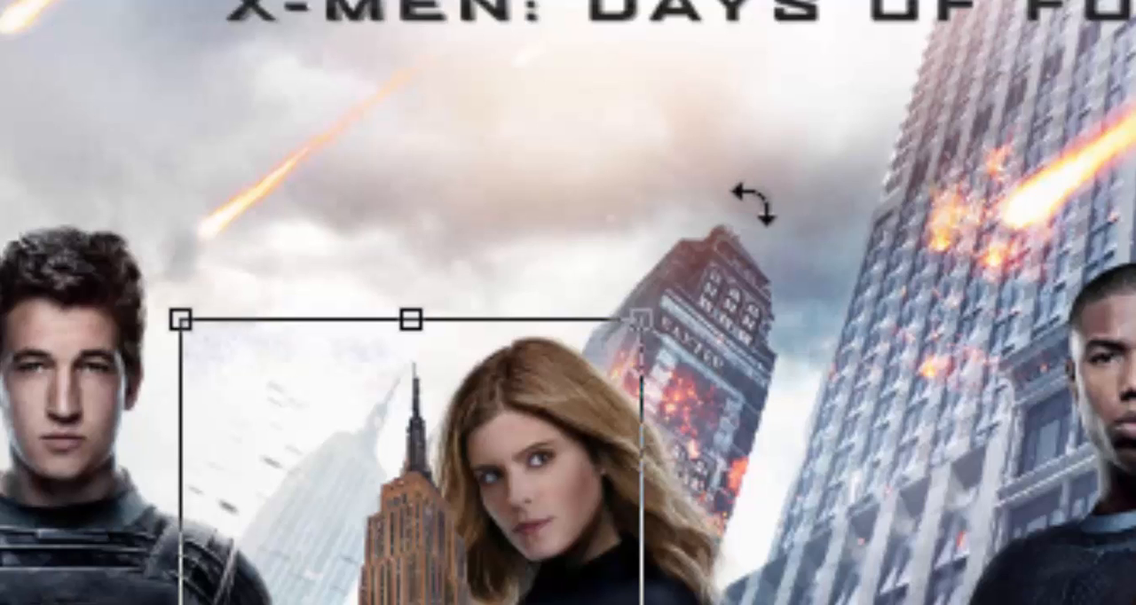
left_click(709, 265)
left_click_drag(710, 264, 812, 450)
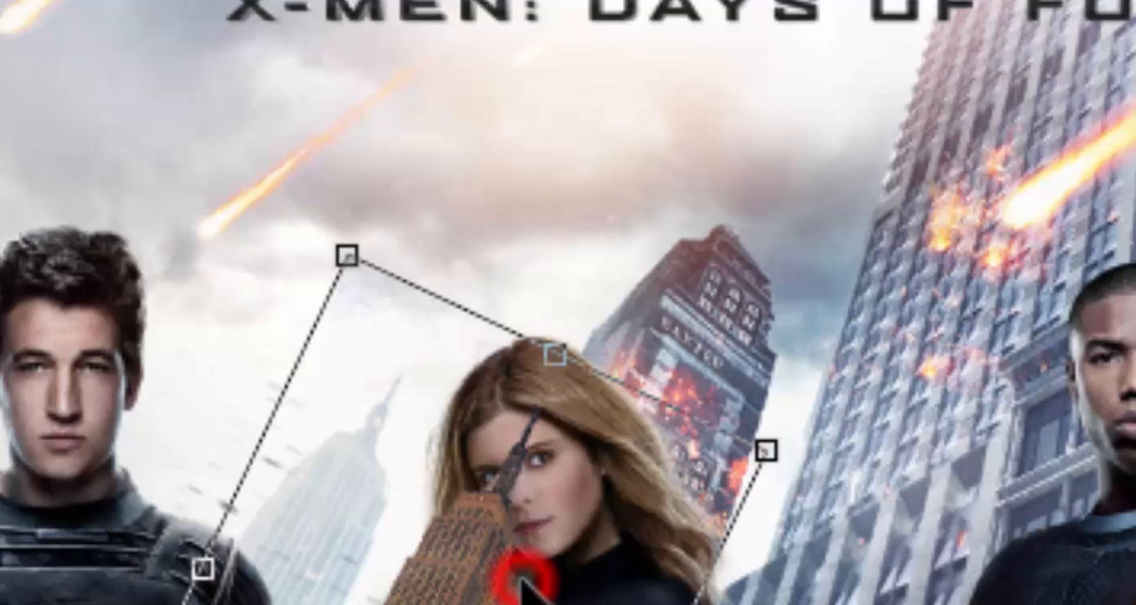
left_click_drag(520, 578, 391, 524)
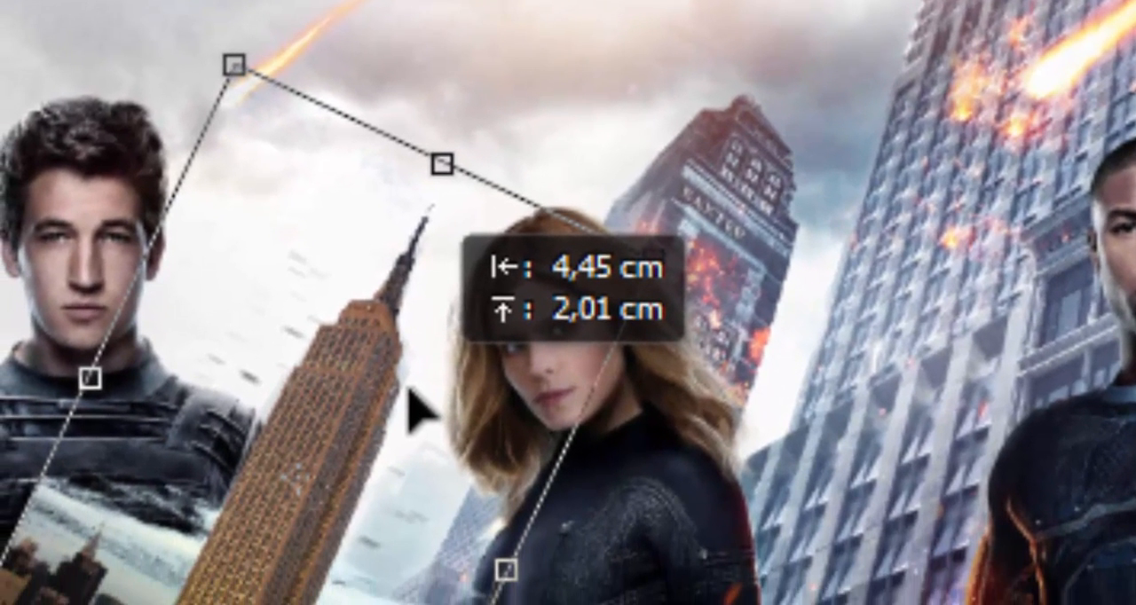
left_click_drag(410, 390, 410, 391)
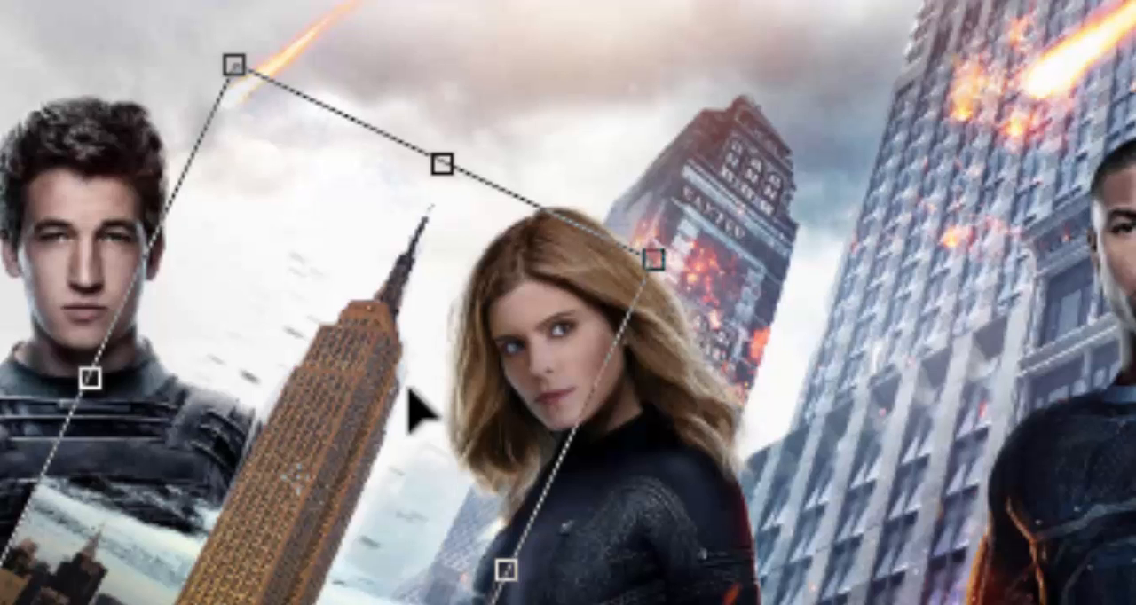
key("Return")
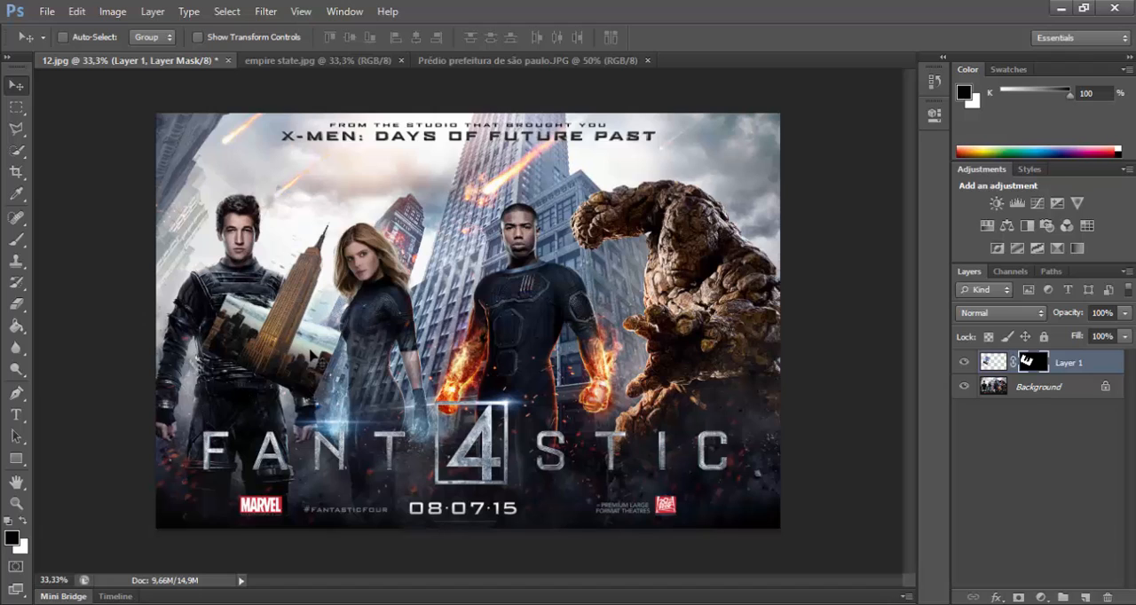
Step: Paint black on Layer 1's mask with the Brush at 100% opacity to hide the city and leftover sky on both sides of the skyscraper
left_click(1034, 366)
key("b")
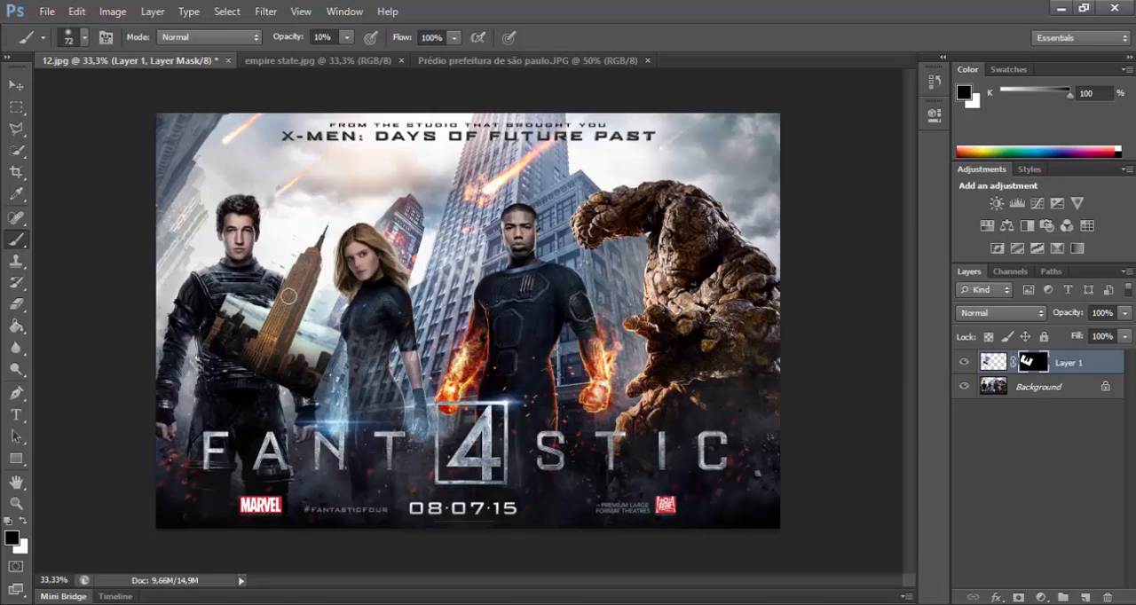
right_click(17, 243)
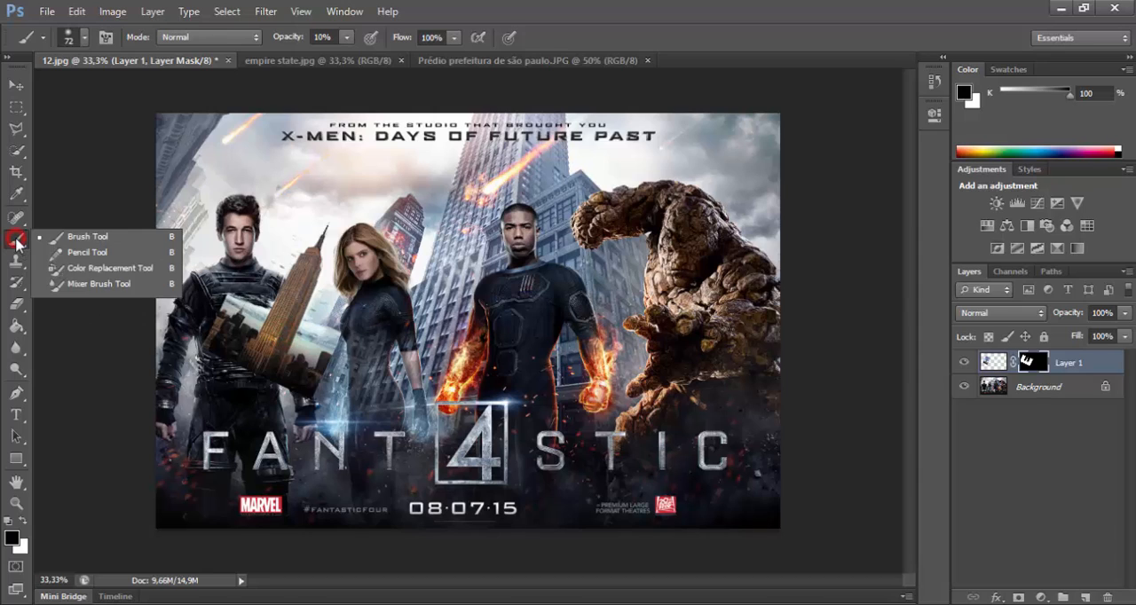
left_click(17, 244)
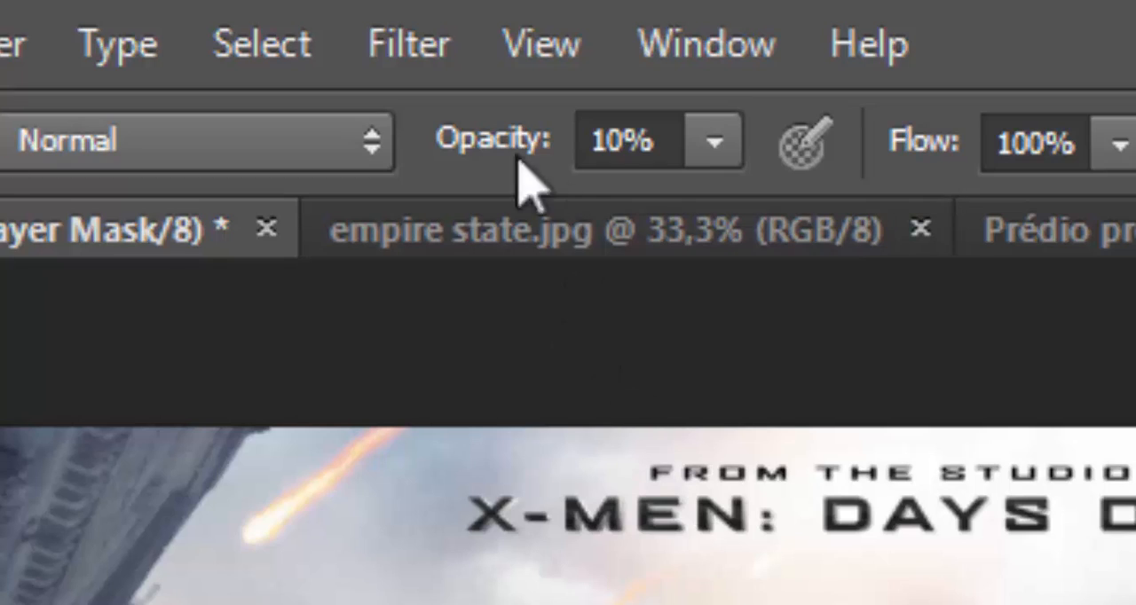
left_click_drag(507, 140, 844, 173)
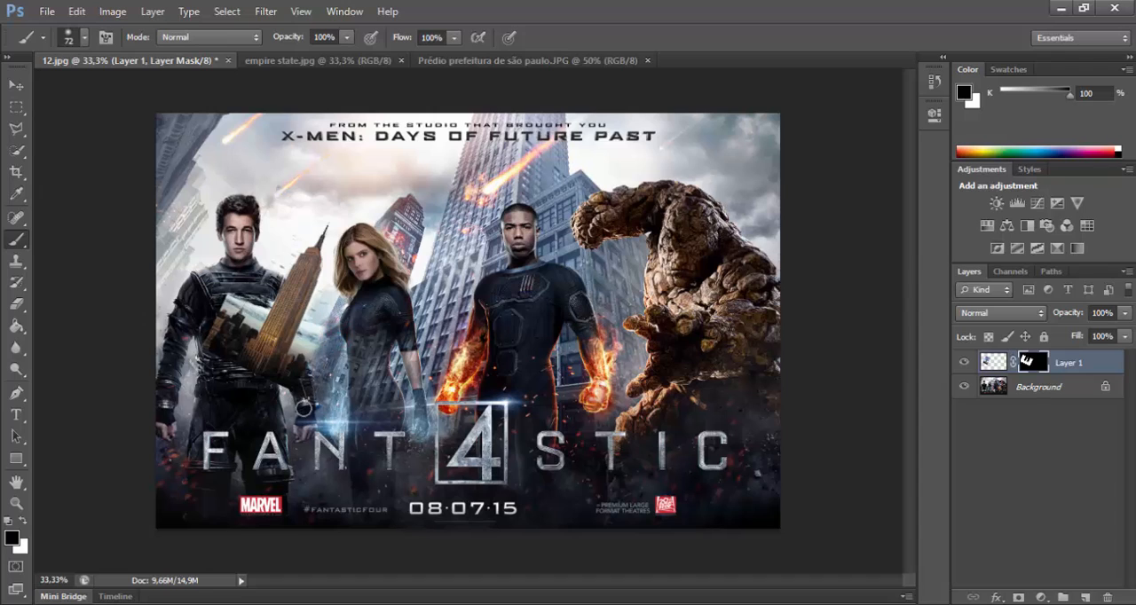
mouse_move(325, 349)
left_mouse_down()
mouse_move(311, 316)
mouse_move(288, 381)
mouse_move(307, 336)
left_mouse_up()
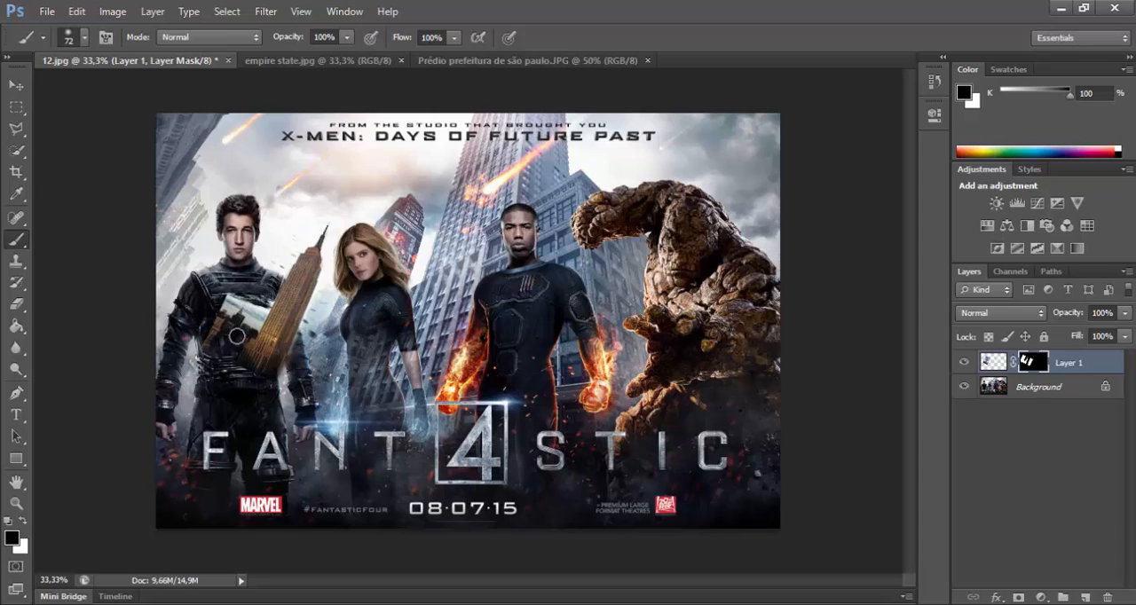
mouse_move(263, 310)
left_mouse_down()
mouse_move(190, 357)
mouse_move(193, 332)
mouse_move(206, 343)
mouse_move(216, 325)
mouse_move(199, 361)
left_mouse_up()
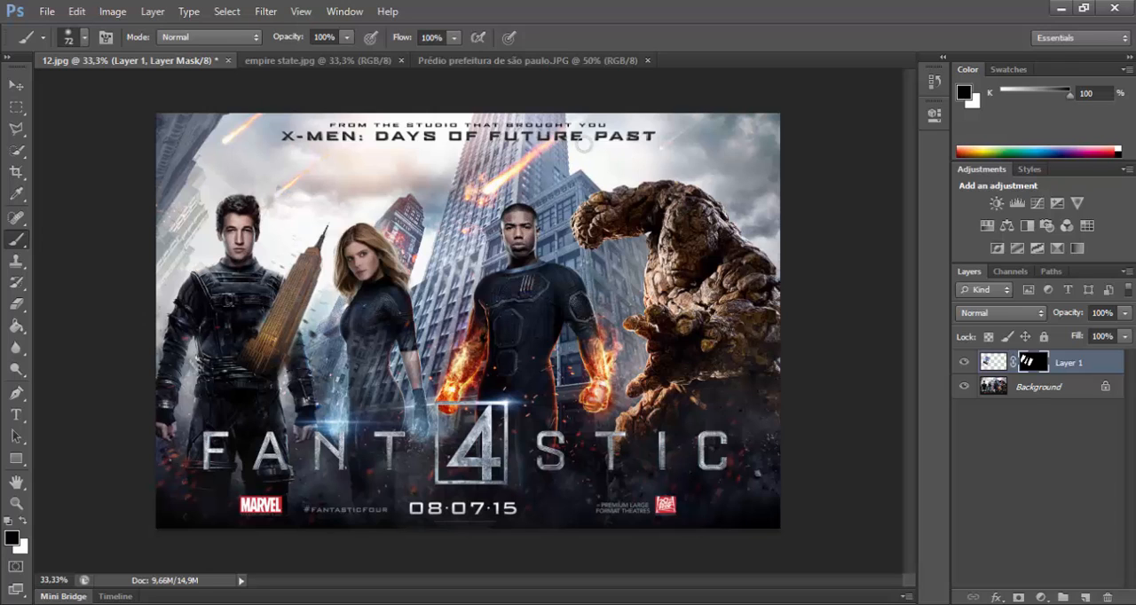
Step: Copy the whole Prédio prefeitura de são paulo.JPG image into 12.jpg as a new layer and mask out the building's surroundings
left_click(527, 62)
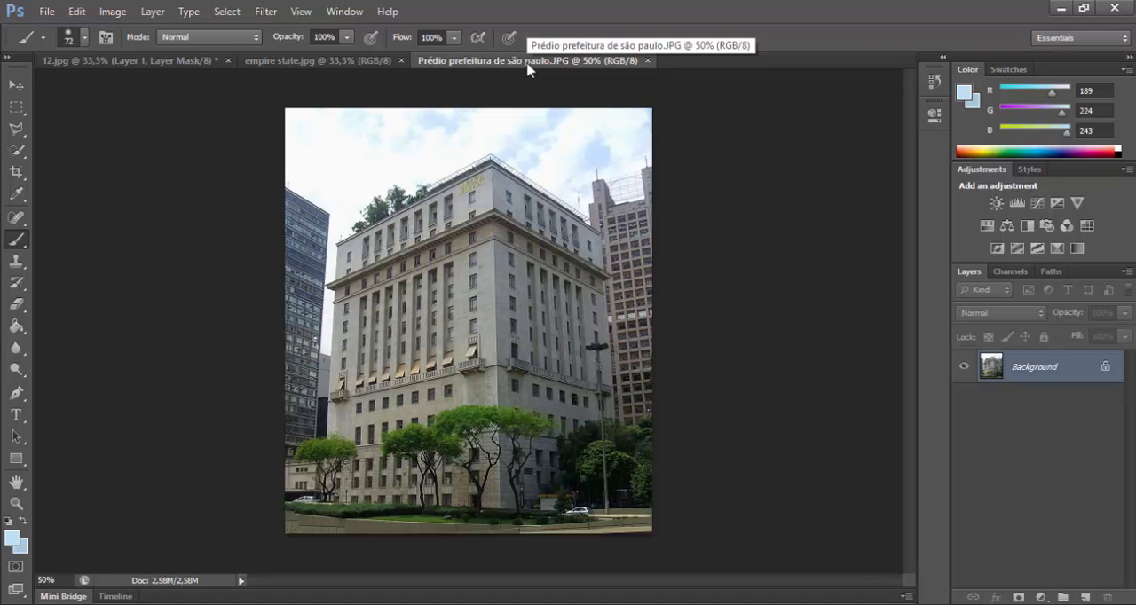
key("ctrl+a")
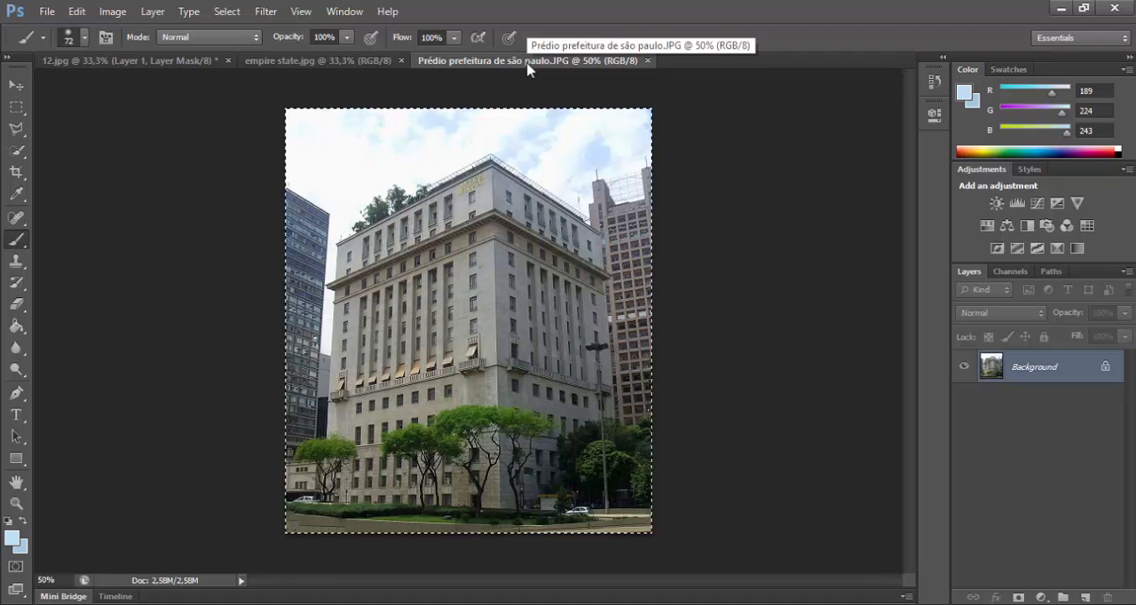
left_click(315, 59)
left_click(180, 62)
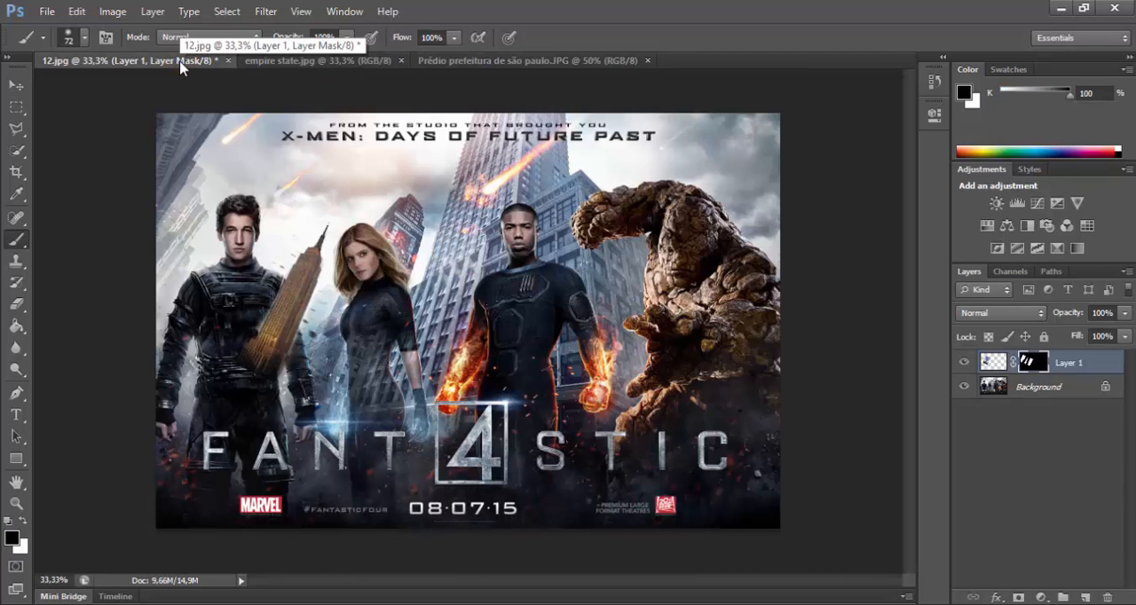
key("ctrl+v")
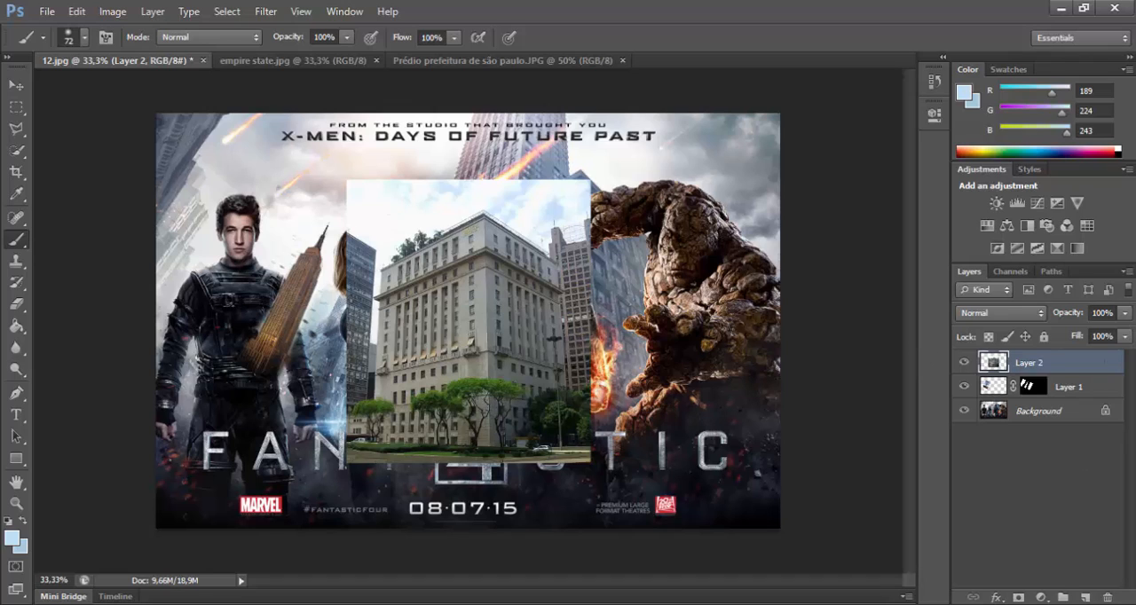
left_click(1018, 597)
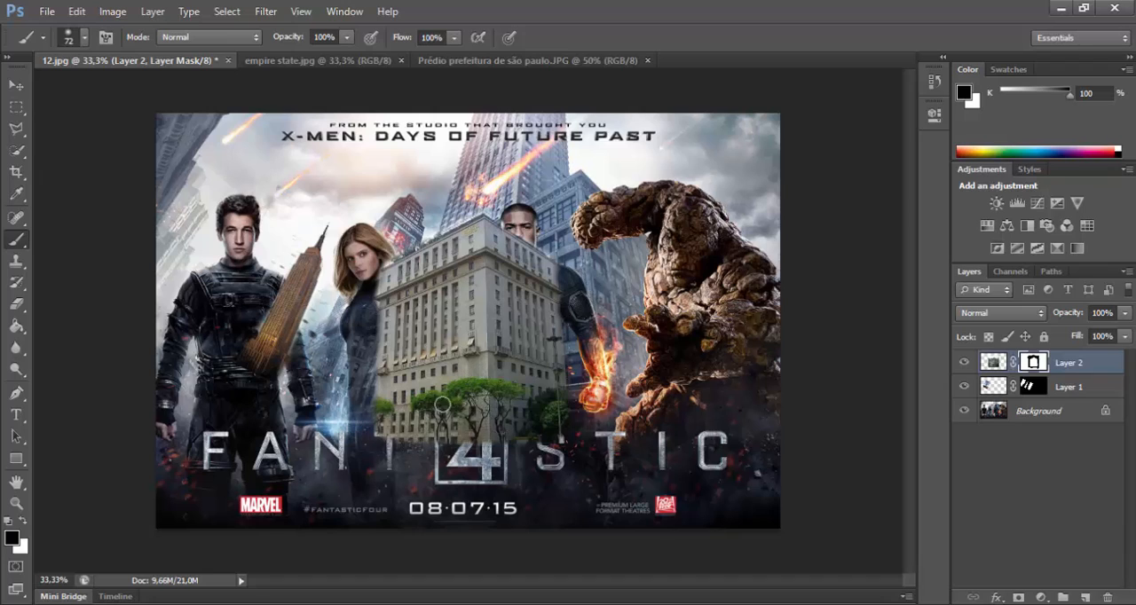
key("v")
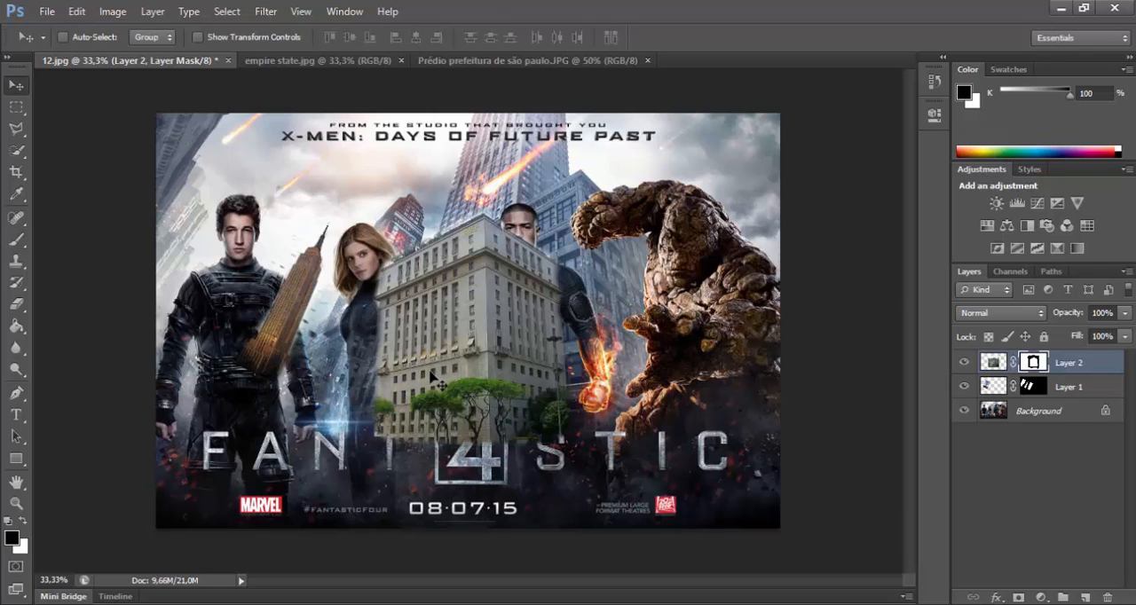
Step: Move the city hall building right beside the rock hero, partly covering him, and lower Layer 2's opacity to 72%
left_click_drag(451, 350, 500, 338)
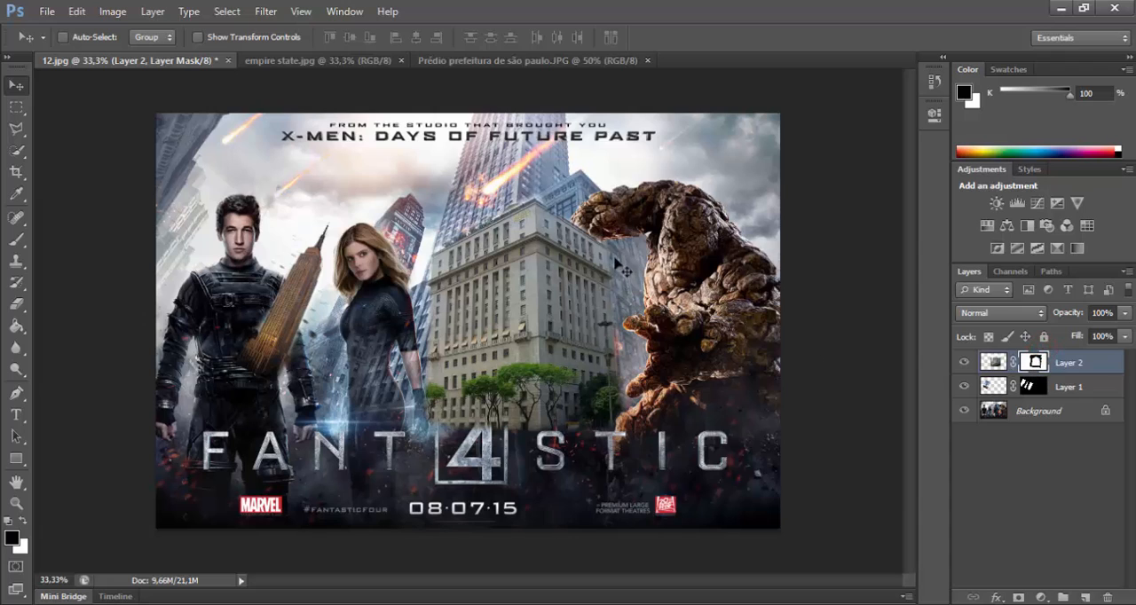
key("b")
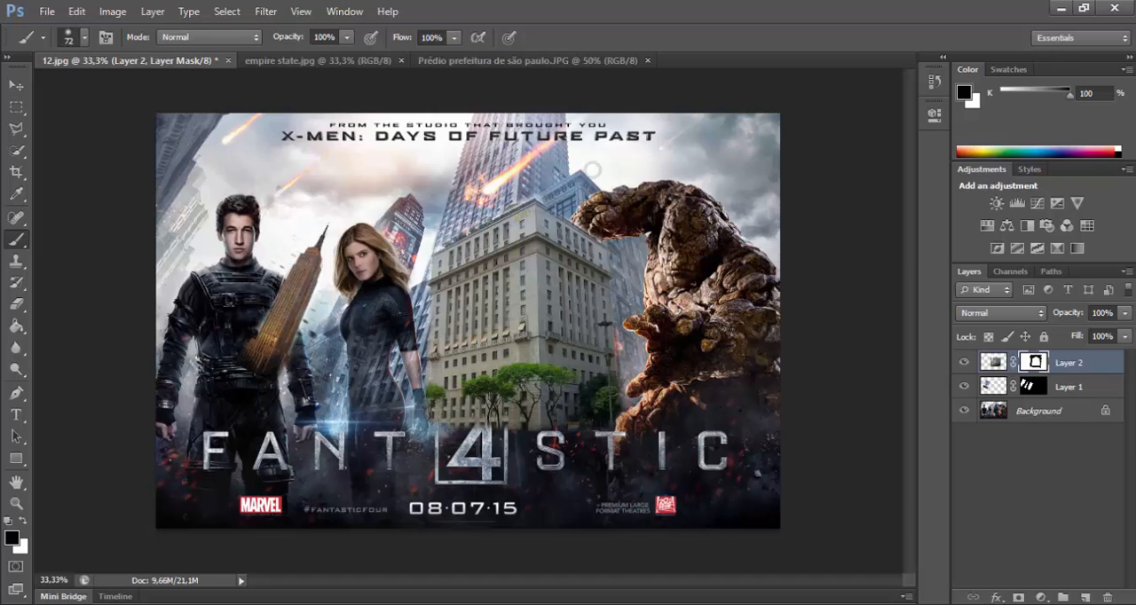
key("v")
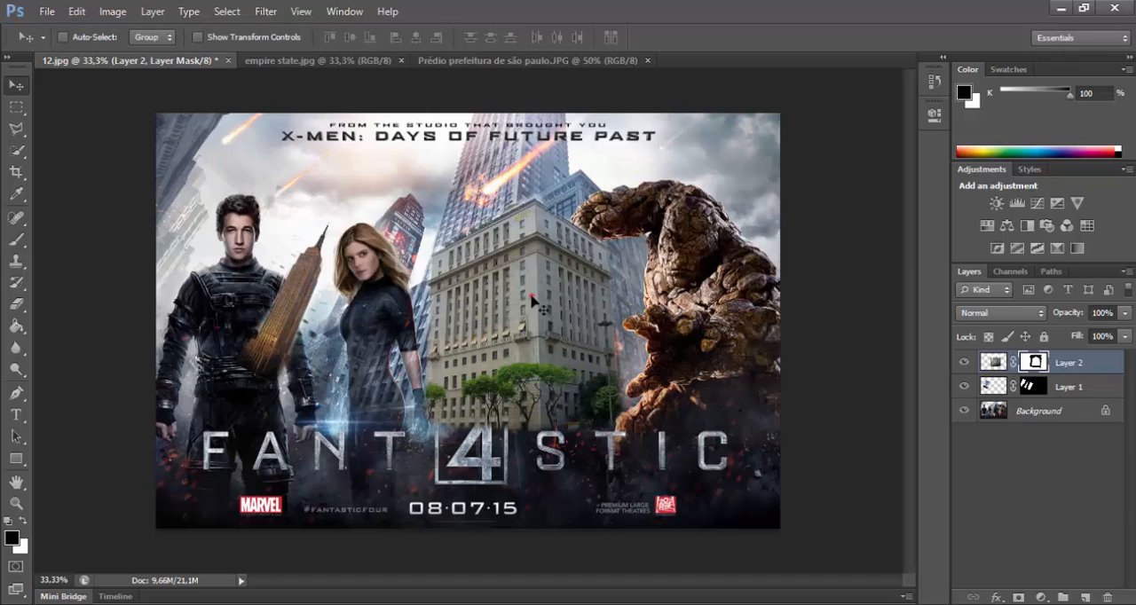
left_click_drag(534, 300, 580, 274)
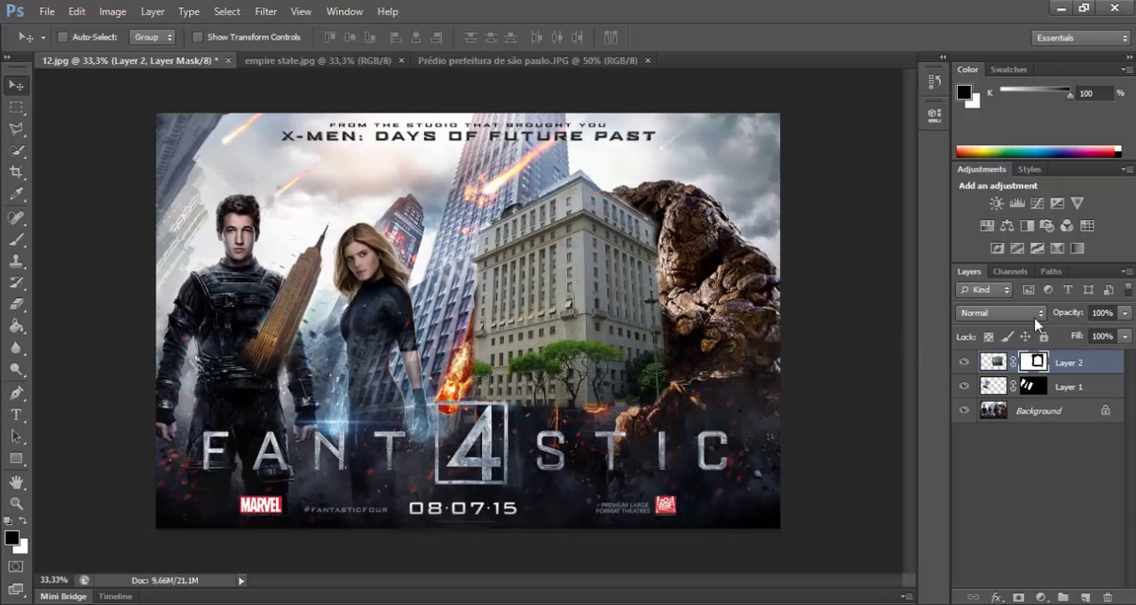
left_click_drag(1069, 314, 1048, 318)
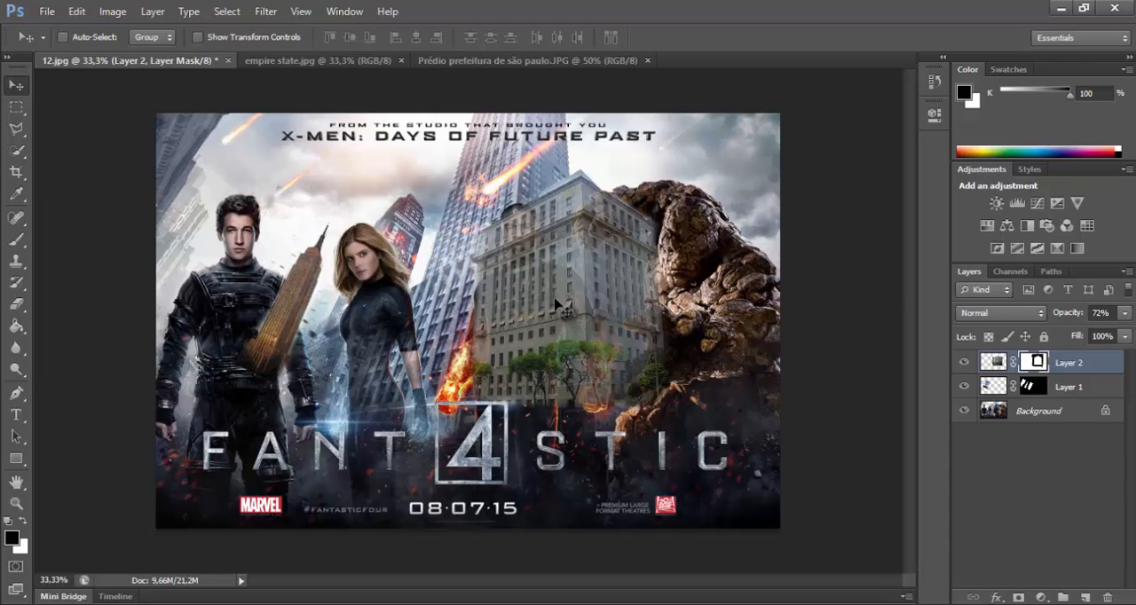
Step: Put the city hall building on Layer 2 into a Perspective transform
key("ctrl+t")
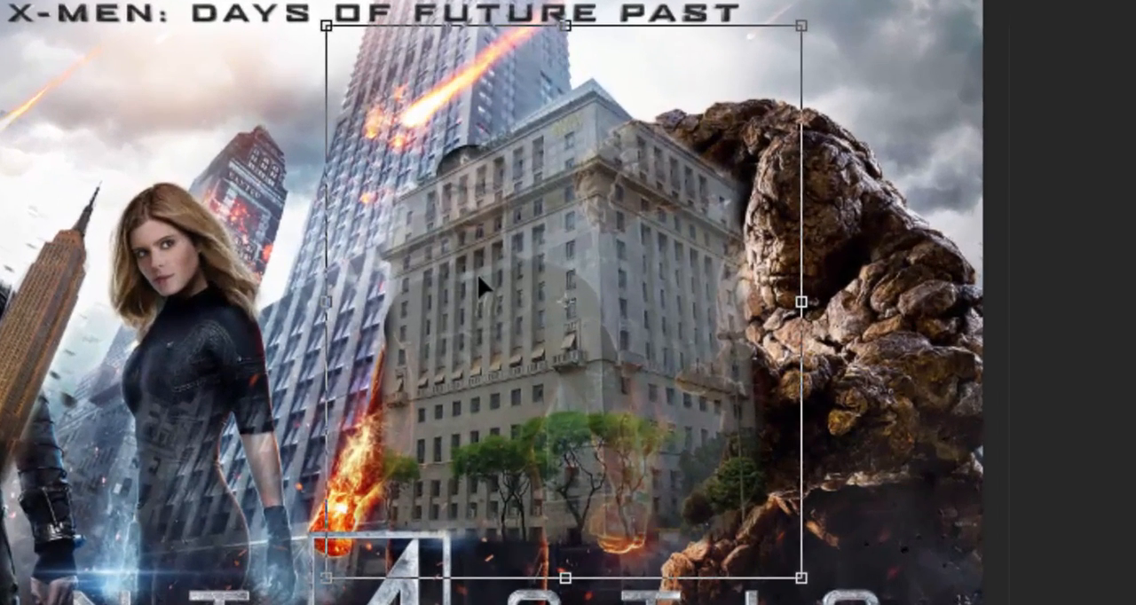
right_click(479, 286)
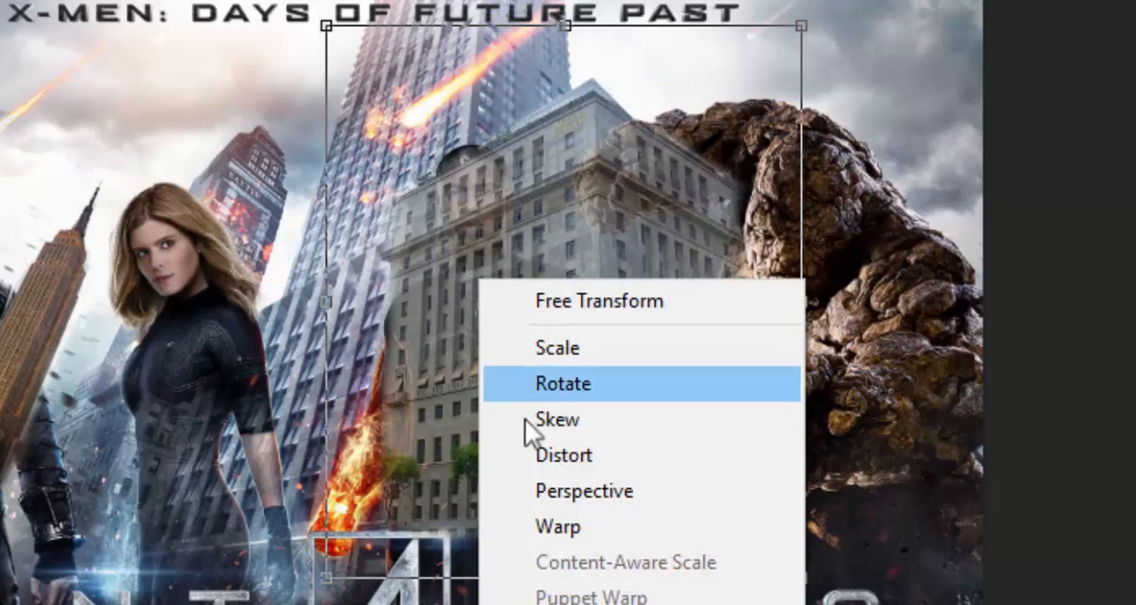
left_click(583, 490)
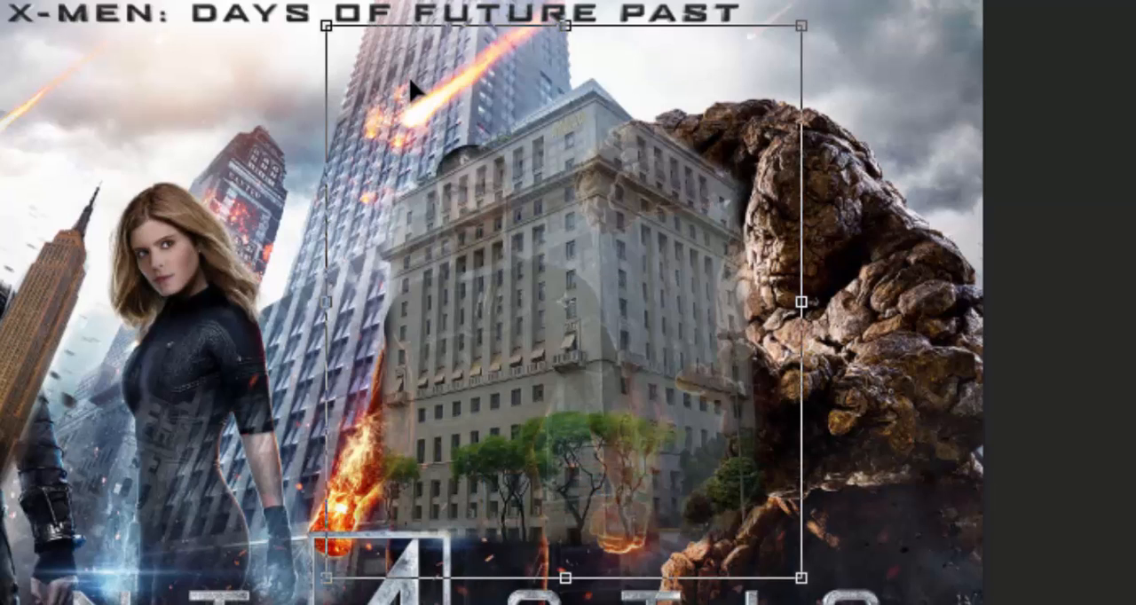
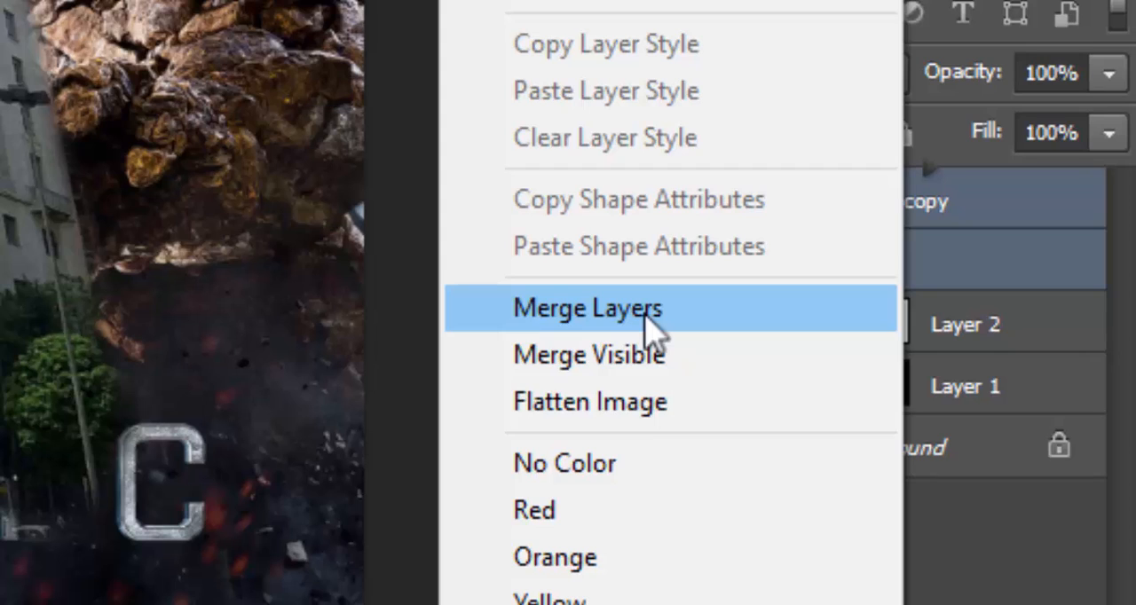
Step: Merge the two selected top layers into one and toggle the merged layer's visibility to compare the image with and without it
left_click(646, 316)
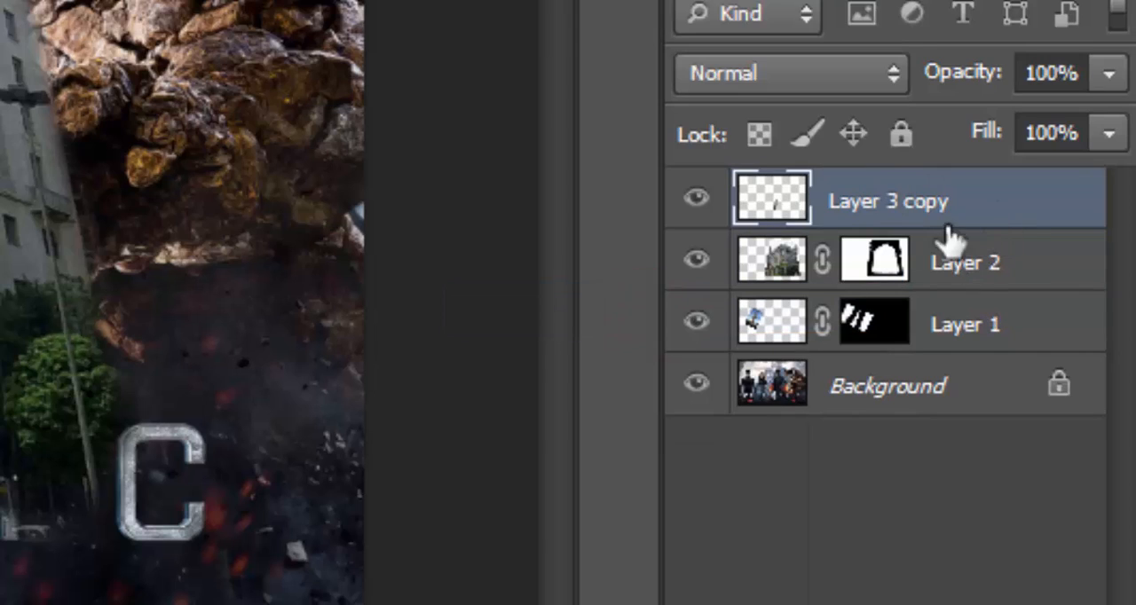
left_click(696, 198)
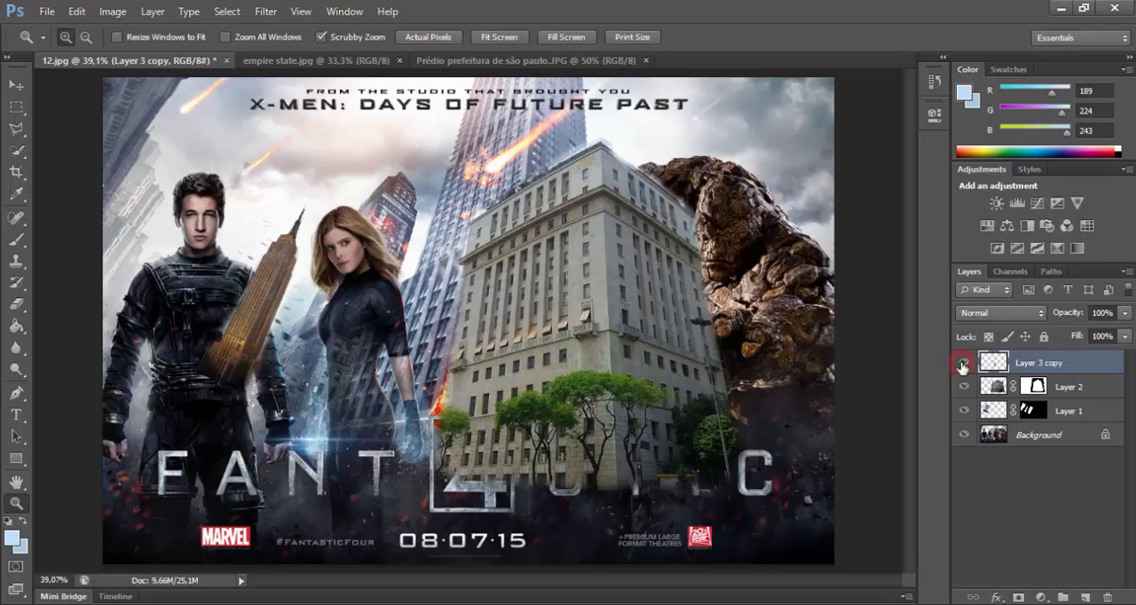
left_click(892, 321)
left_click(891, 321)
left_click(891, 322)
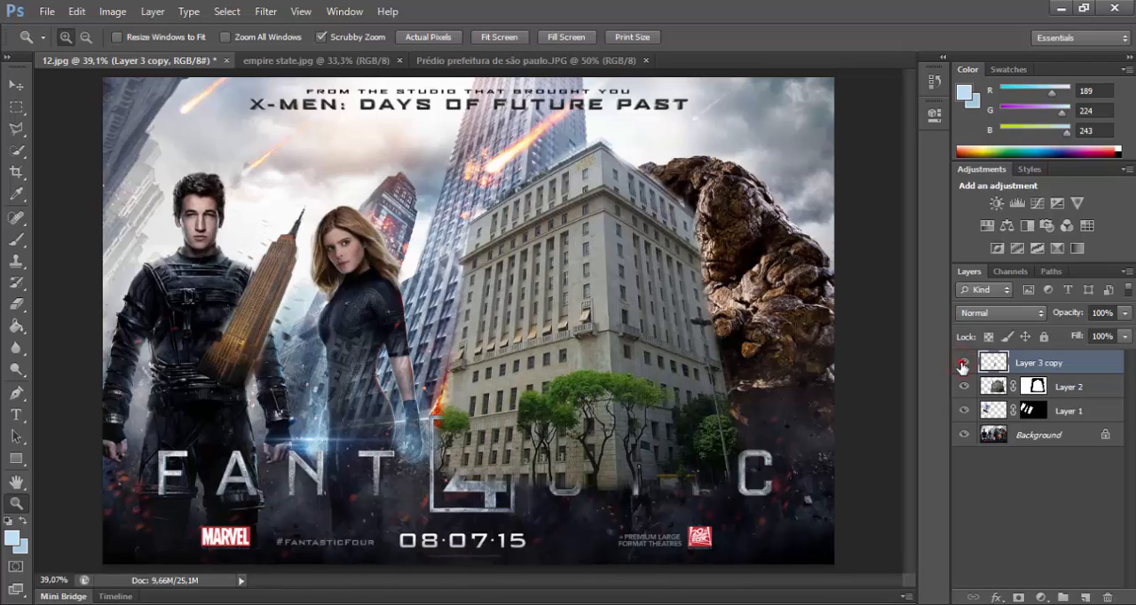
left_click(963, 364)
left_click(963, 363)
Step: Close the empire state.jpg and Prédio prefeitura de são paulo.JPG images, leaving 12.jpg open
left_click(380, 61)
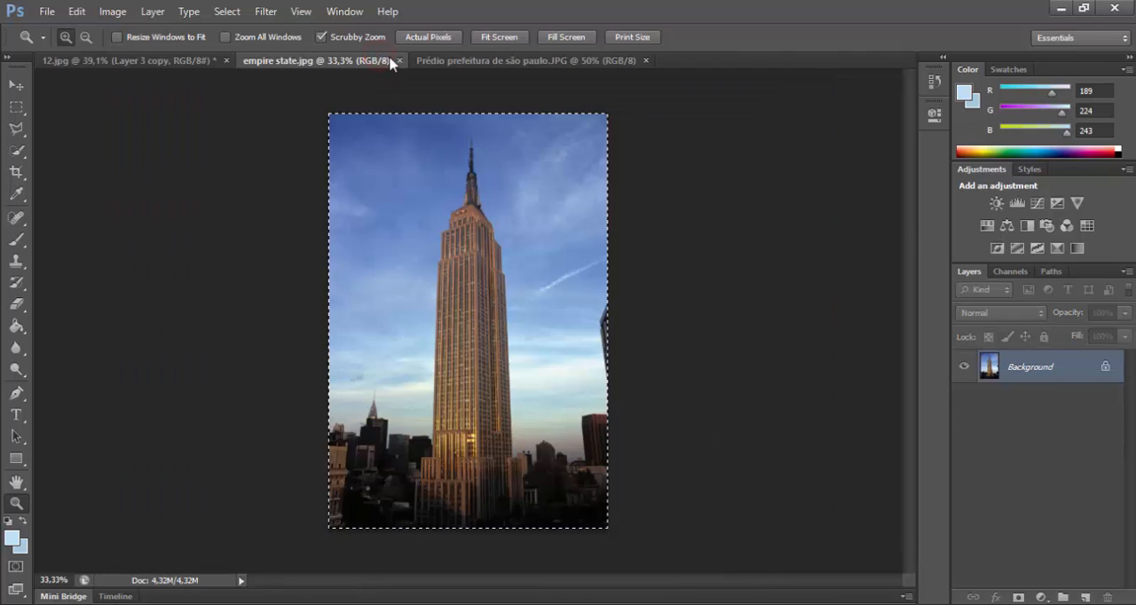
left_click(399, 61)
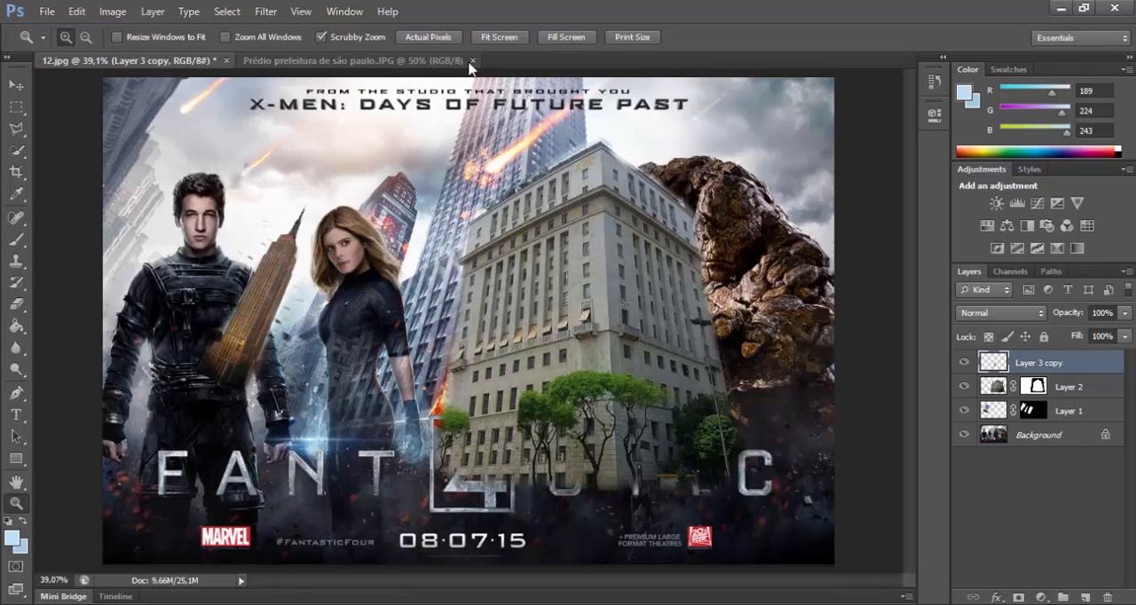
left_click(459, 60)
left_click(473, 60)
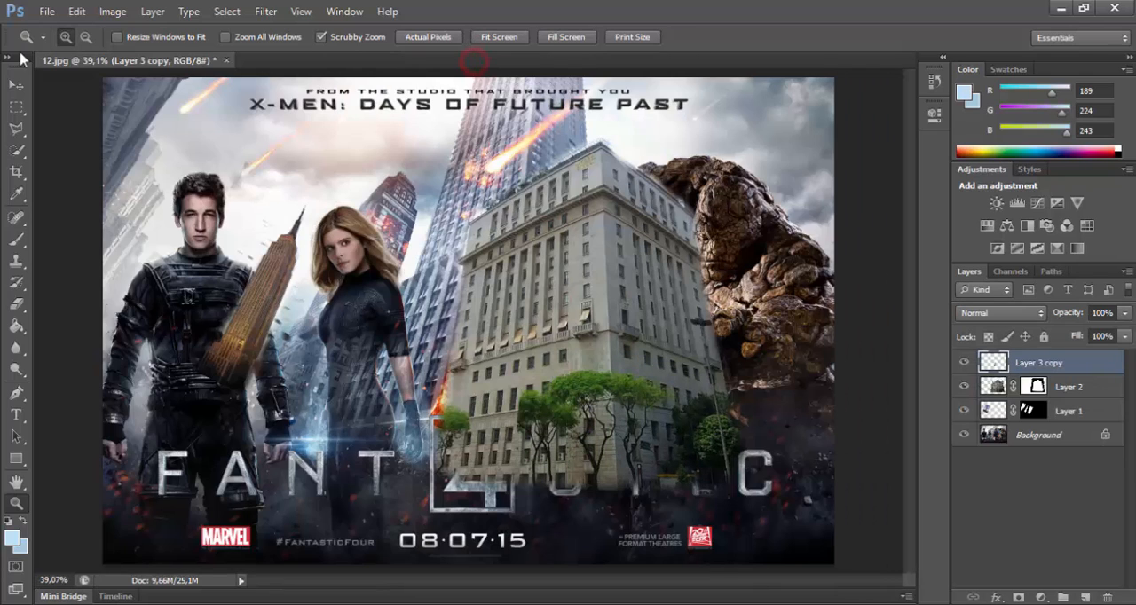
Step: Open meteoro - 03.jpg, Labareda de fogo - 02.png, Labareda de fogo - 03.png and Labareda de fogo.png together from the 4 Fantastic folder
left_click(46, 10)
left_click(50, 48)
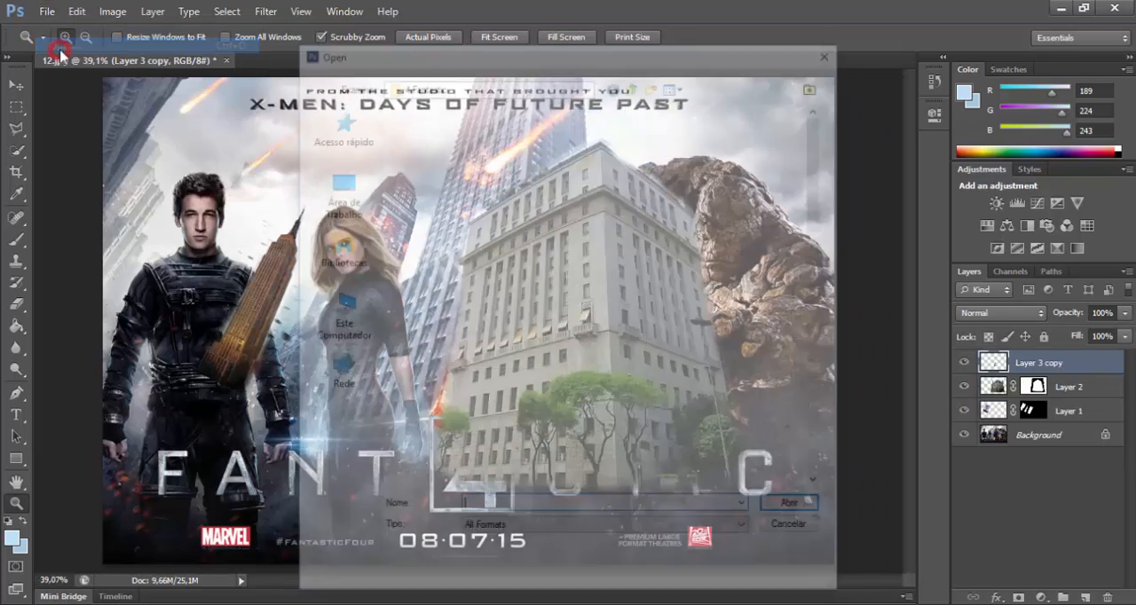
left_click_drag(821, 178, 824, 370)
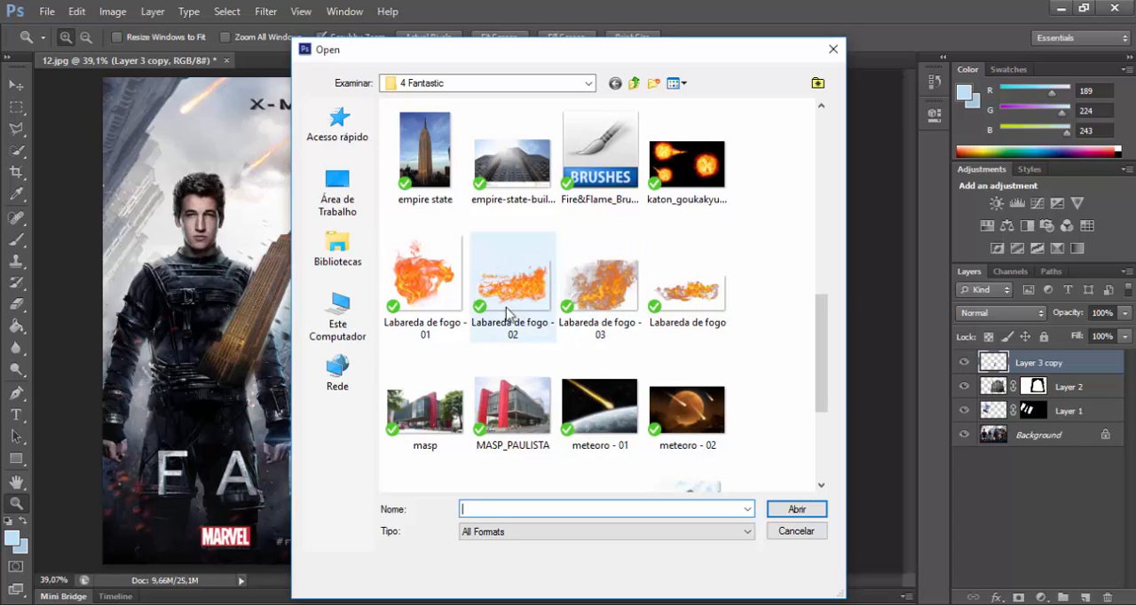
scroll(603, 231, "down", 1)
left_click(515, 240)
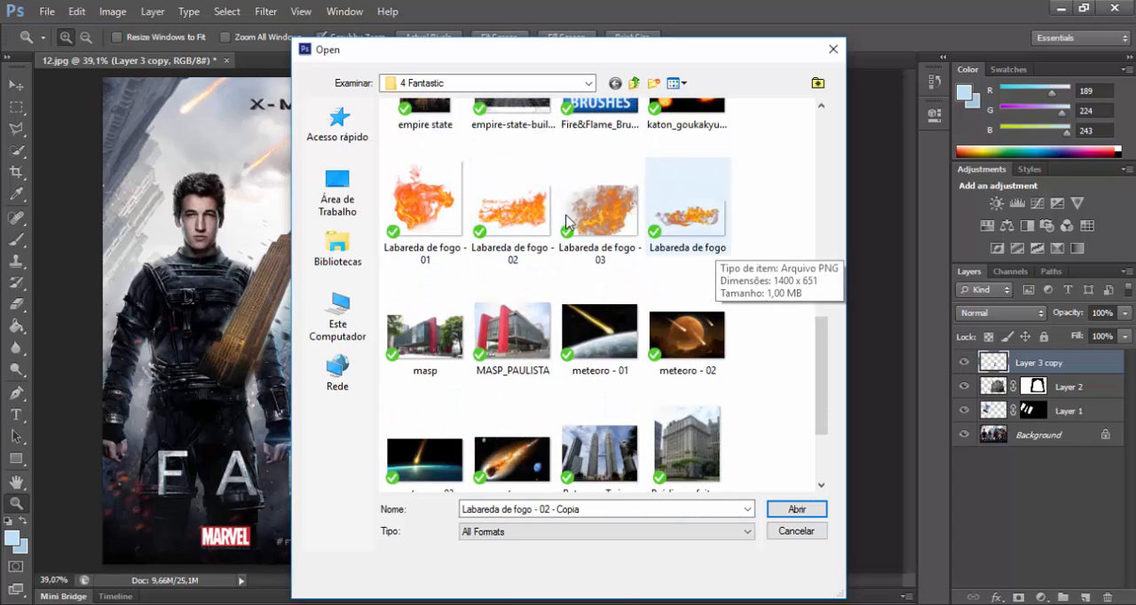
left_click(499, 217)
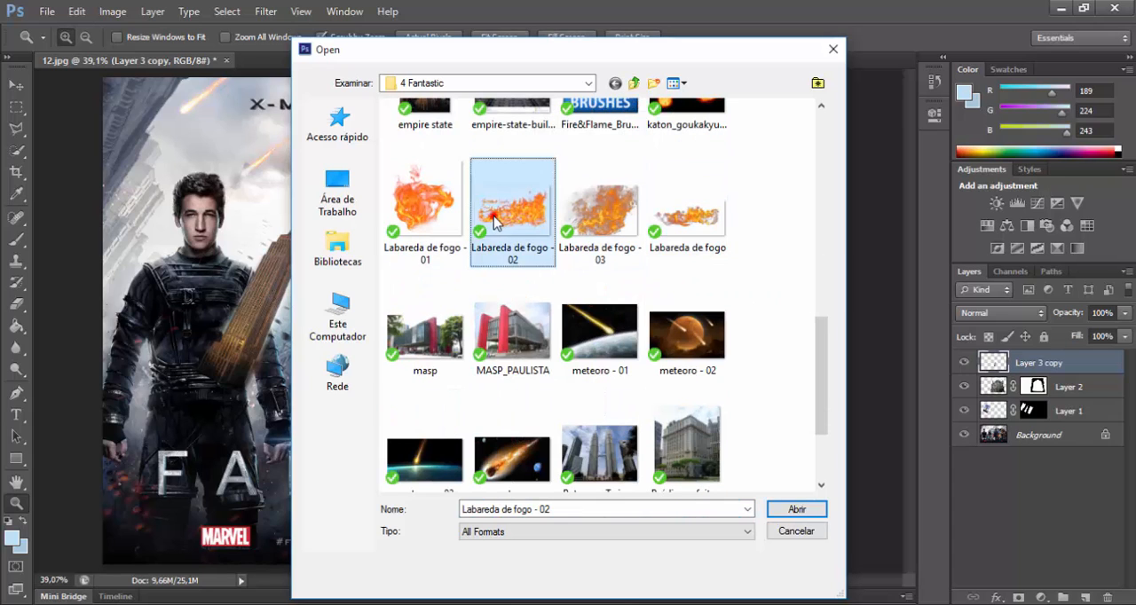
left_click(692, 217, "shift")
left_click_drag(817, 345, 818, 390)
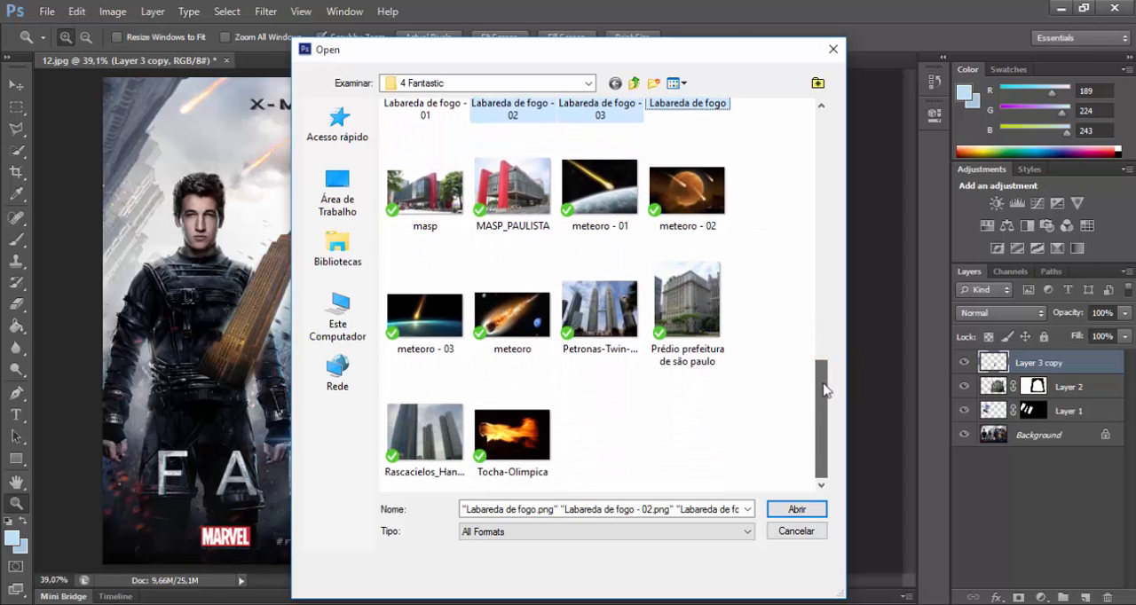
left_click(423, 324, "ctrl")
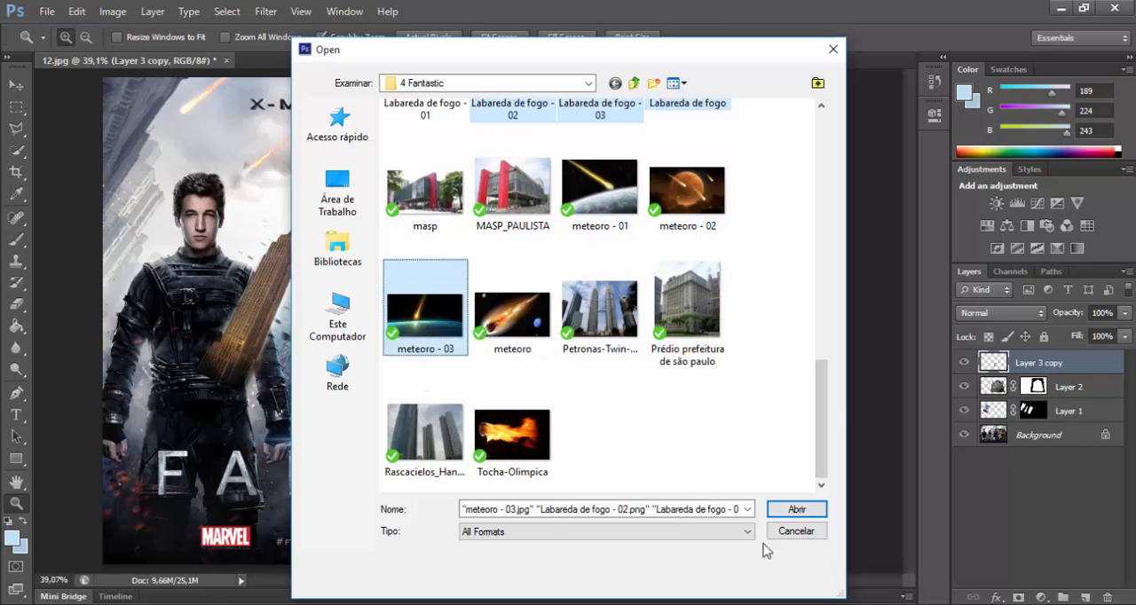
left_click(797, 510)
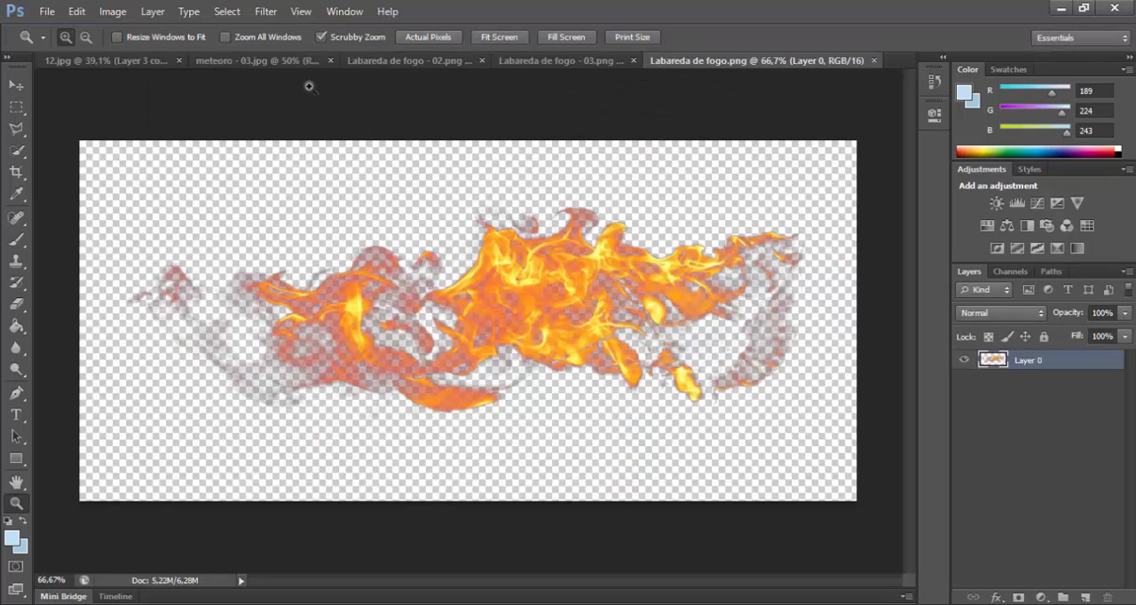
Step: Select the meteor and its whole trail in meteoro - 03.jpg with a loose freehand Lasso outline at 0 px feather
left_click(279, 61)
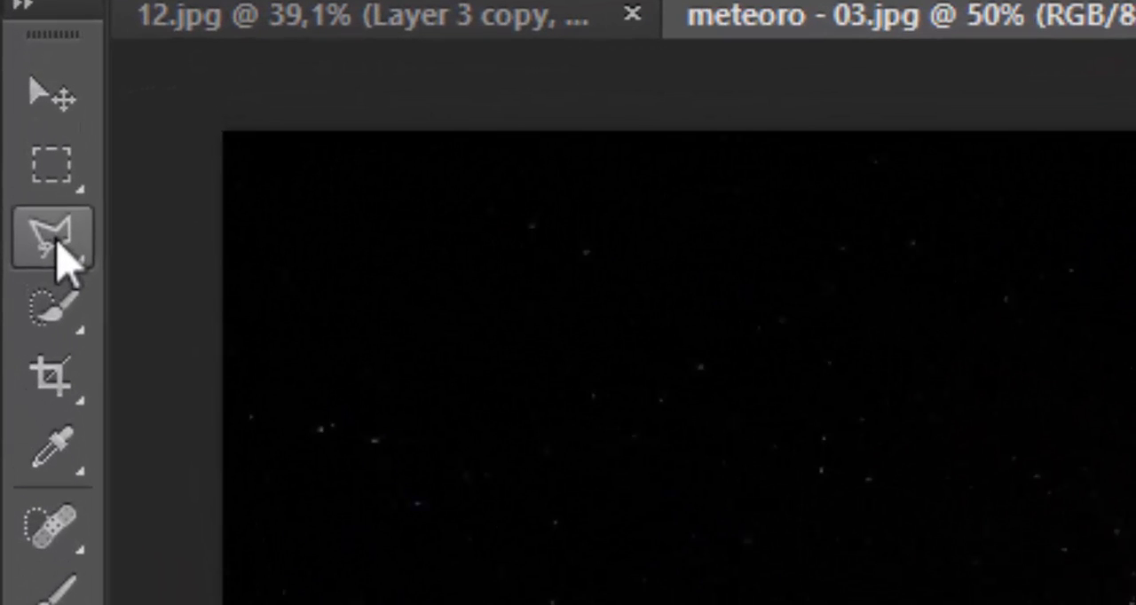
left_click(58, 247)
left_click(59, 246)
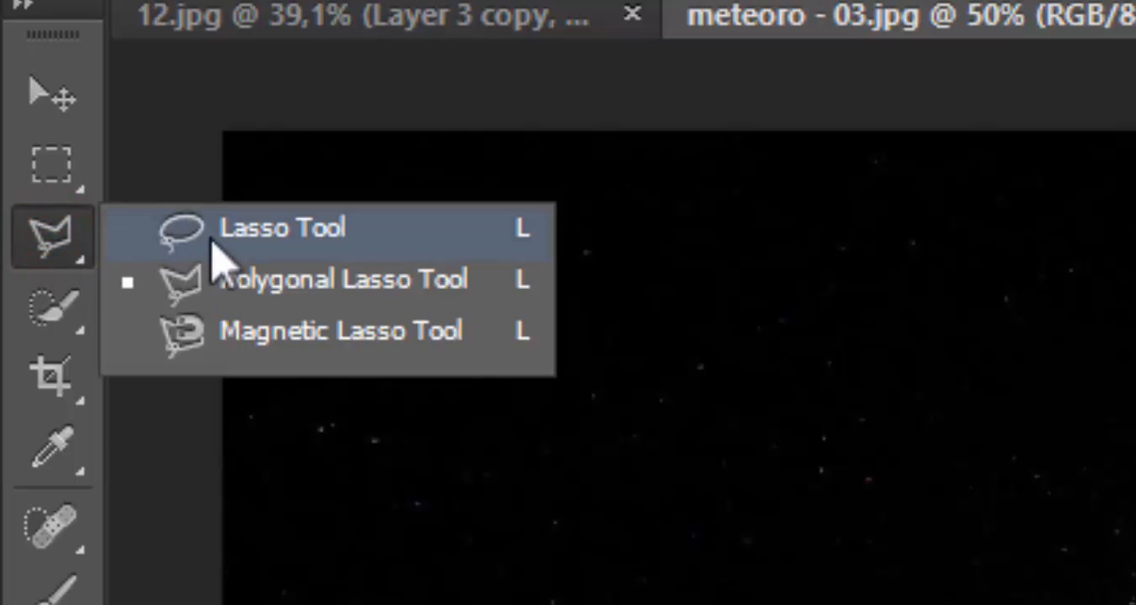
left_click(293, 238)
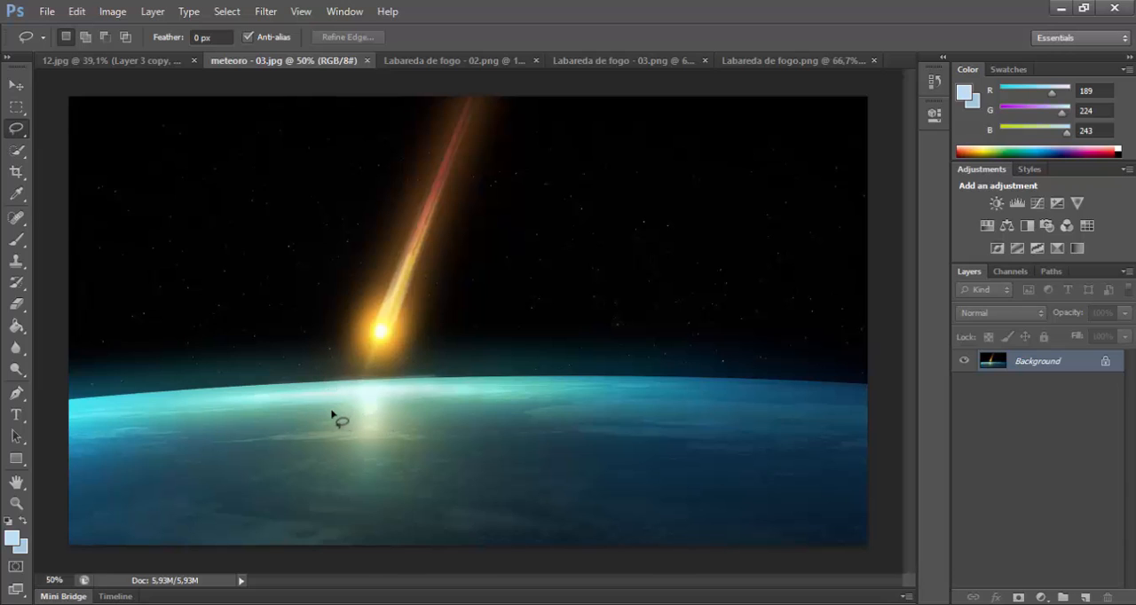
mouse_move(338, 413)
left_mouse_down()
mouse_move(292, 387)
mouse_move(314, 249)
left_mouse_up()
left_click_drag(333, 197, 360, 143)
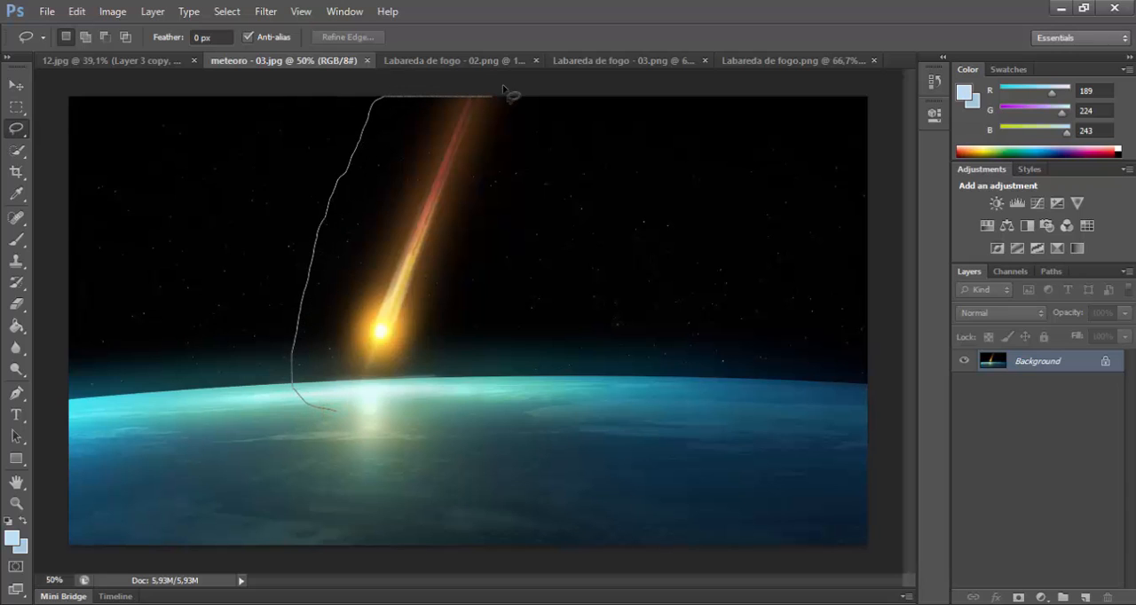
mouse_move(530, 104)
left_mouse_down()
mouse_move(532, 236)
mouse_move(512, 334)
left_mouse_up()
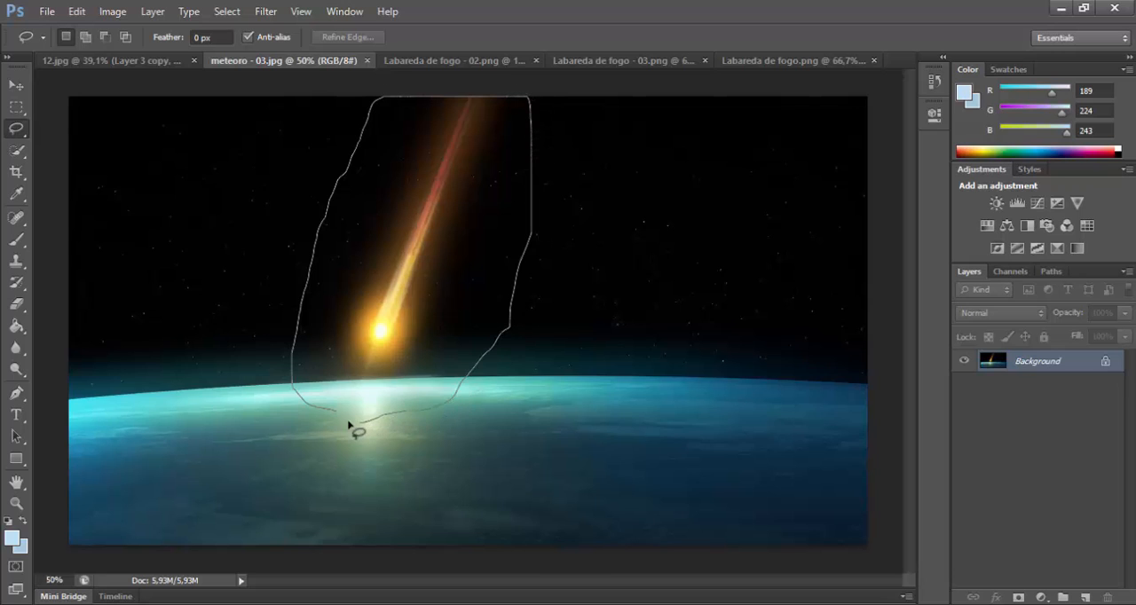
left_click_drag(340, 419, 343, 418)
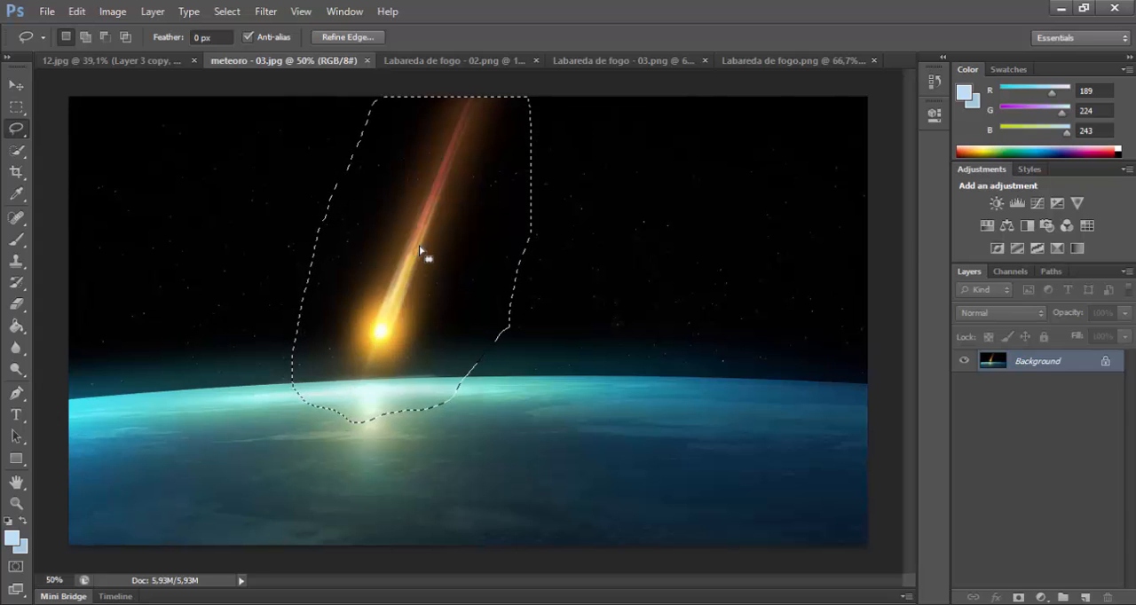
Step: Copy the selected meteor into 12.jpg as a new layer and move it in front of the city hall building's facade
left_click(118, 60)
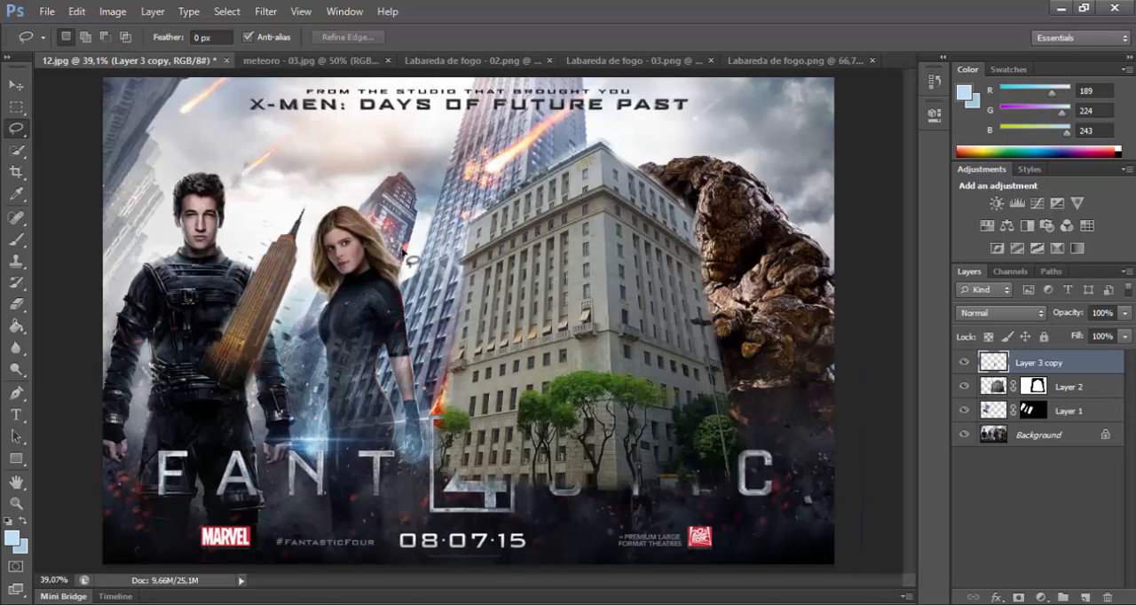
key("ctrl+v")
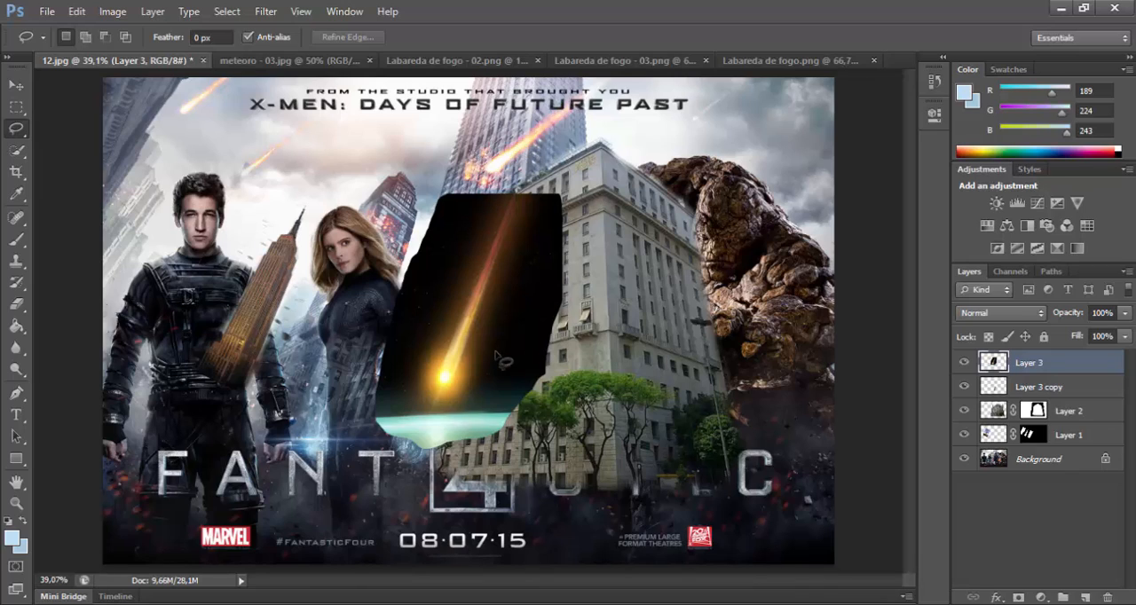
left_click_drag(495, 353, 552, 279)
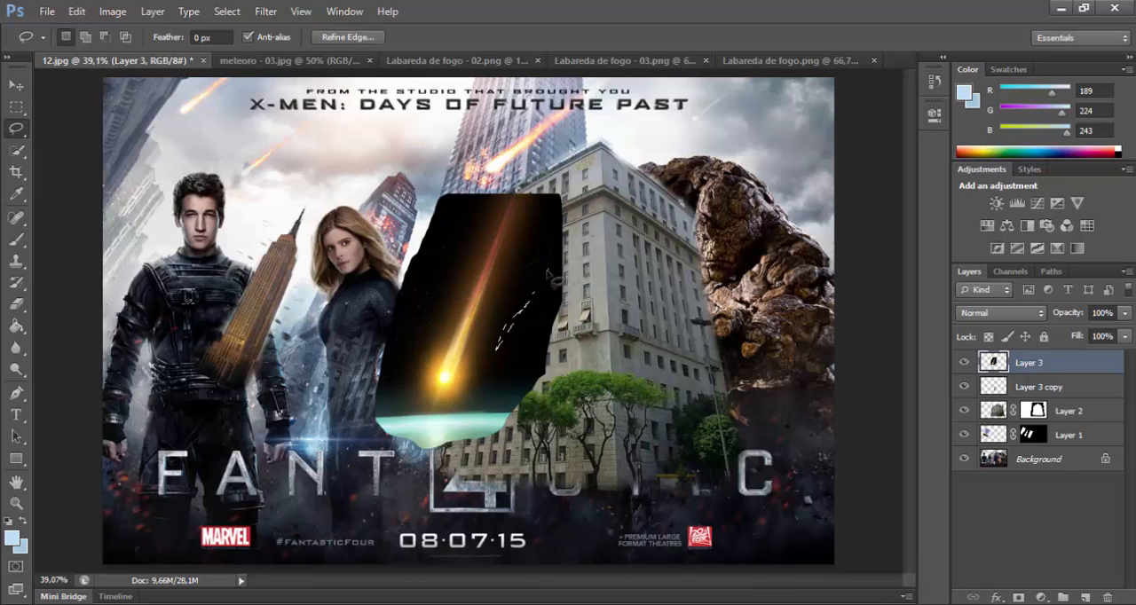
left_click(552, 278)
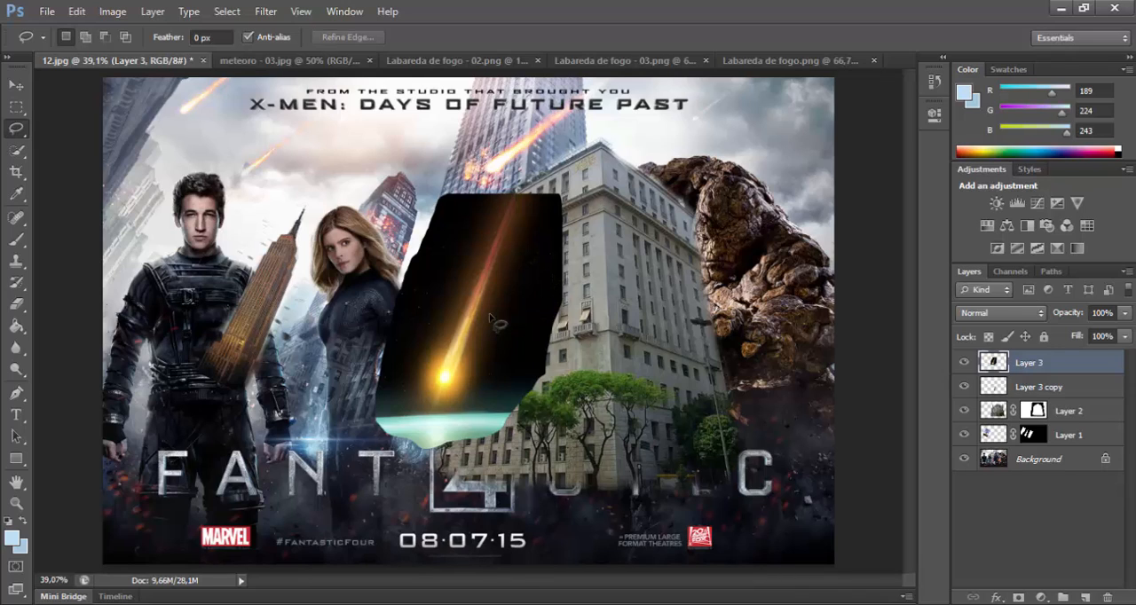
key("v")
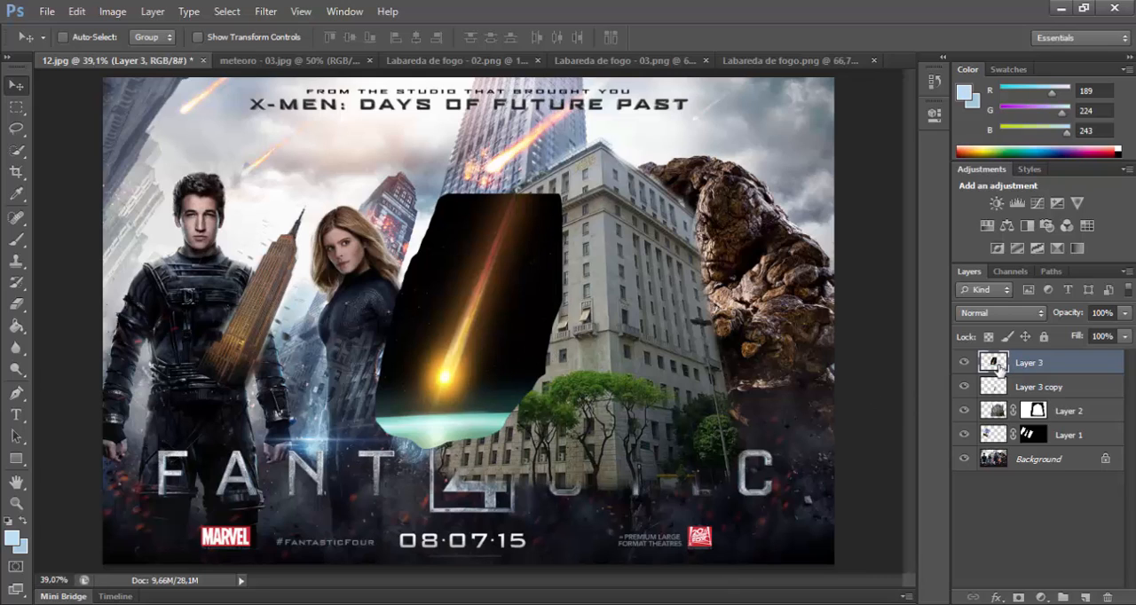
left_click_drag(459, 349, 522, 321)
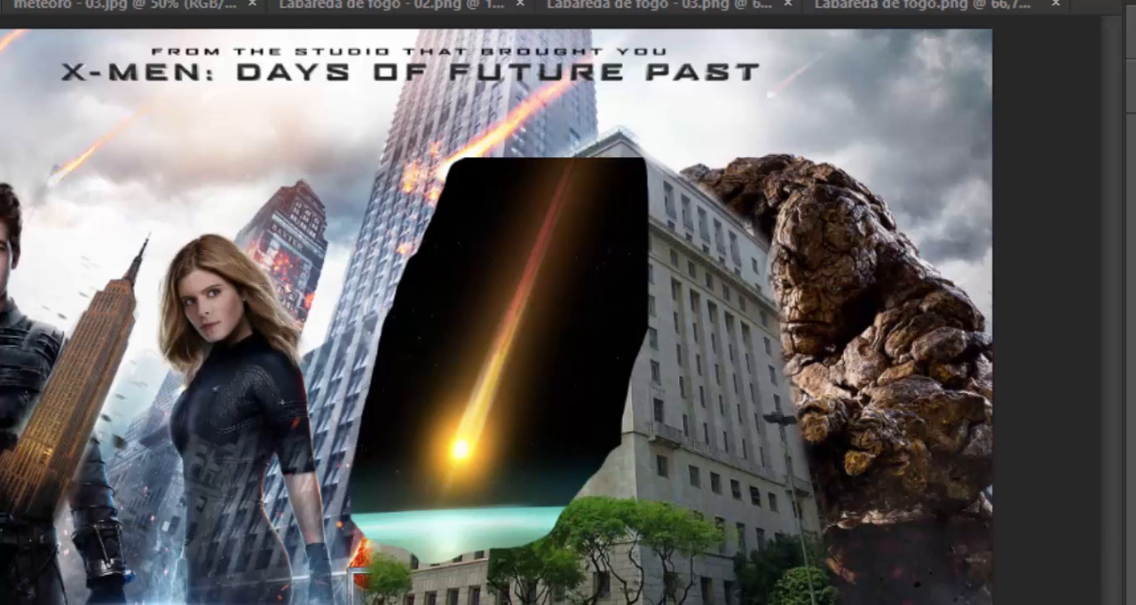
Step: Mask out the black sky and planet around the meteor with a soft 72 px brush at 100% opacity
key("ctrl+j")
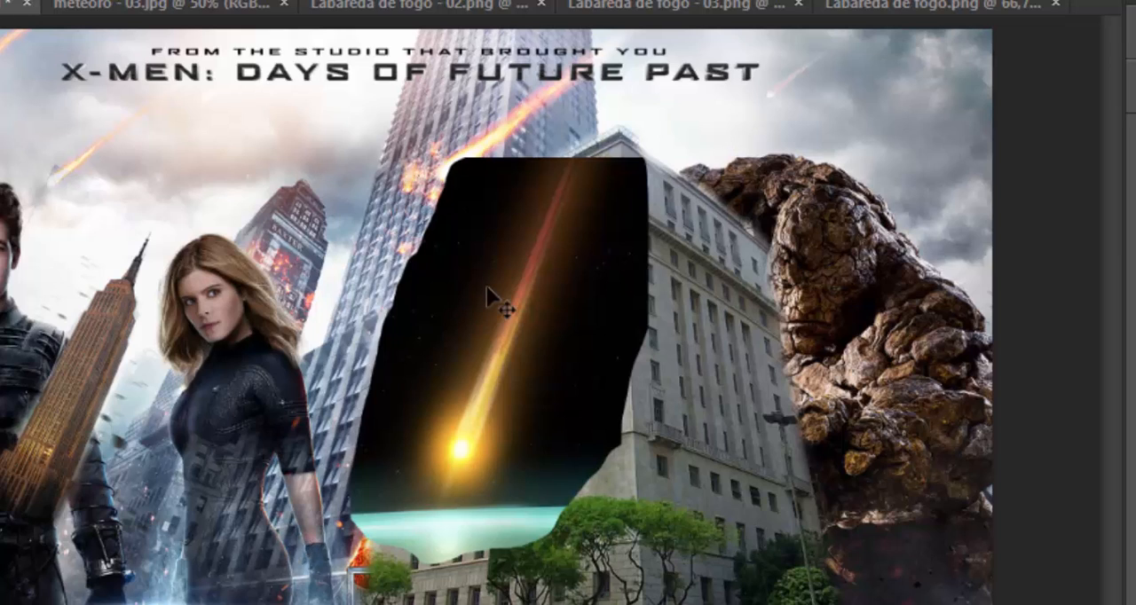
key("e")
left_click(523, 158)
mouse_move(524, 158)
left_mouse_down()
mouse_move(504, 191)
mouse_move(538, 157)
mouse_move(424, 404)
left_mouse_up()
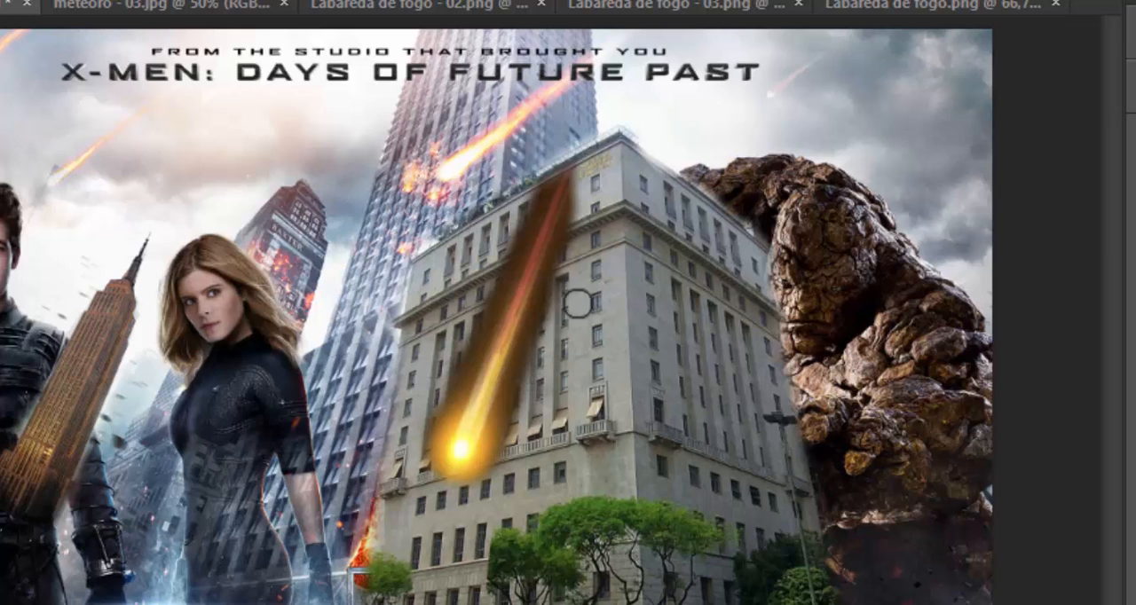
Step: Fade the dark halo beside the meteor's trail on its layer mask, using a 137 px brush with 0% hardness at 50% opacity
right_click(402, 314)
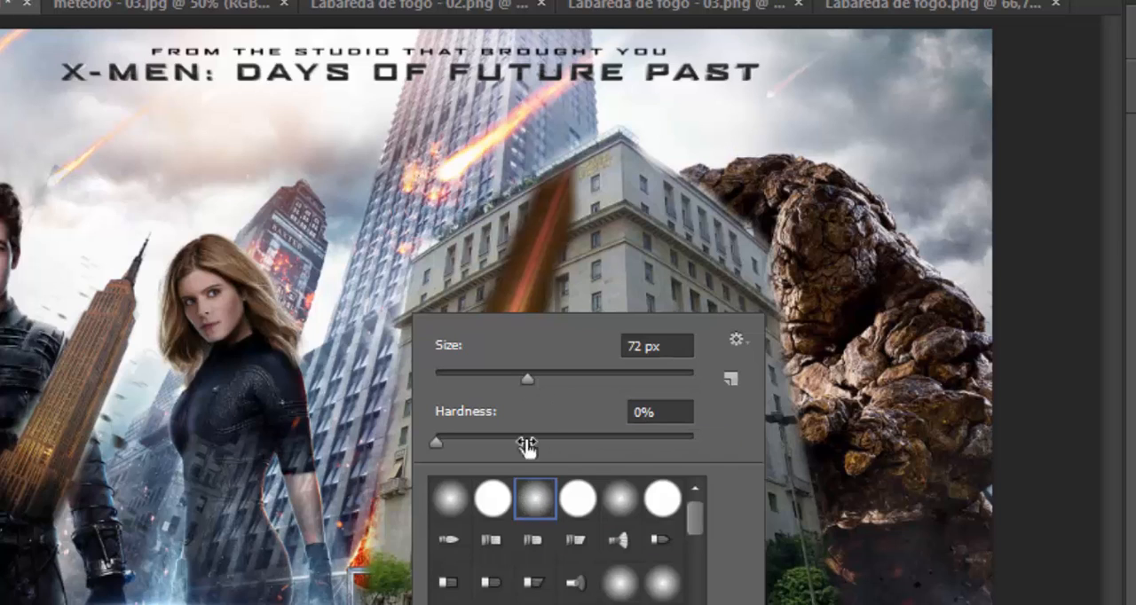
left_click(498, 502)
left_click(532, 500)
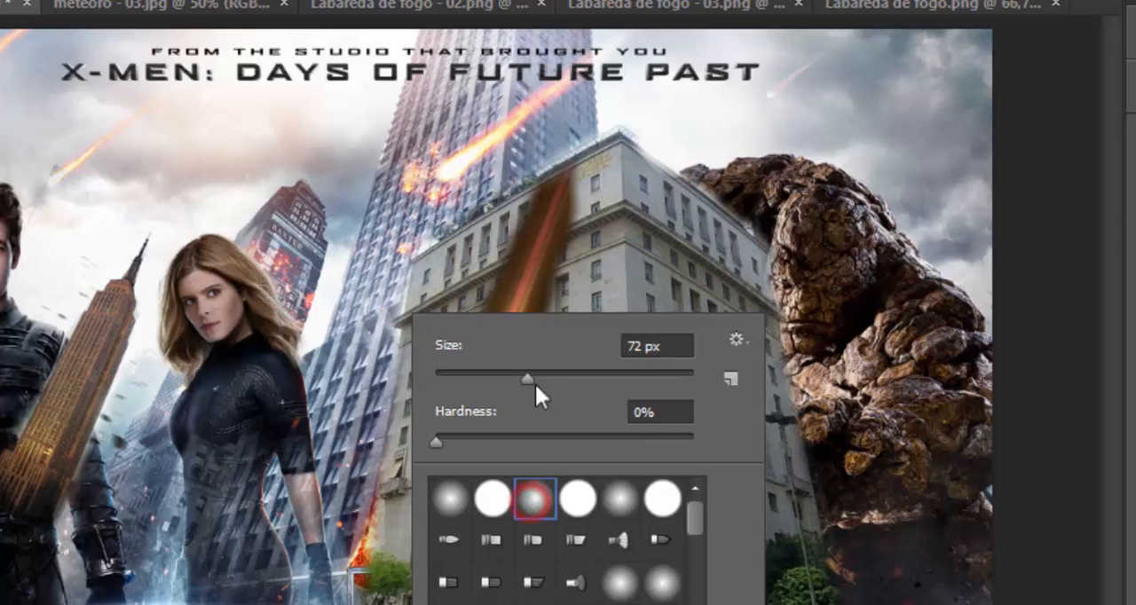
left_click_drag(527, 380, 569, 380)
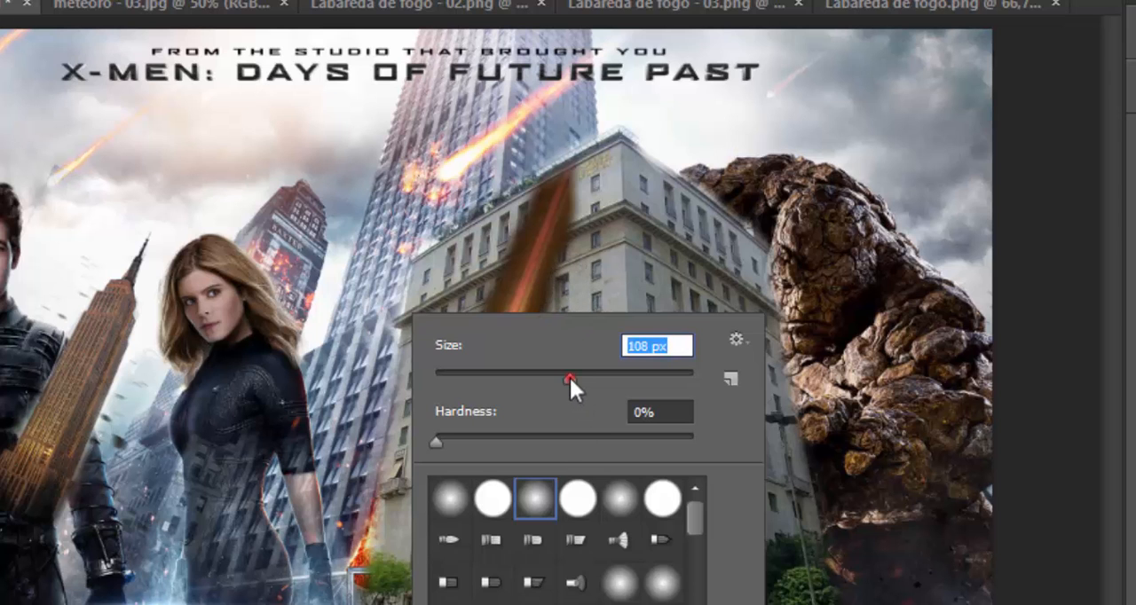
left_click_drag(569, 379, 587, 379)
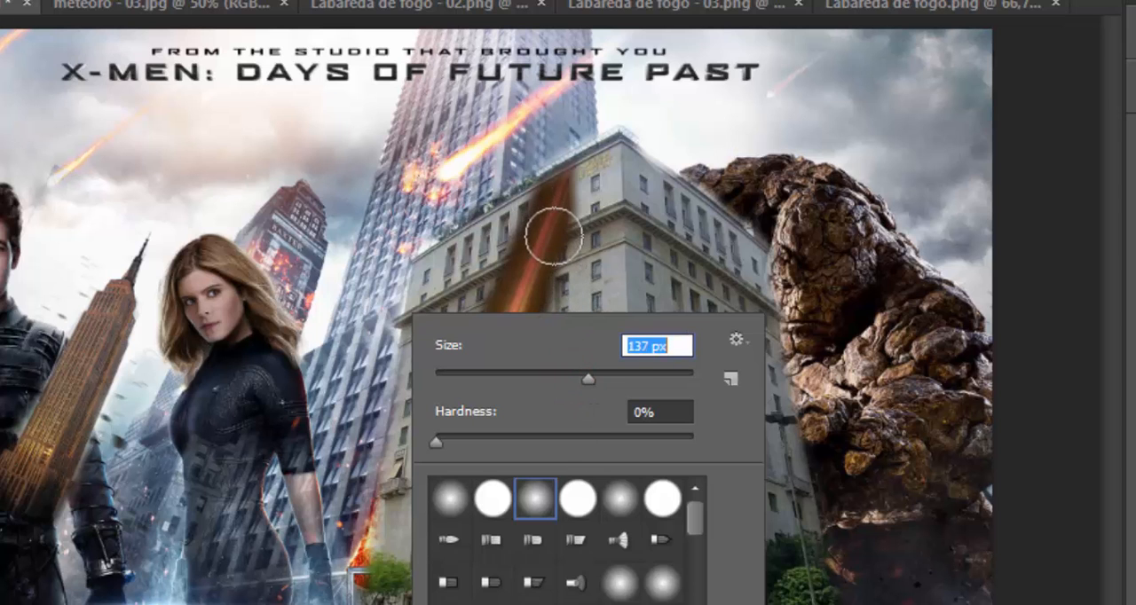
left_click(657, 236)
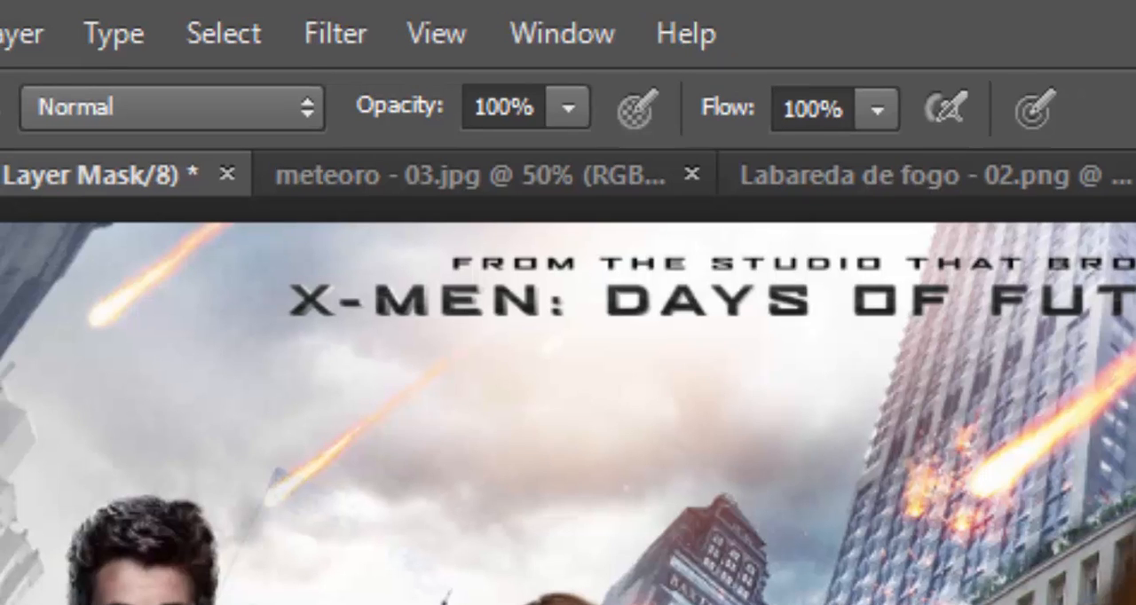
double_click(473, 103)
type("50")
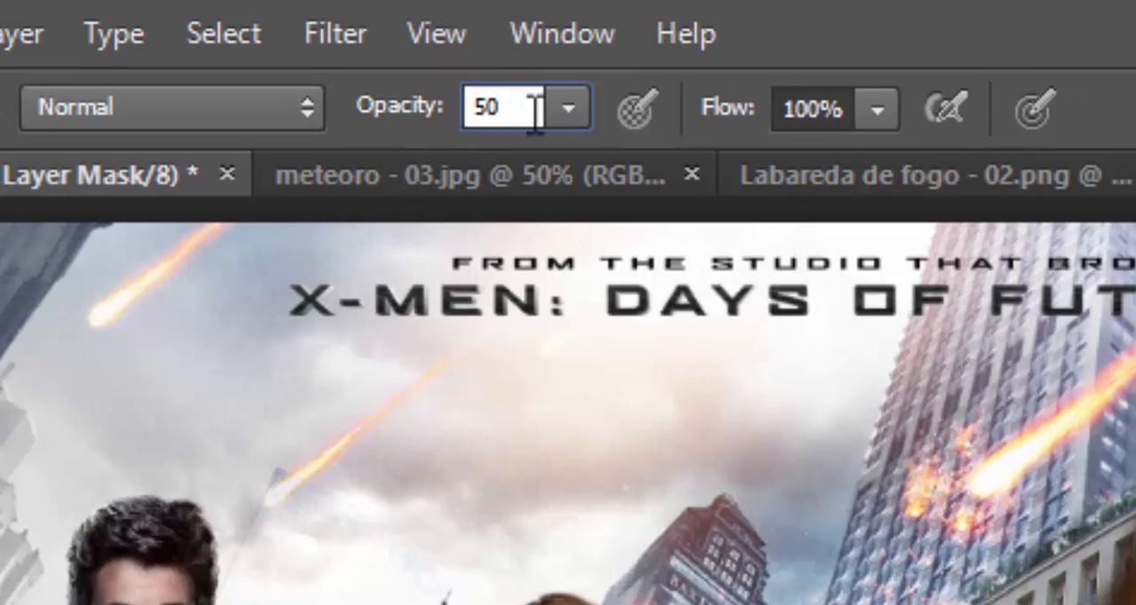
key("Return")
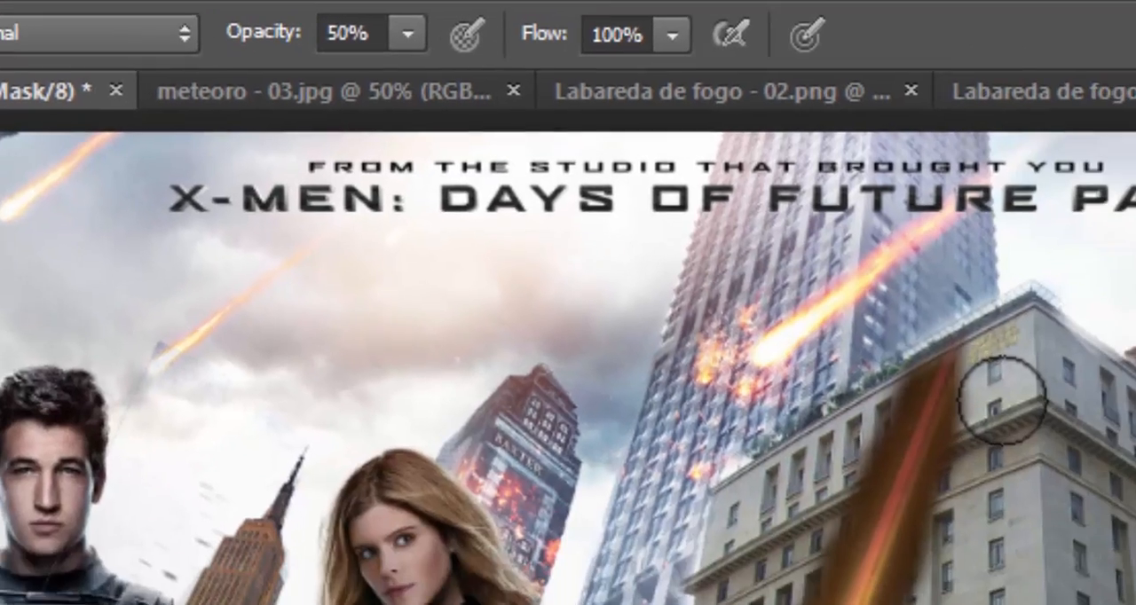
left_click(697, 250)
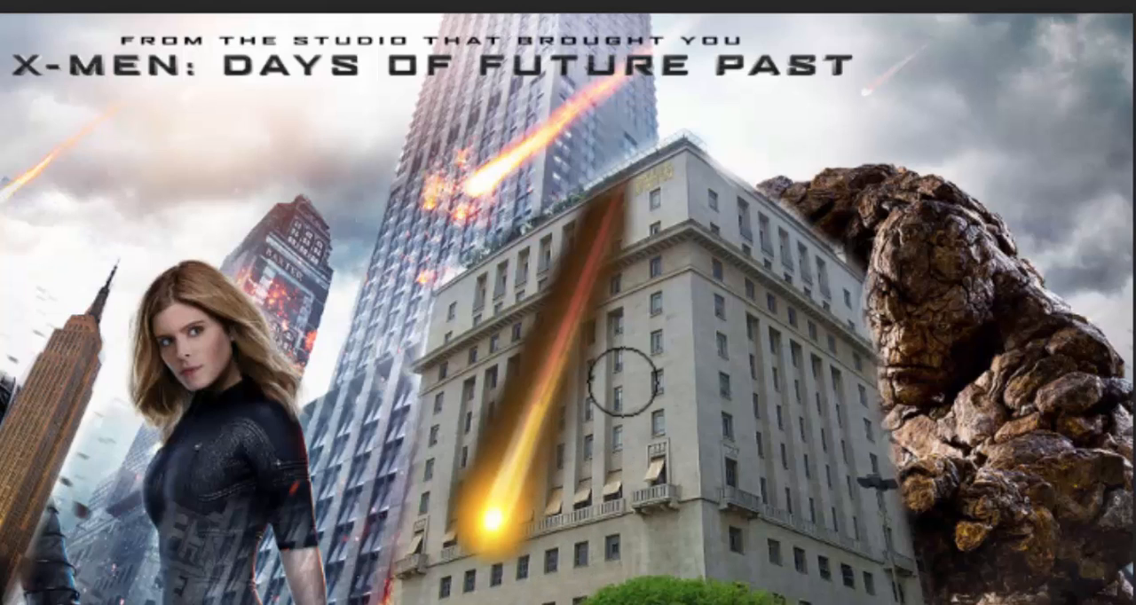
left_click(571, 173)
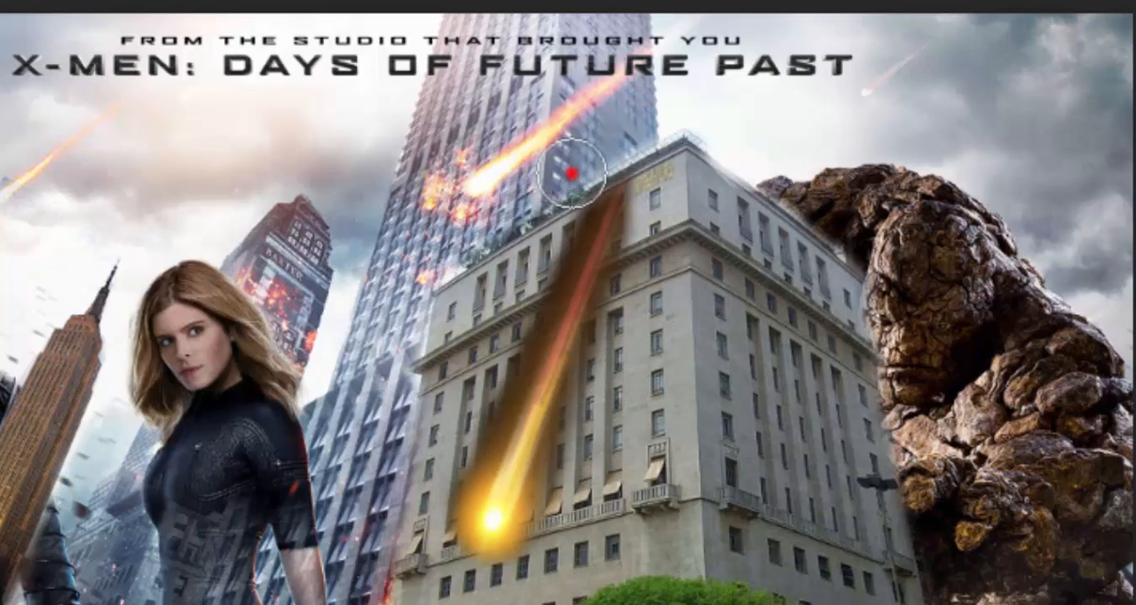
left_click_drag(571, 173, 510, 336)
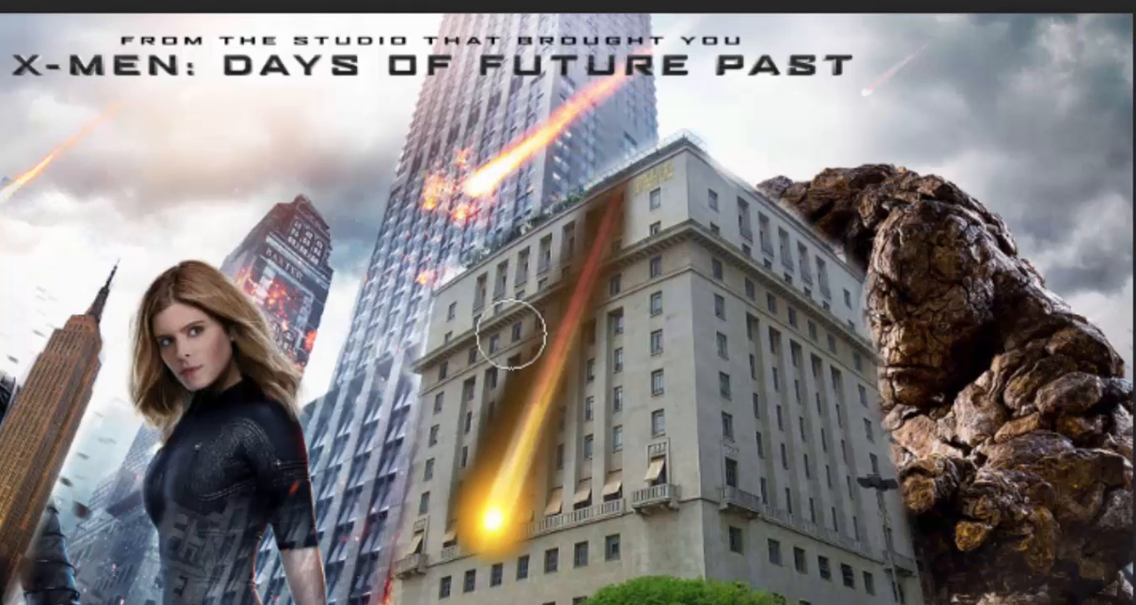
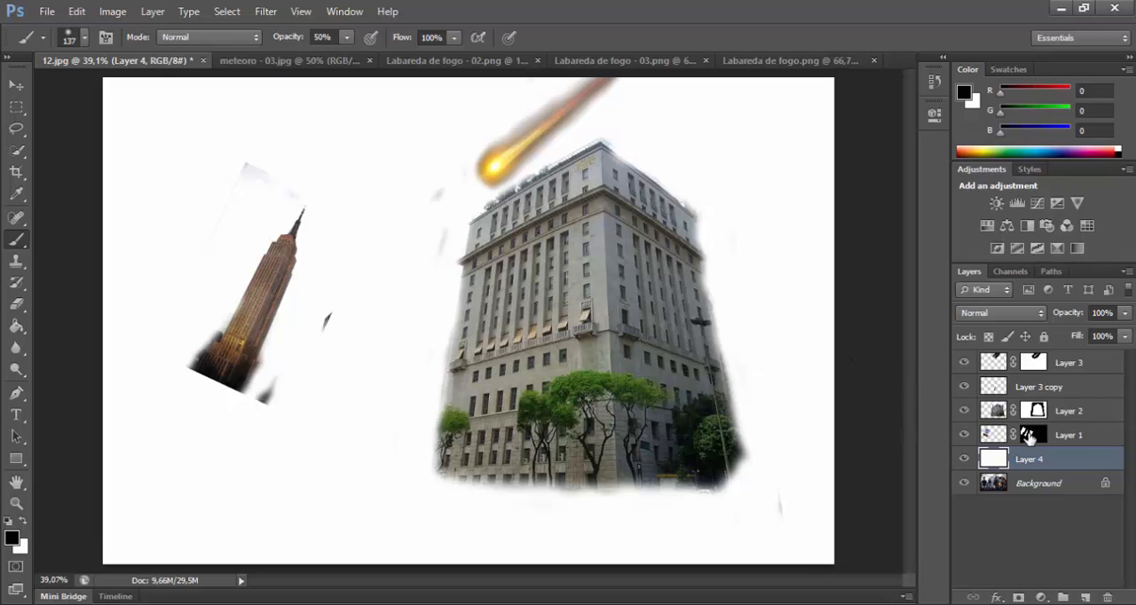
Step: Mask out the leftover smudges around the Empire State and beside the city hall on their layer masks, with the brush at 100% opacity
left_click(1030, 434)
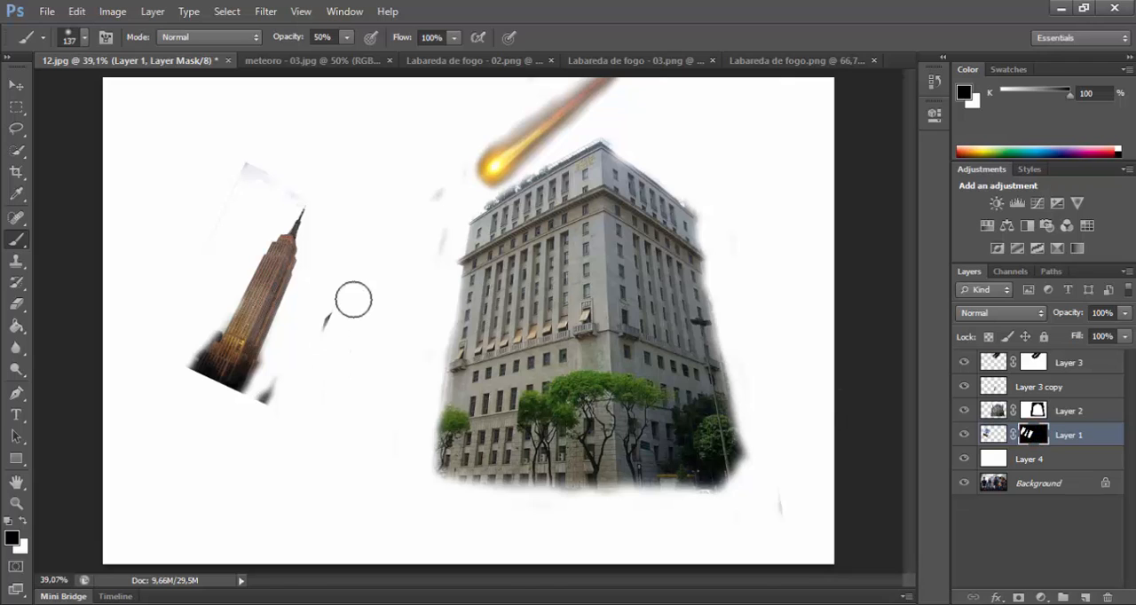
left_click(274, 390)
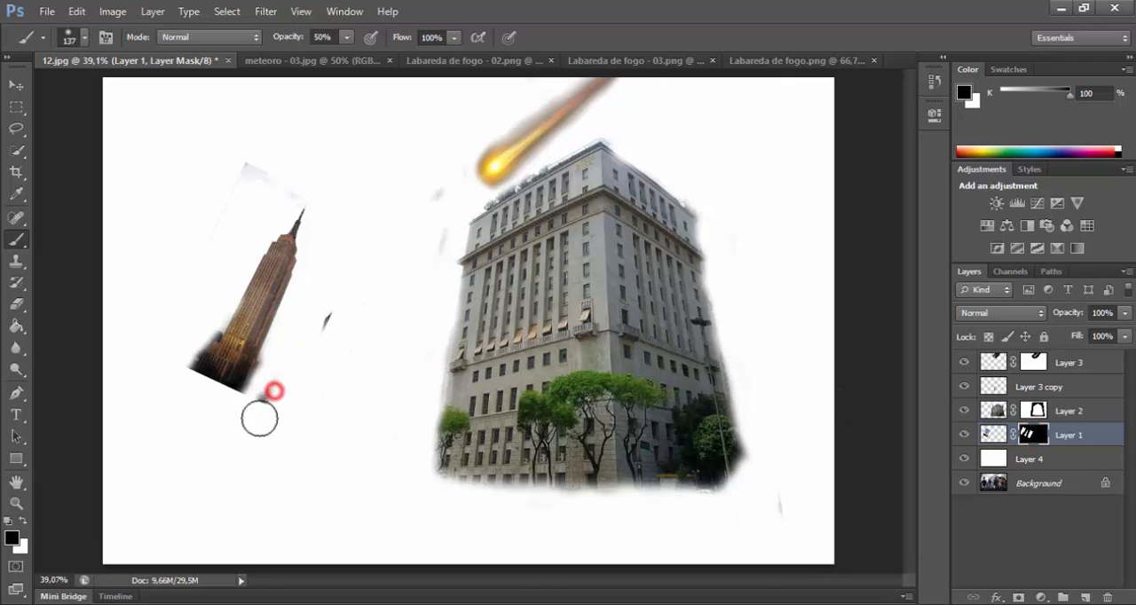
left_click_drag(285, 37, 405, 27)
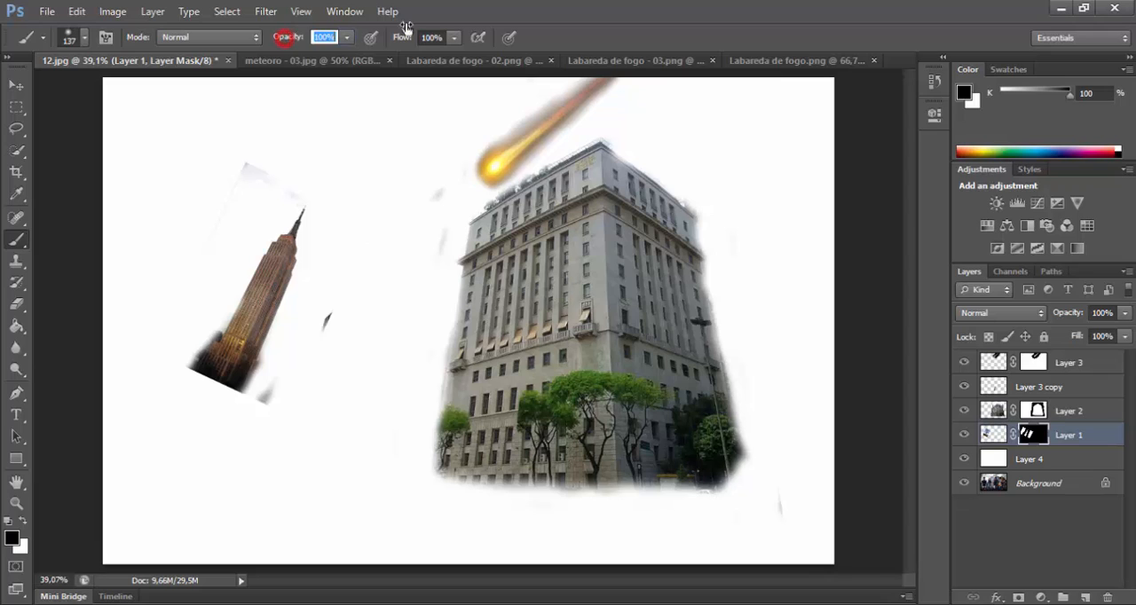
left_click(323, 312)
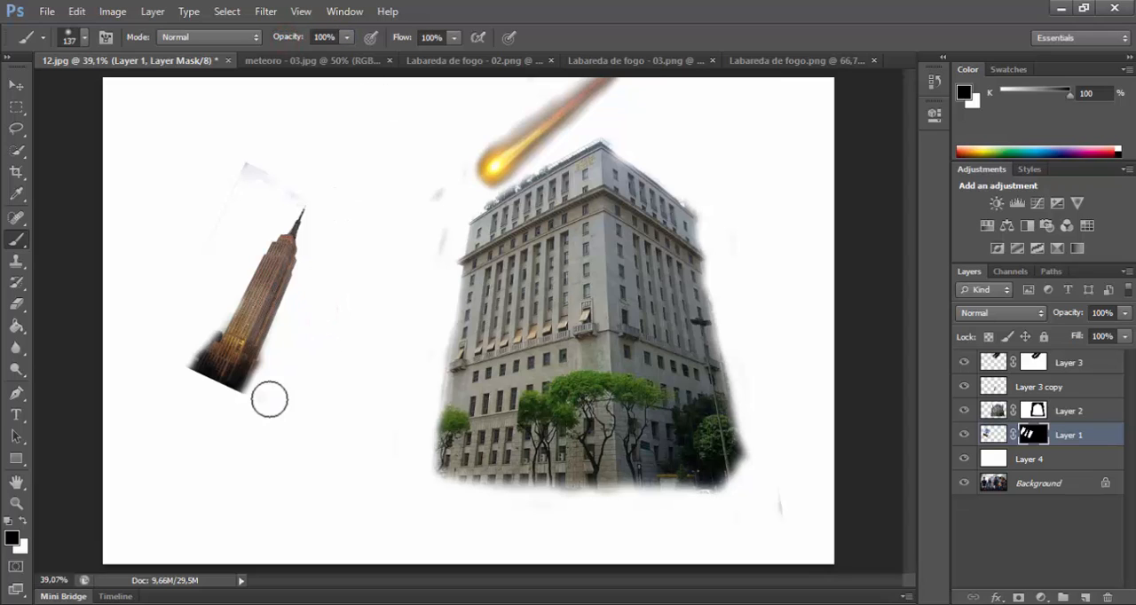
left_click(286, 179)
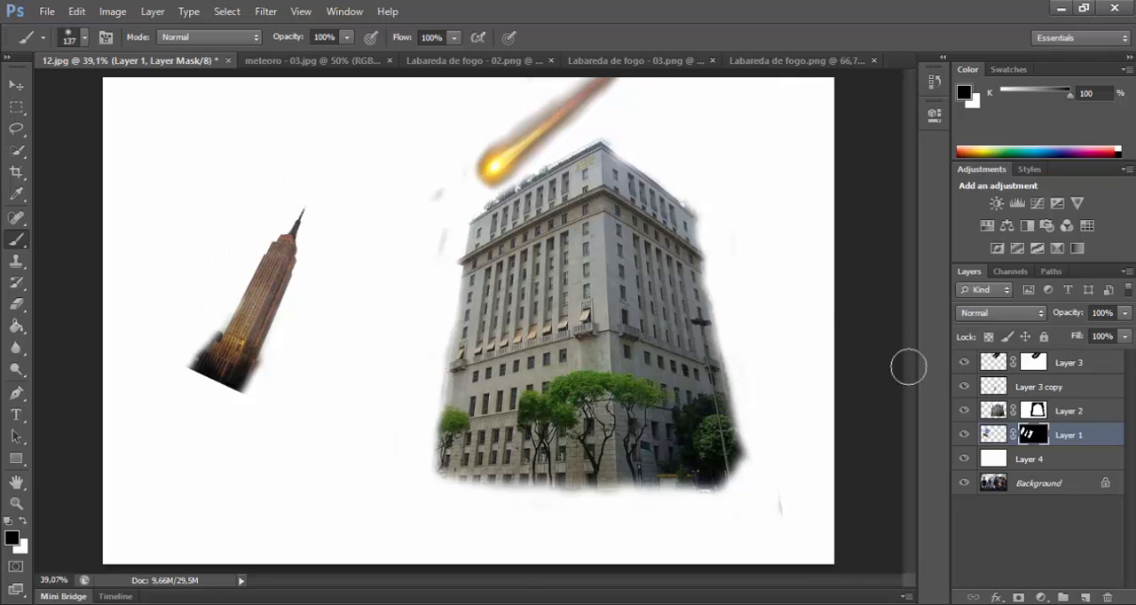
left_click(1036, 411)
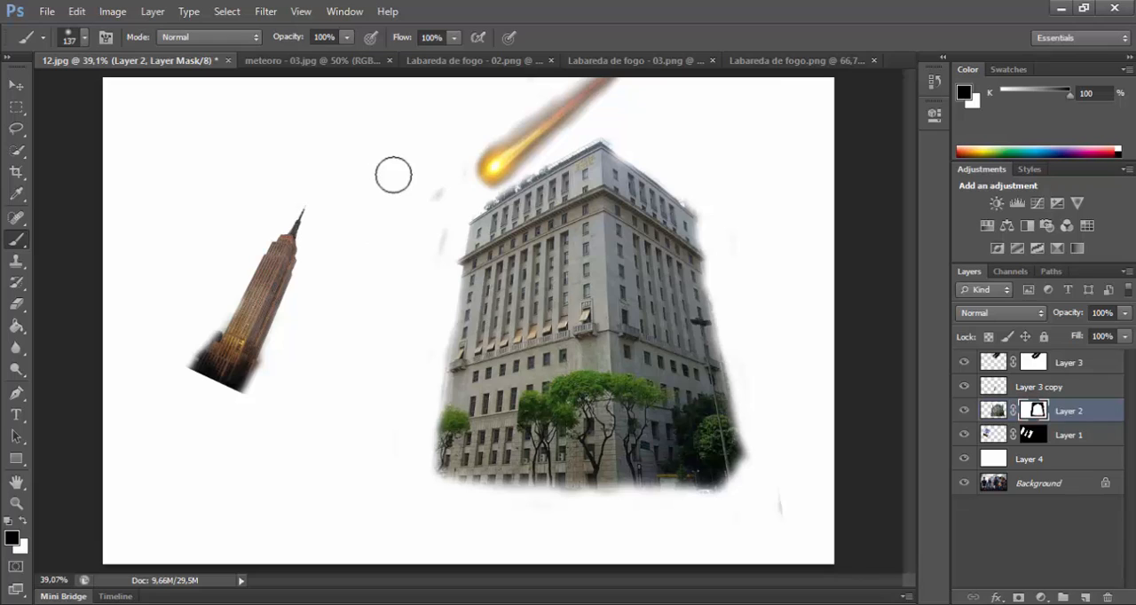
mouse_move(470, 180)
left_mouse_down()
mouse_move(450, 195)
mouse_move(468, 159)
mouse_move(434, 214)
left_mouse_up()
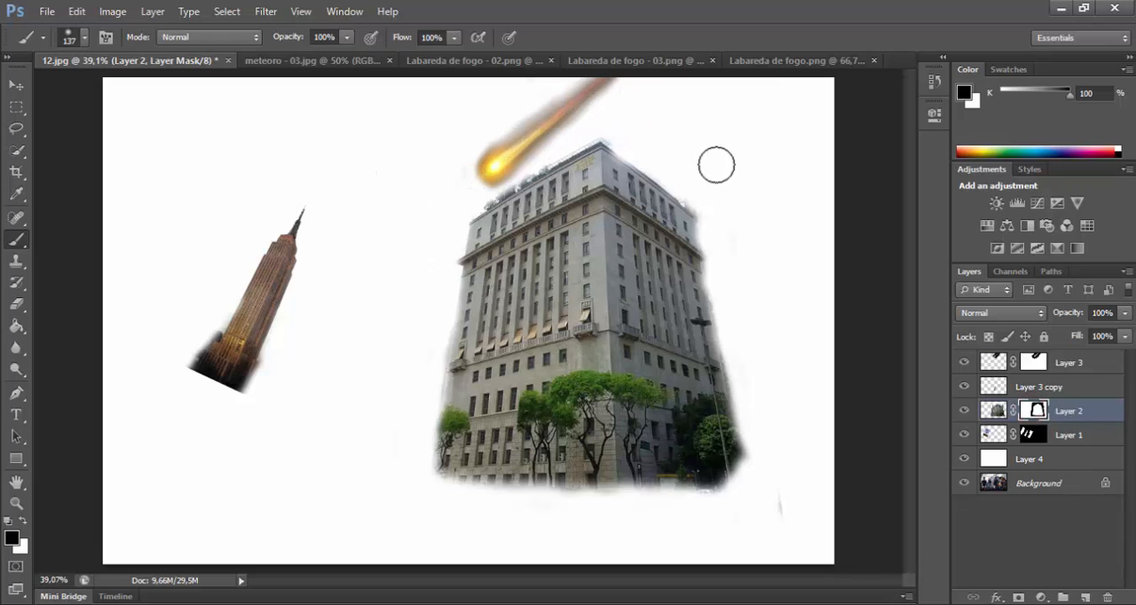
Step: Clean the remaining dark halo around the meteor's head and trail on Layer 3's mask with the 137 px brush
left_click(1032, 362)
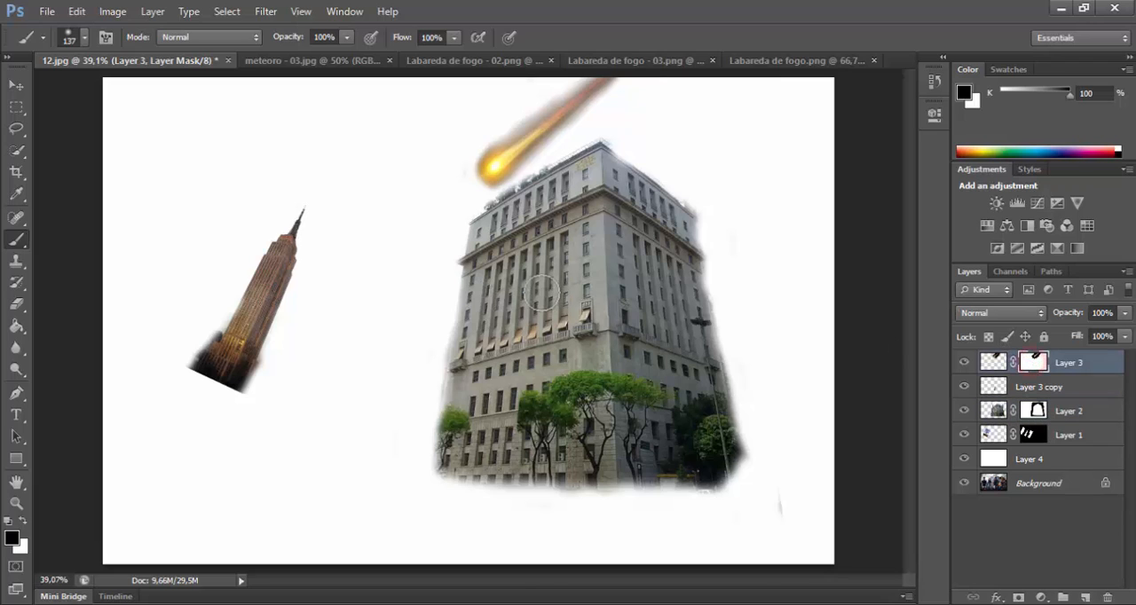
left_click_drag(464, 181, 455, 168)
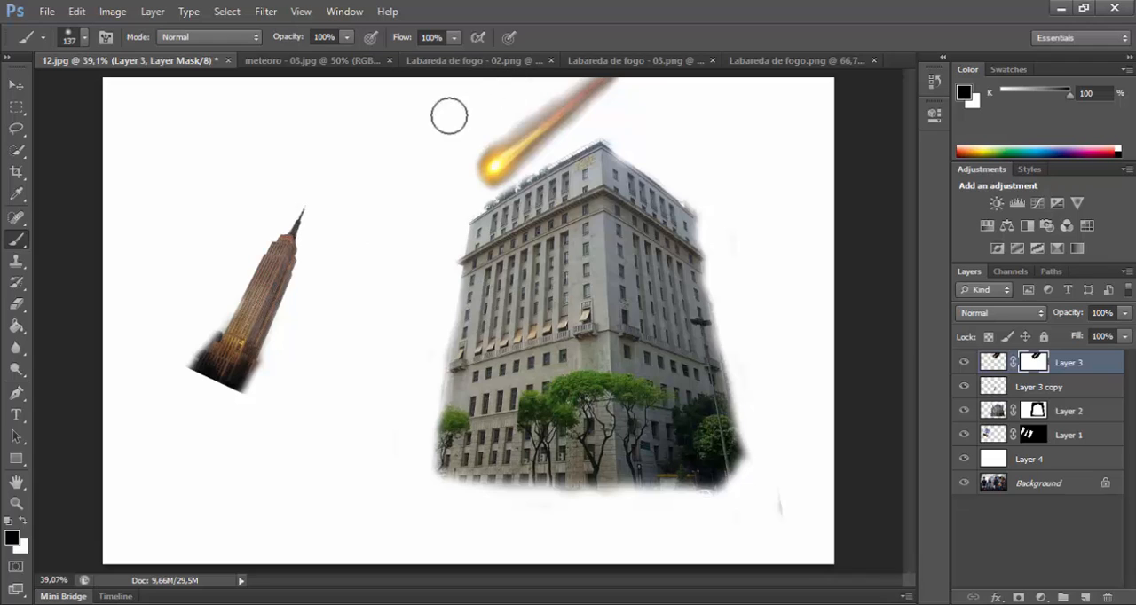
left_click(520, 90)
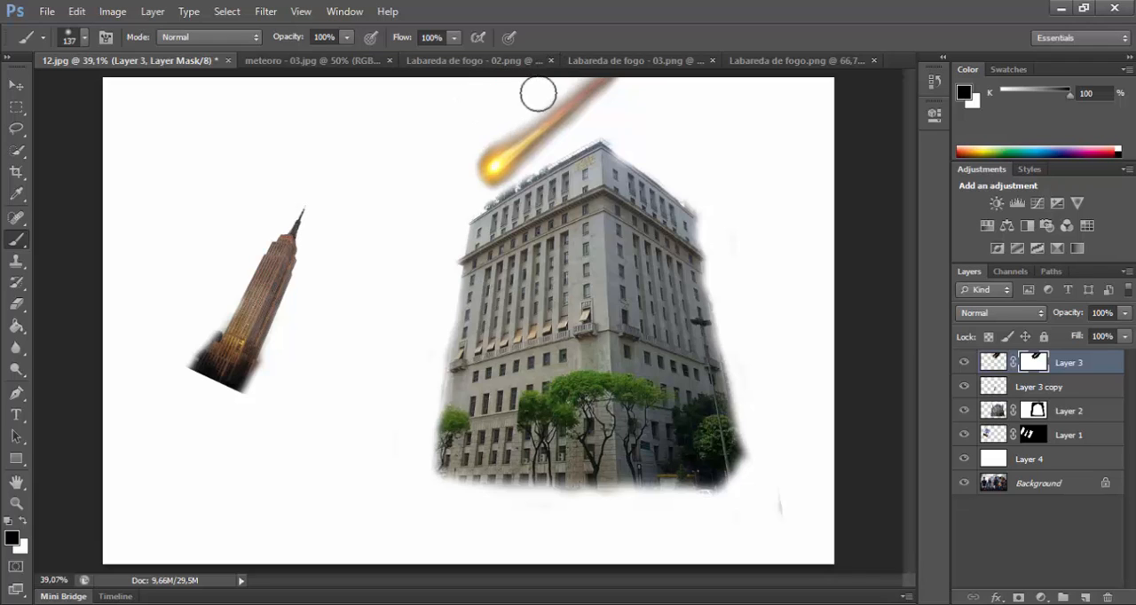
left_click(609, 107)
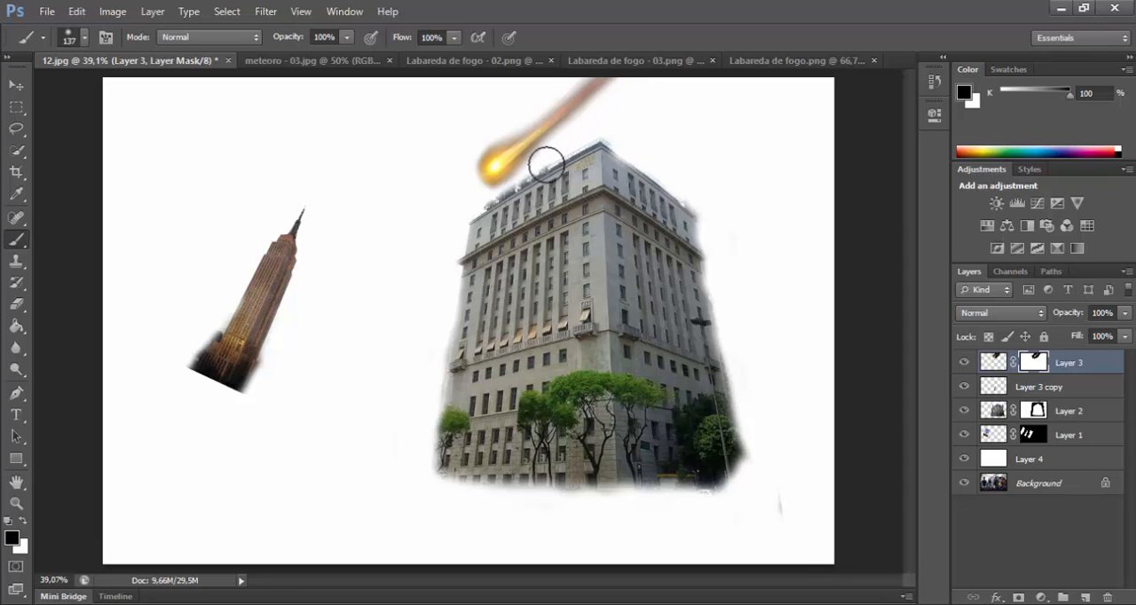
left_click(495, 120)
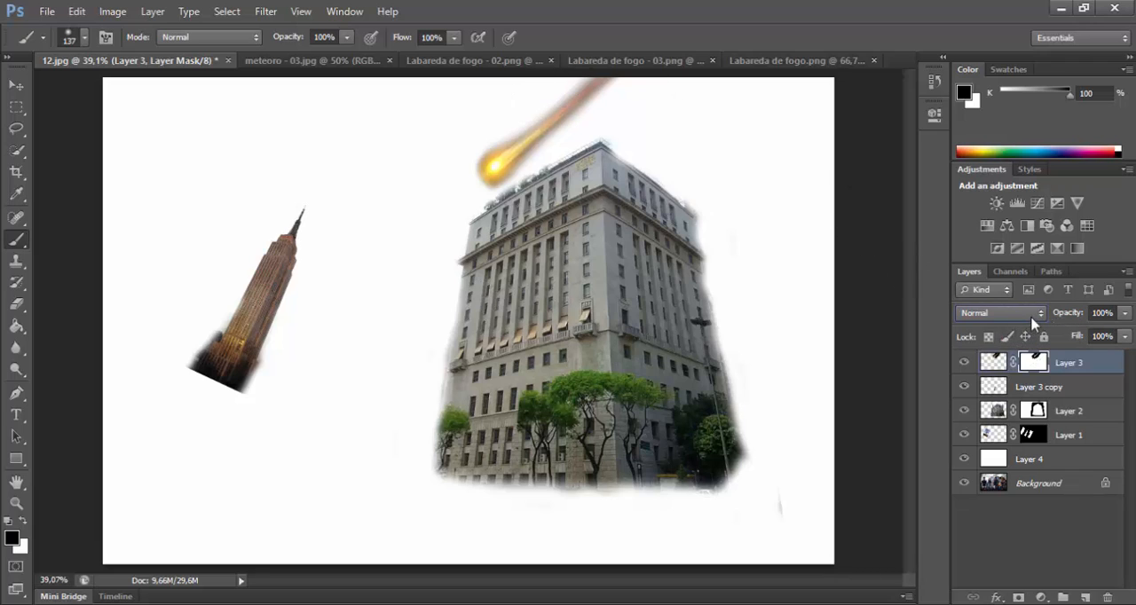
Step: Set the meteor layer's blend mode to Screen, hide the white Layer 4, and compare the poster with and without the meteor
left_click(1037, 314)
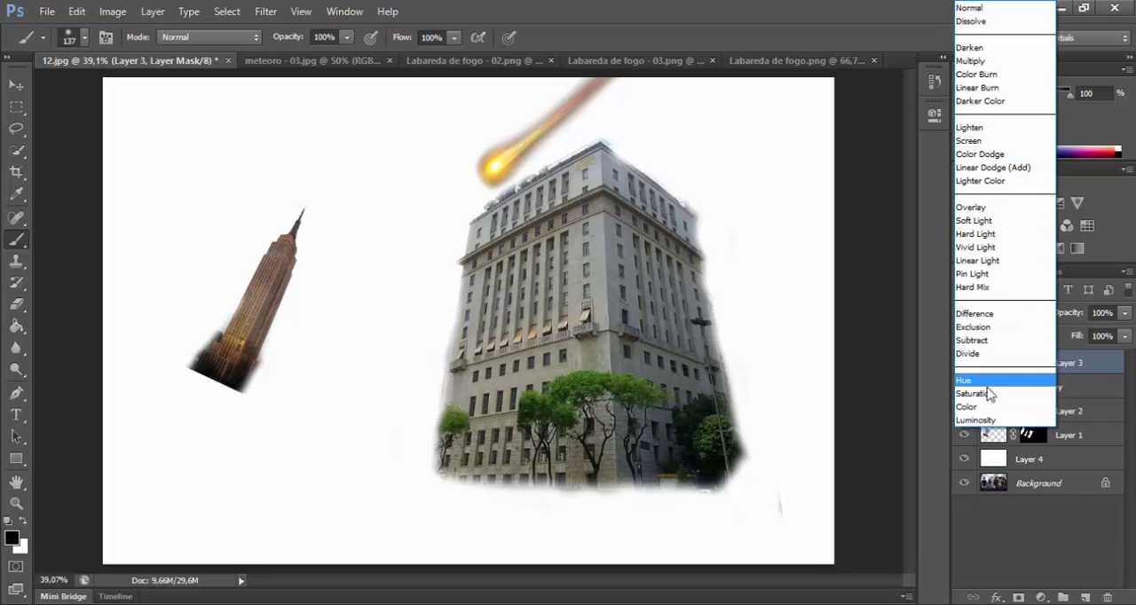
left_click(977, 140)
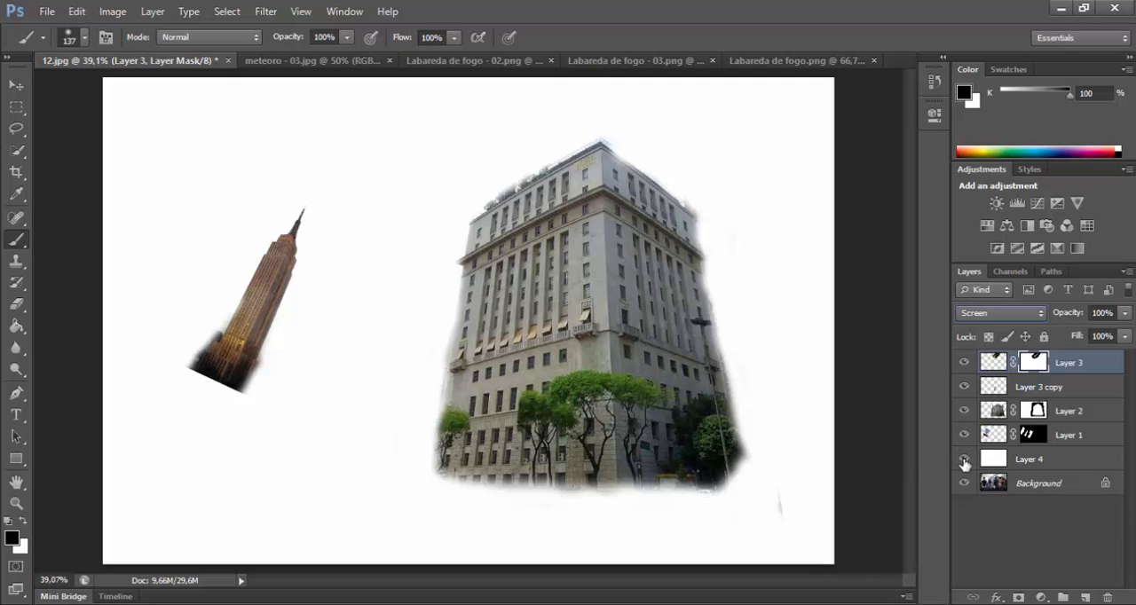
left_click(964, 461)
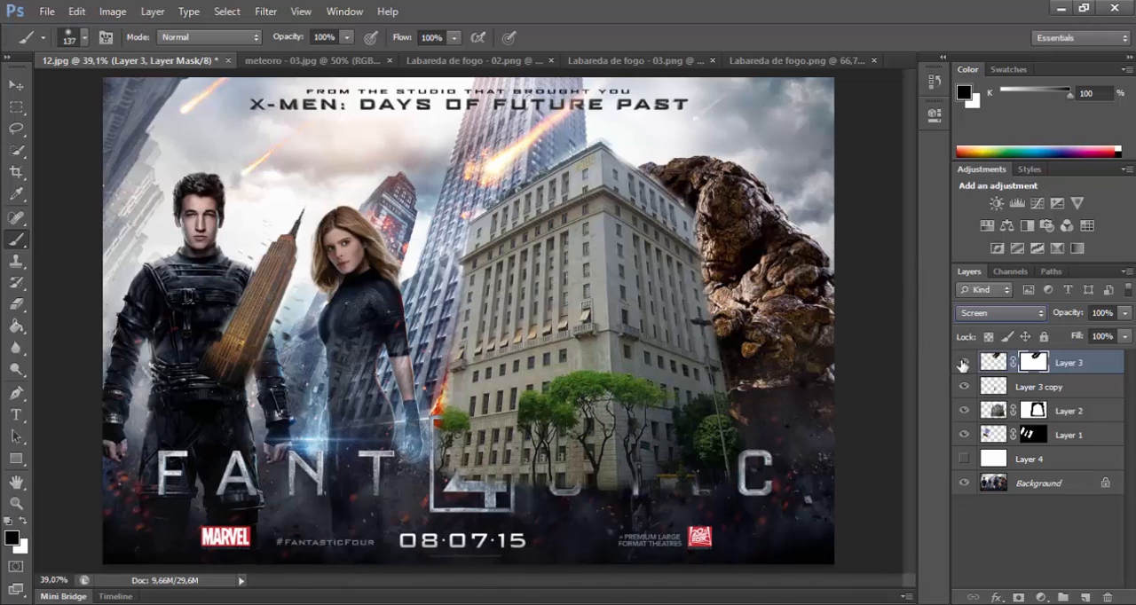
left_click(964, 364)
left_click(964, 364)
left_click(963, 364)
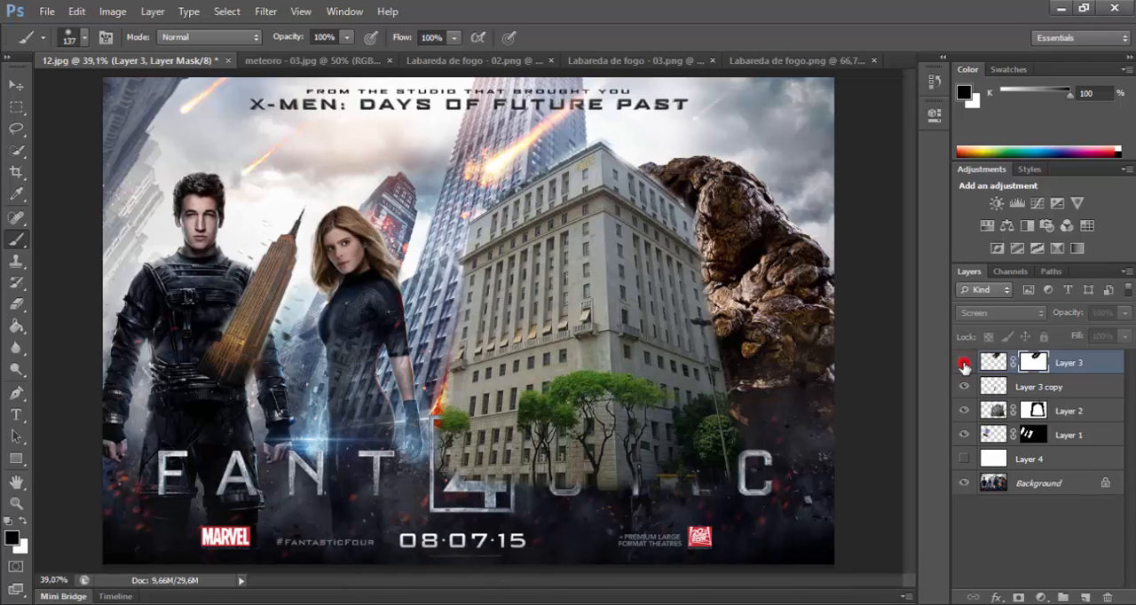
left_click(964, 364)
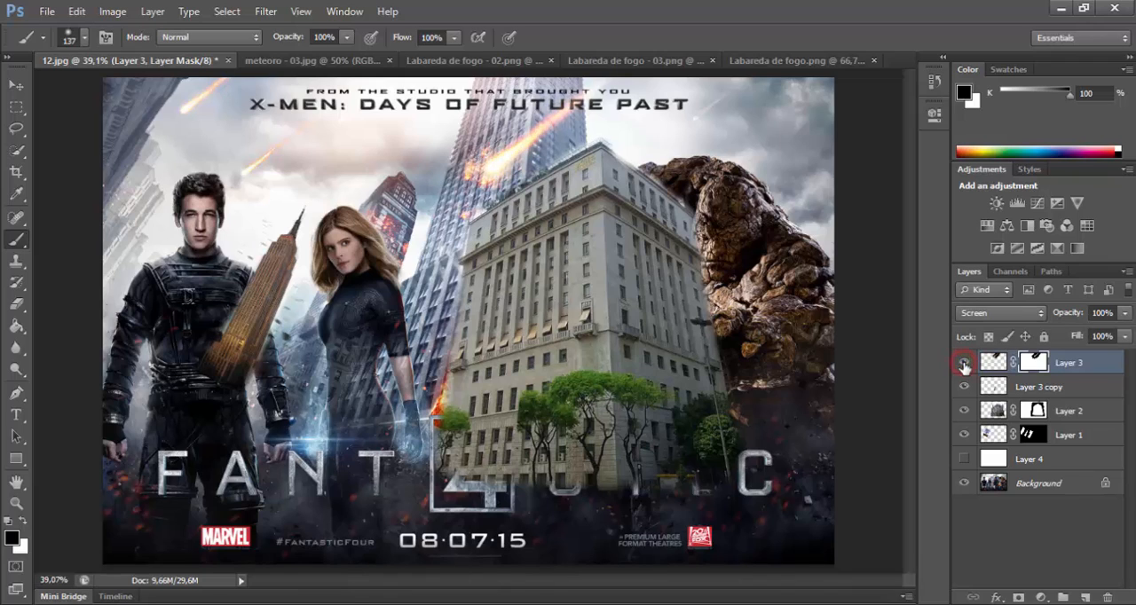
Step: Duplicate the meteor's Layer 3 together with its mask
double_click(1088, 367)
left_click(1094, 466)
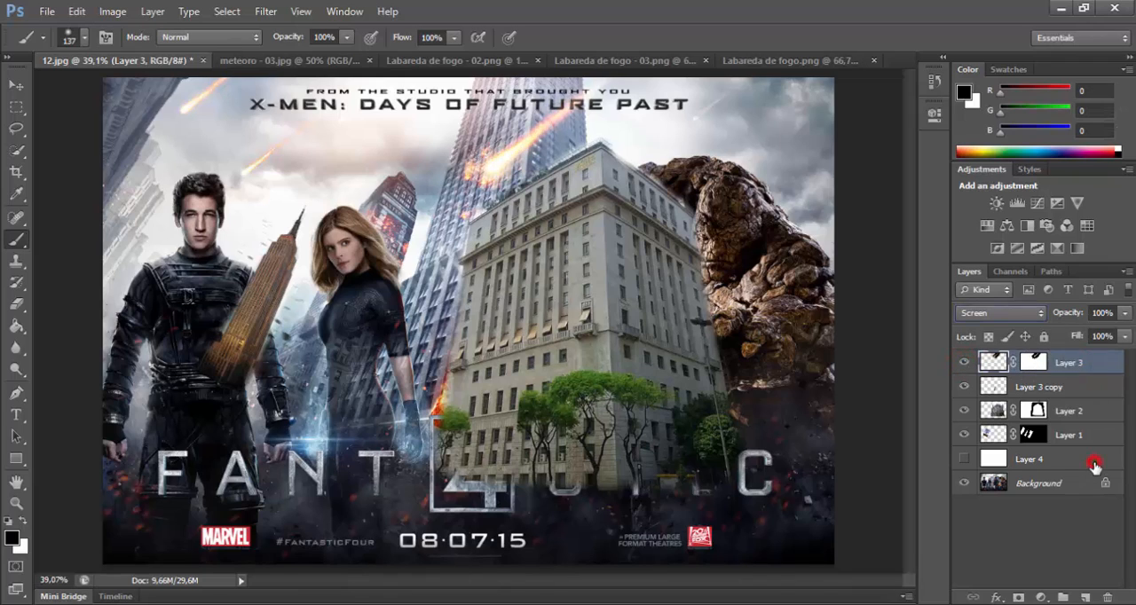
left_click_drag(1099, 373, 1086, 587)
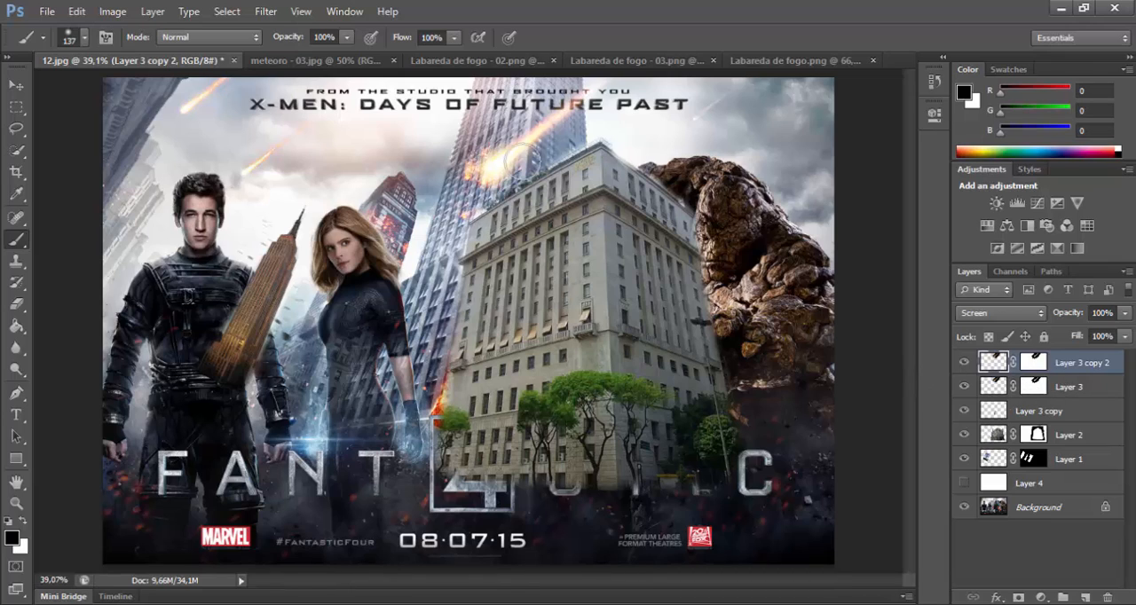
Step: Rename Layer 1 as "Empire State" and Layer 2 as "Prédio Prefeitura"
left_click(1064, 461)
double_click(1065, 460)
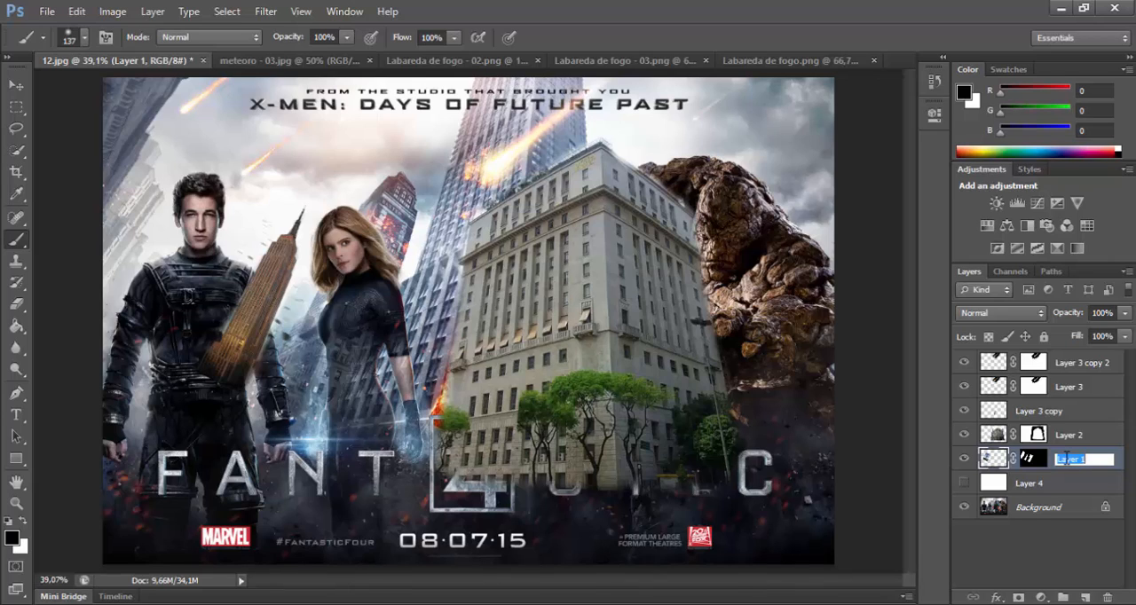
type("Empire State")
key("Return")
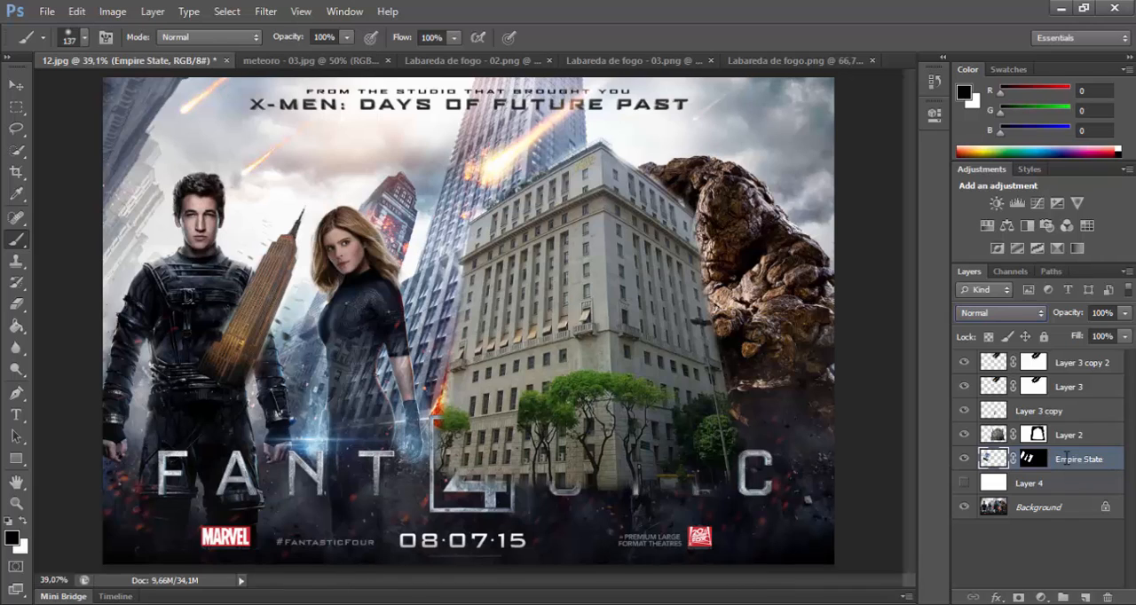
double_click(1068, 435)
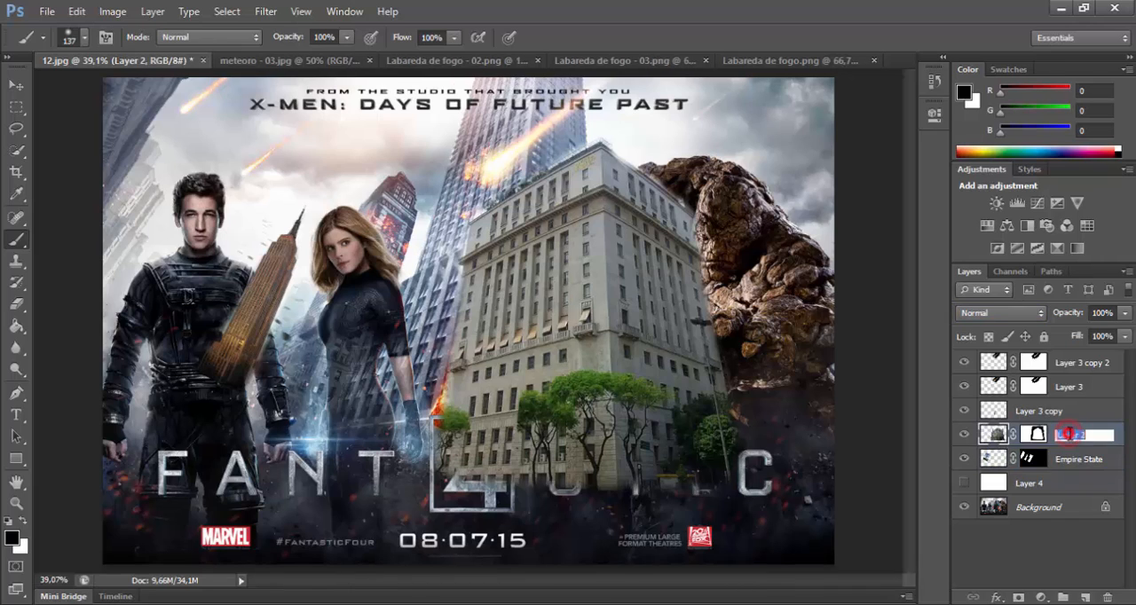
type("F")
type("rédio Prefeitura")
key("Return")
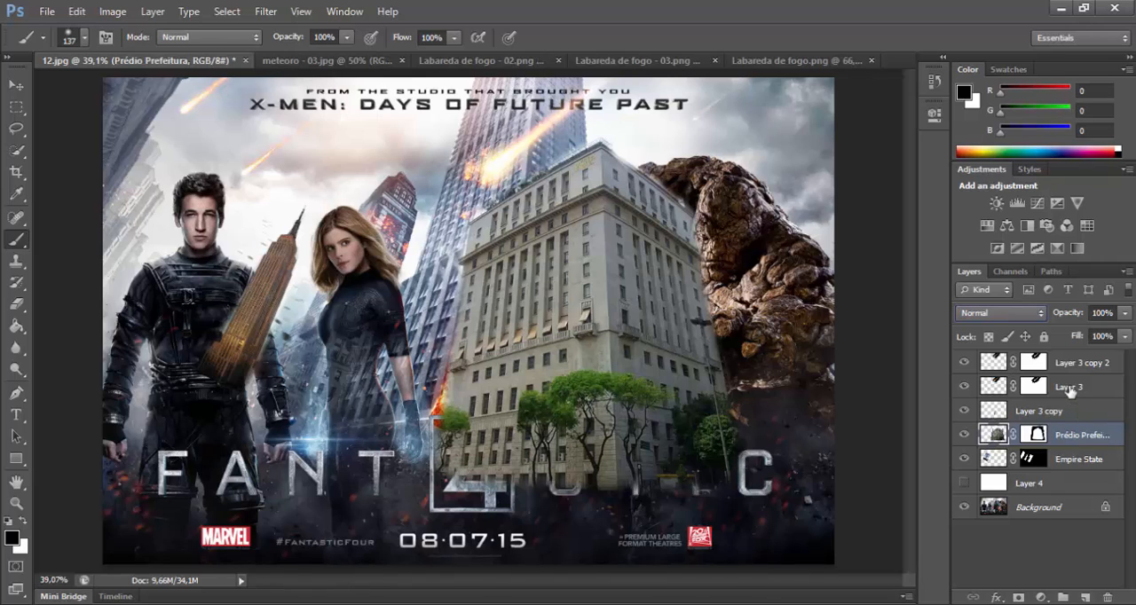
Step: Rename the original meteor layer as "Meteoro prédio" and its duplicate as "Mteoro prédio 01"
double_click(1070, 390)
type("Meteoro")
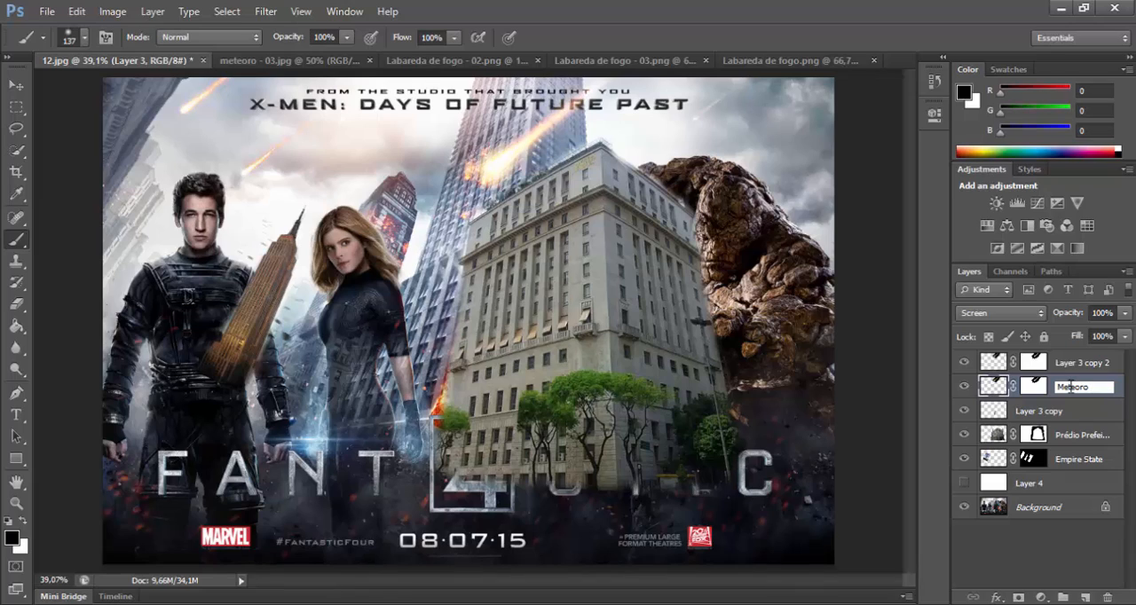
key("BackSpace")
type("o prédio")
key("Return")
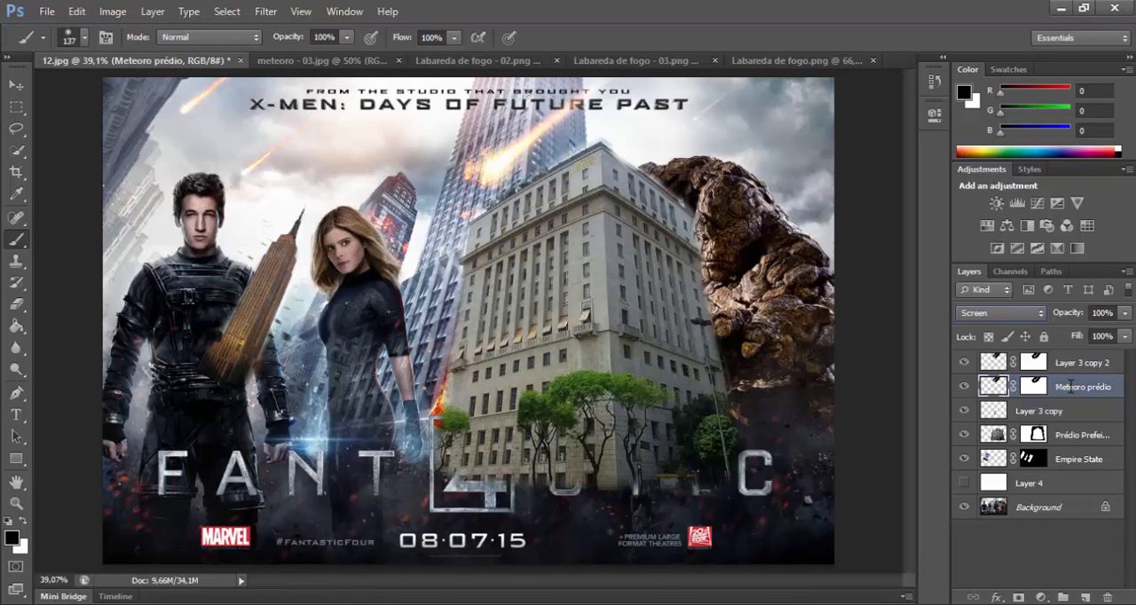
double_click(1076, 363)
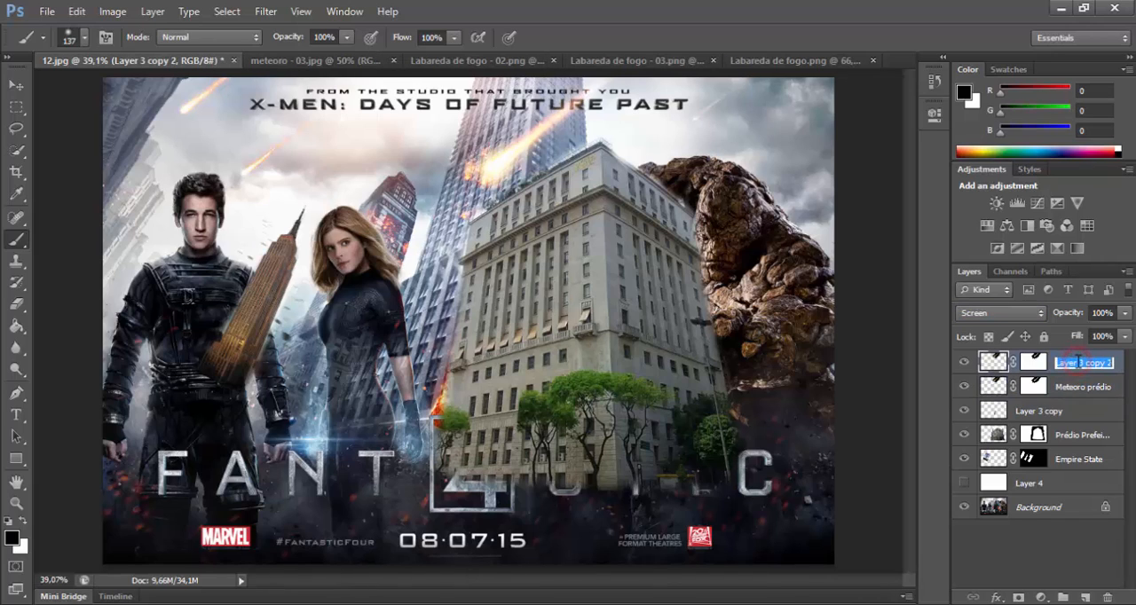
type("M")
type("teoro prédio 01")
key("Return")
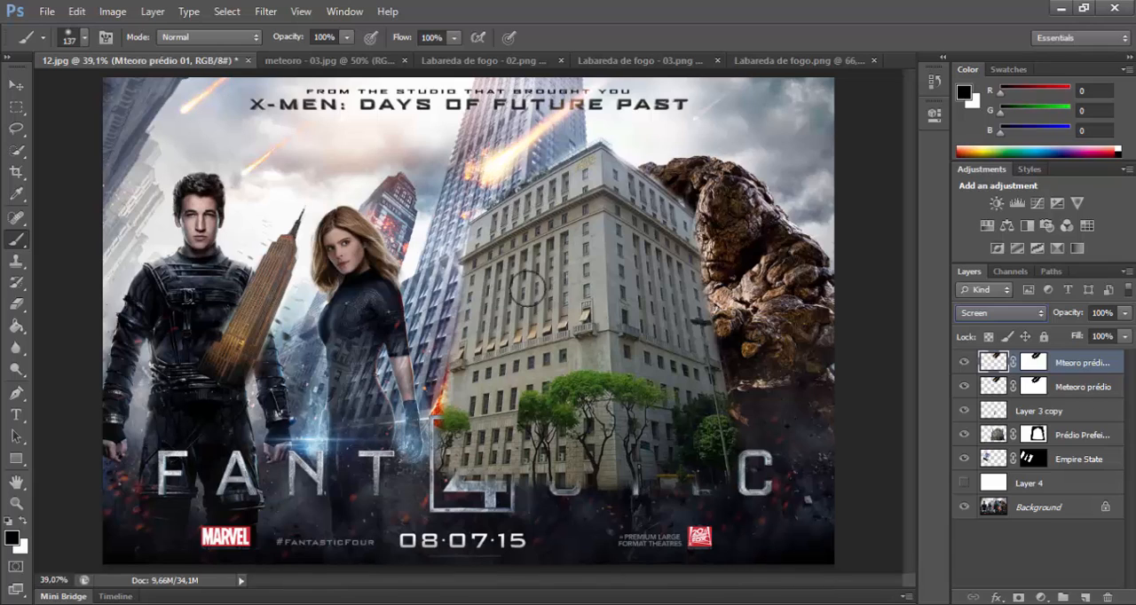
Step: Examine the upper city hall area up close and compare the flames in Labareda de fogo - 02.png, Labareda de fogo - 03.png and Labareda de fogo.png
left_click(625, 290)
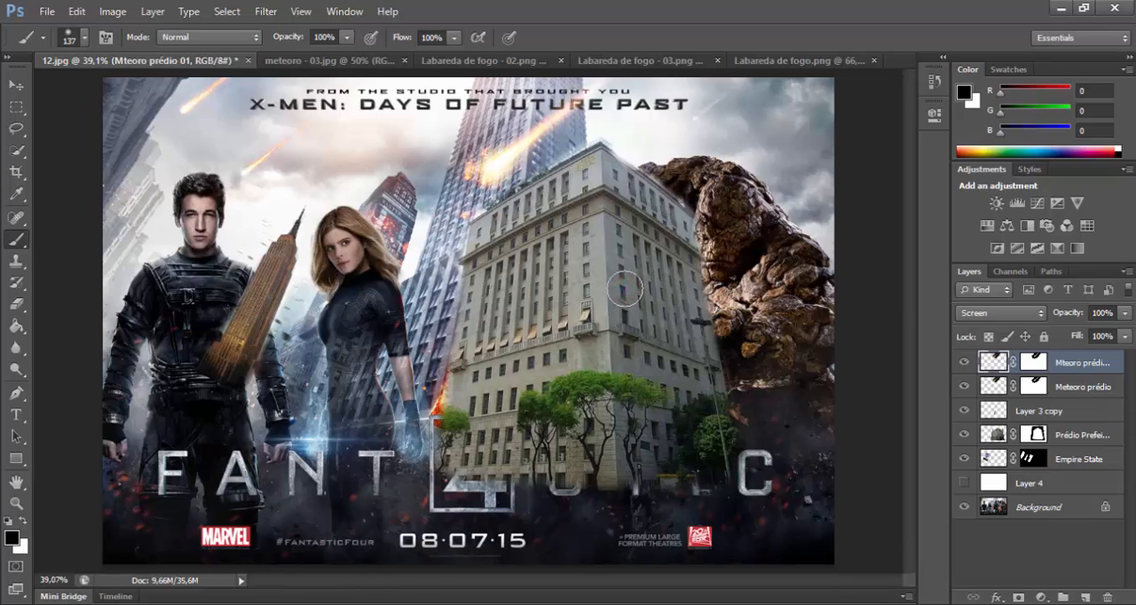
key("z")
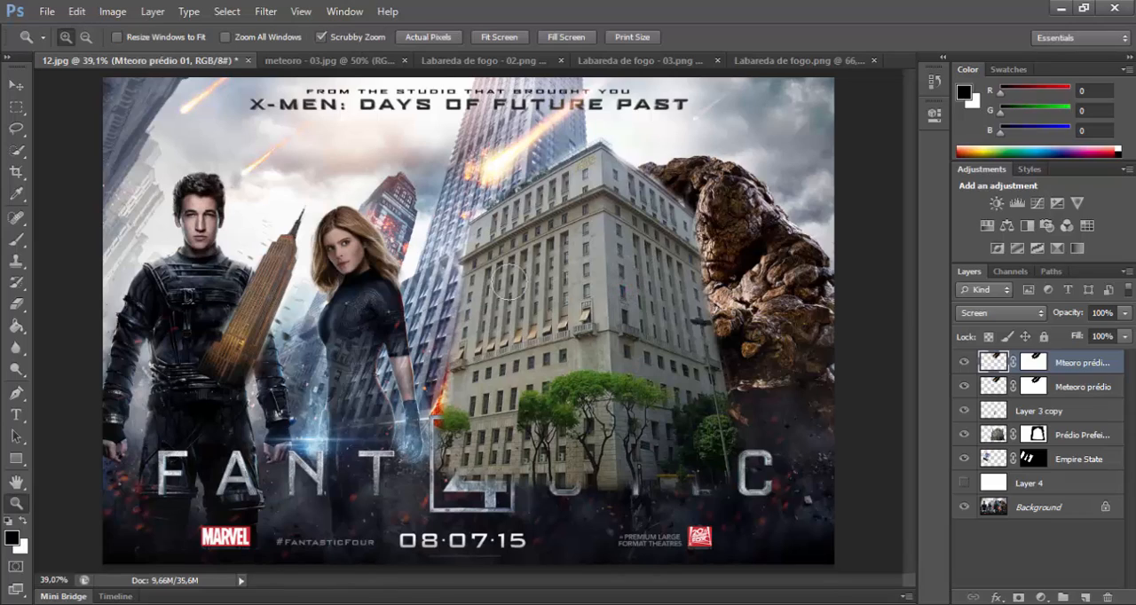
mouse_move(454, 140)
left_mouse_down()
mouse_move(563, 157)
mouse_move(488, 144)
mouse_move(462, 180)
left_mouse_up()
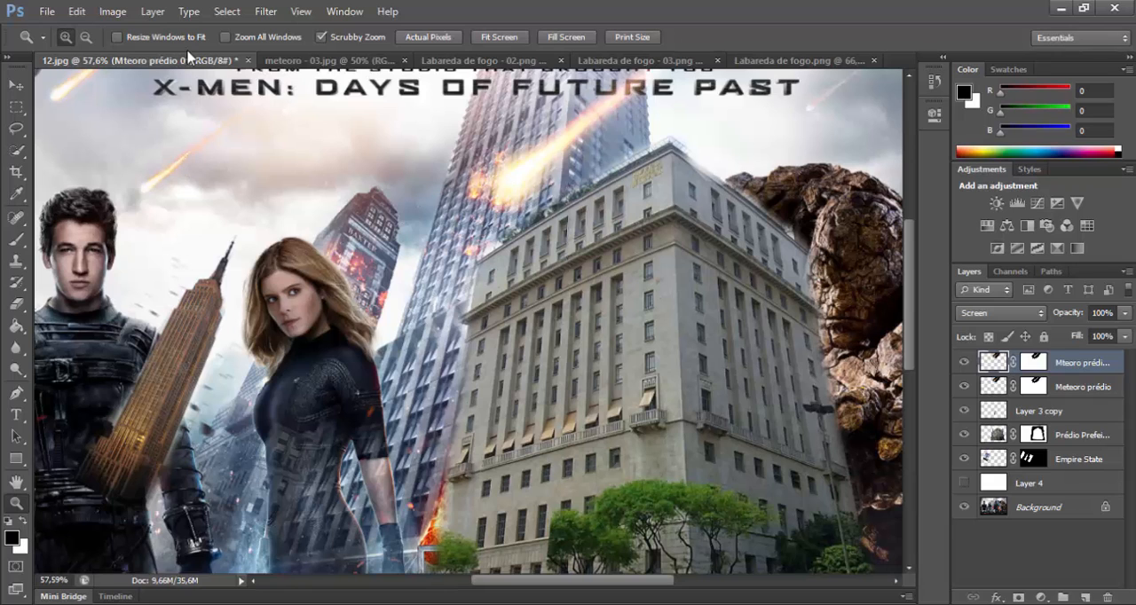
left_click(453, 65)
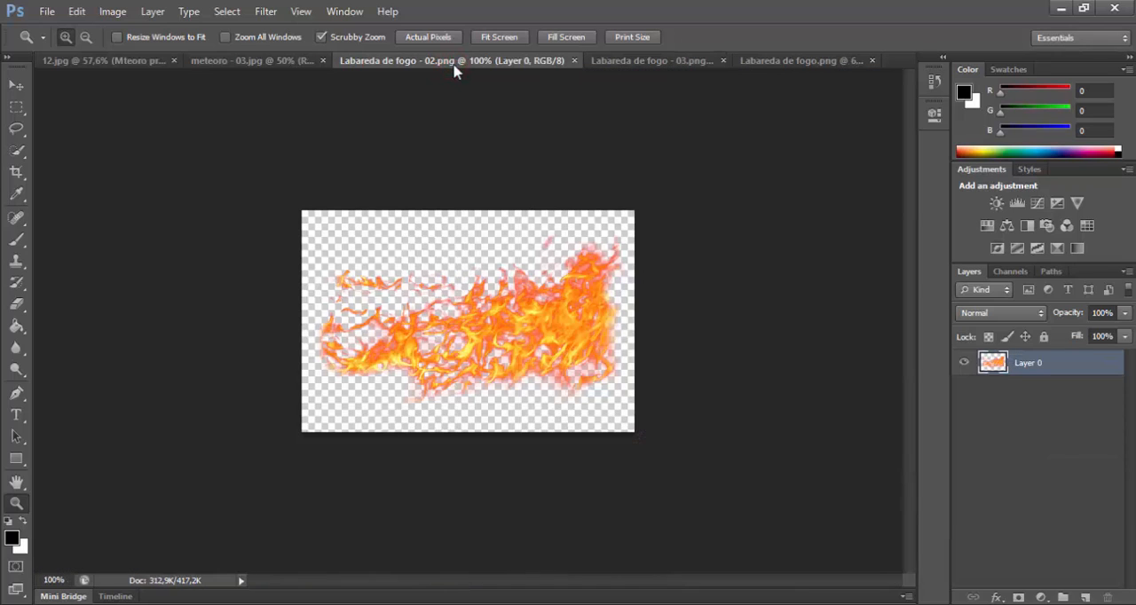
left_click(653, 59)
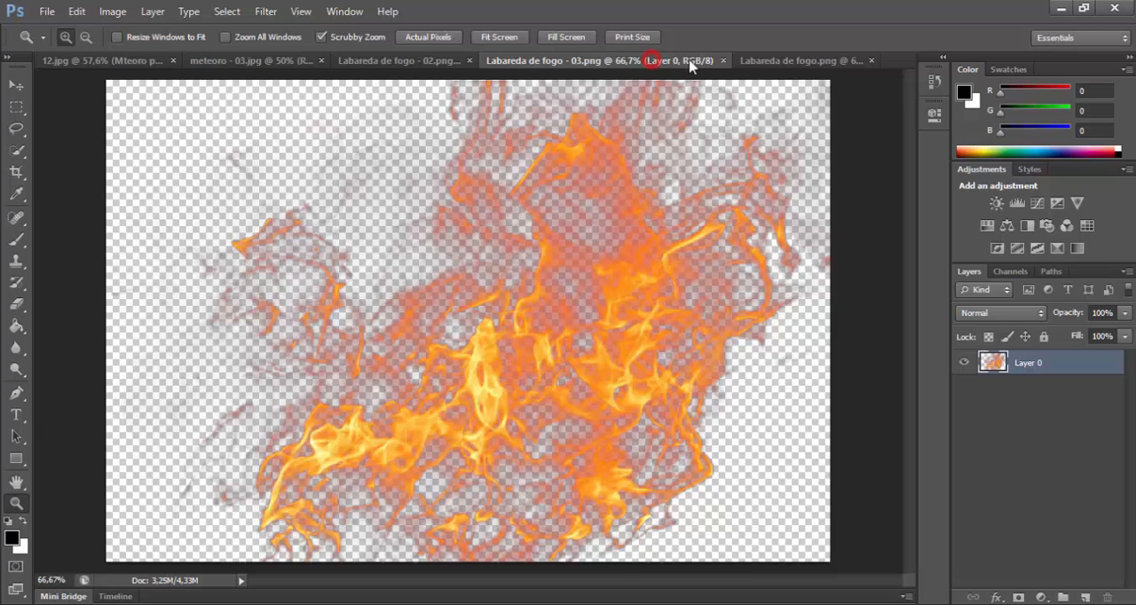
left_click(770, 59)
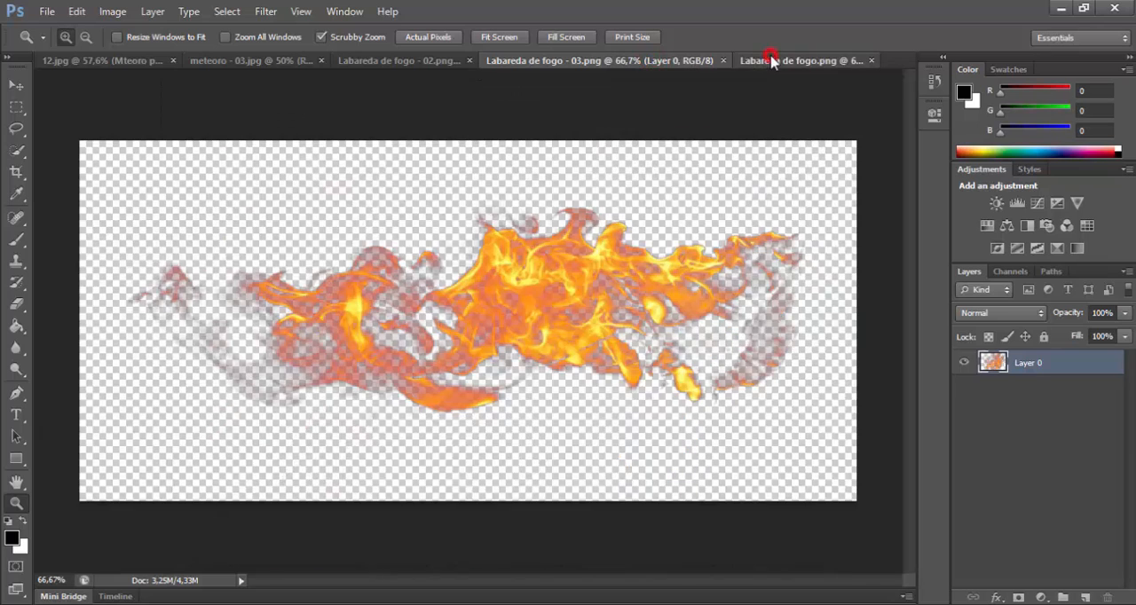
left_click(560, 64)
left_click(392, 66)
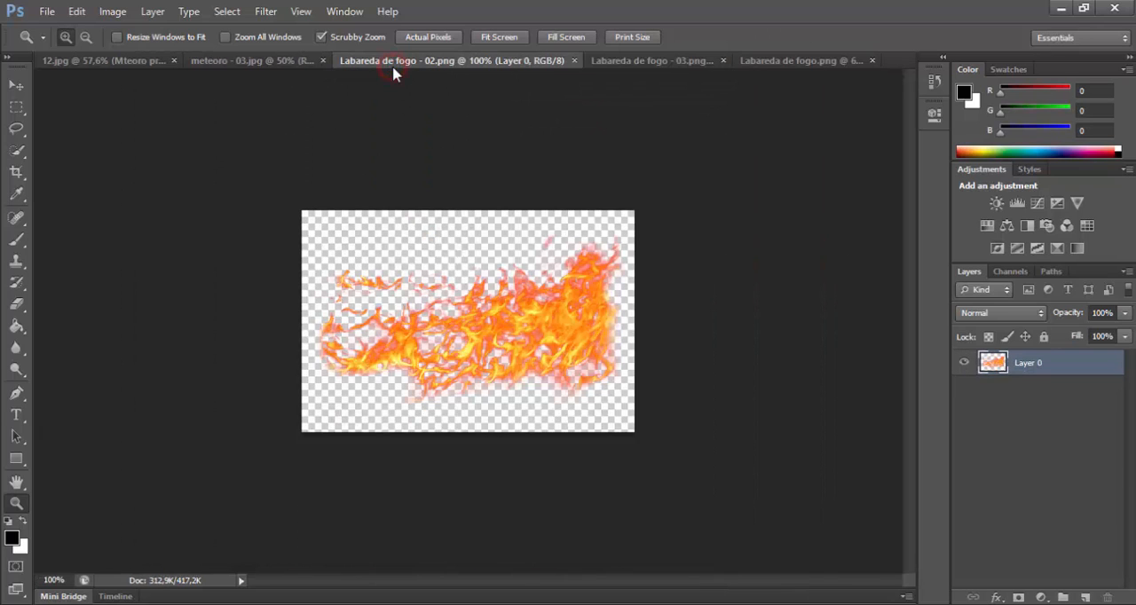
left_click(641, 62)
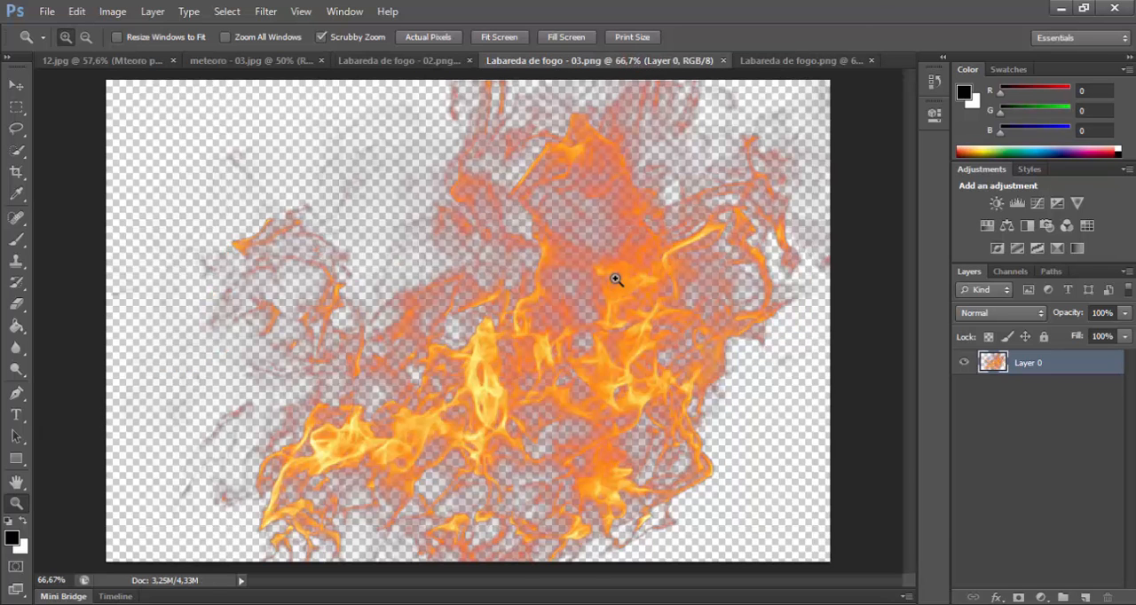
Step: Copy the entire flame image from Labareda de fogo - 03.png into 12.jpg as a new layer
key("ctrl+a")
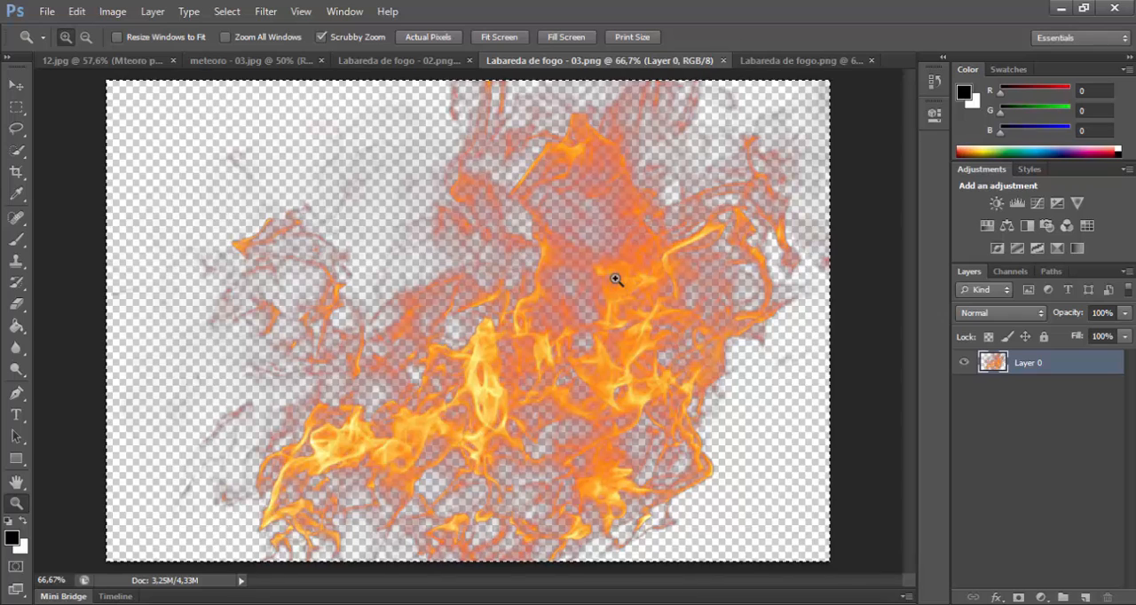
left_click_drag(127, 77, 527, 290)
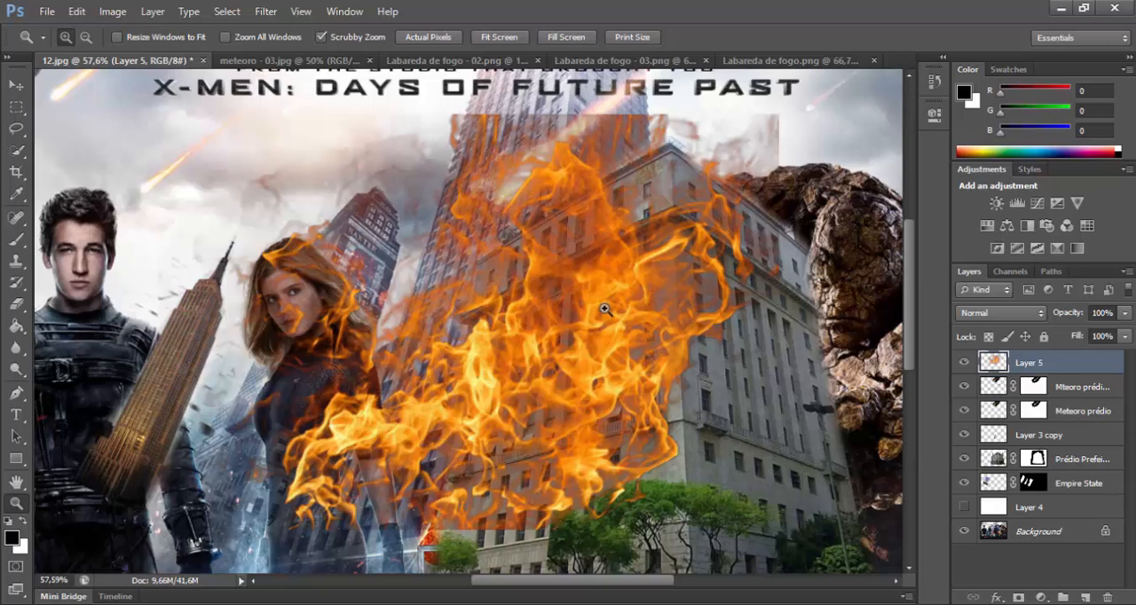
Step: Shrink the pasted flame to a small patch, rotate it about 139°, and place it beside the meteor striking the tall tower
key("ctrl+t")
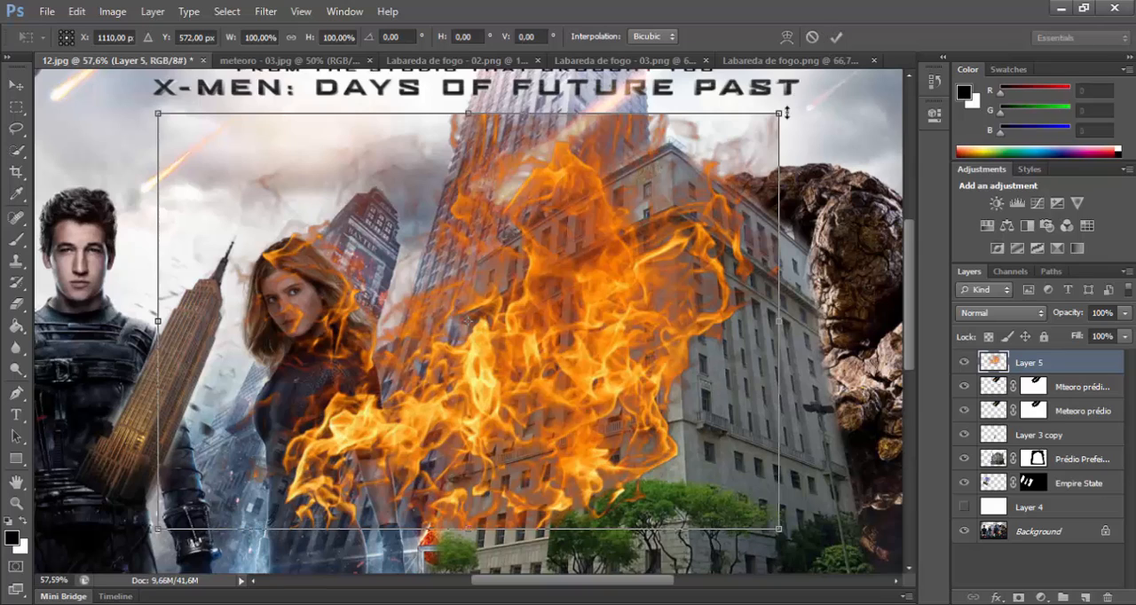
left_click_drag(778, 116, 285, 459)
left_click_drag(245, 509, 501, 210)
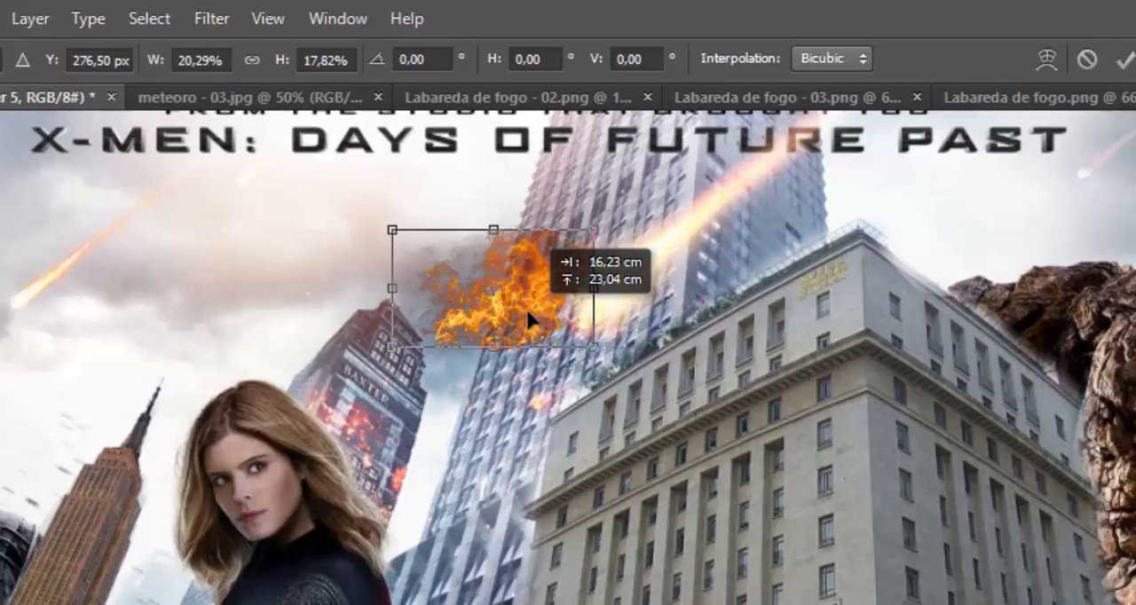
left_click_drag(528, 320, 558, 296)
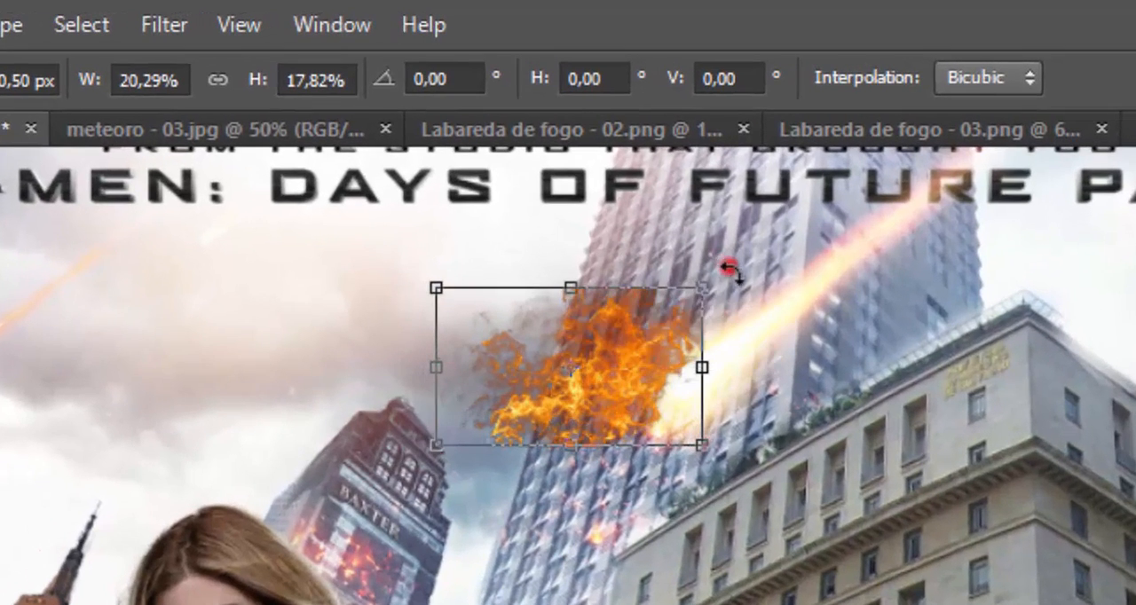
mouse_move(730, 269)
left_mouse_down()
mouse_move(701, 462)
mouse_move(591, 563)
mouse_move(520, 594)
mouse_move(480, 593)
mouse_move(501, 590)
left_mouse_up()
left_click(522, 401)
left_click_drag(521, 401, 480, 604)
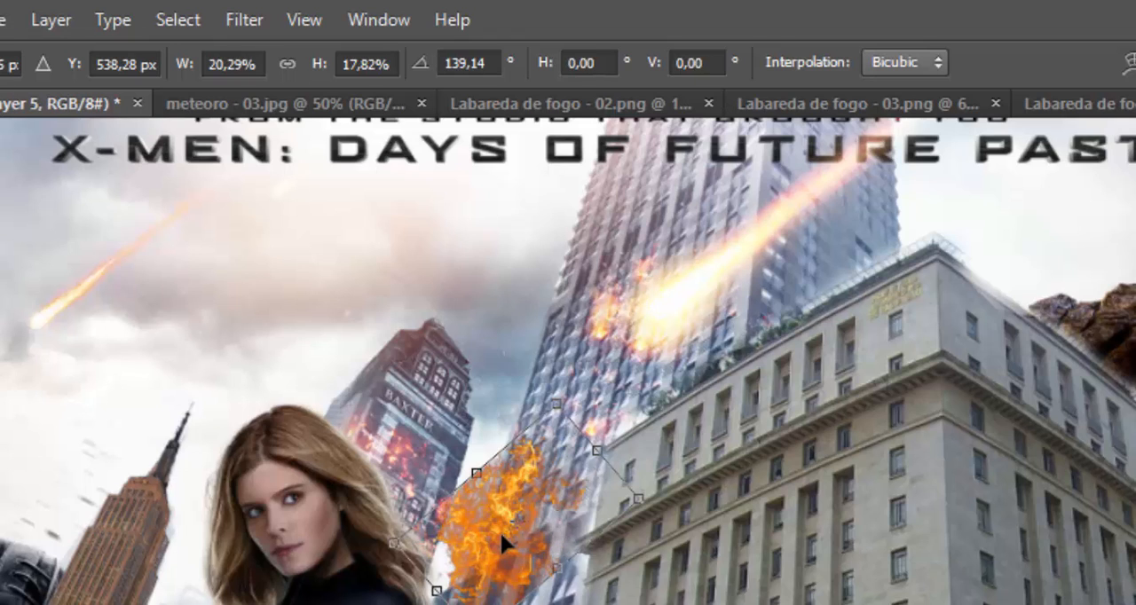
left_click_drag(500, 531, 679, 294)
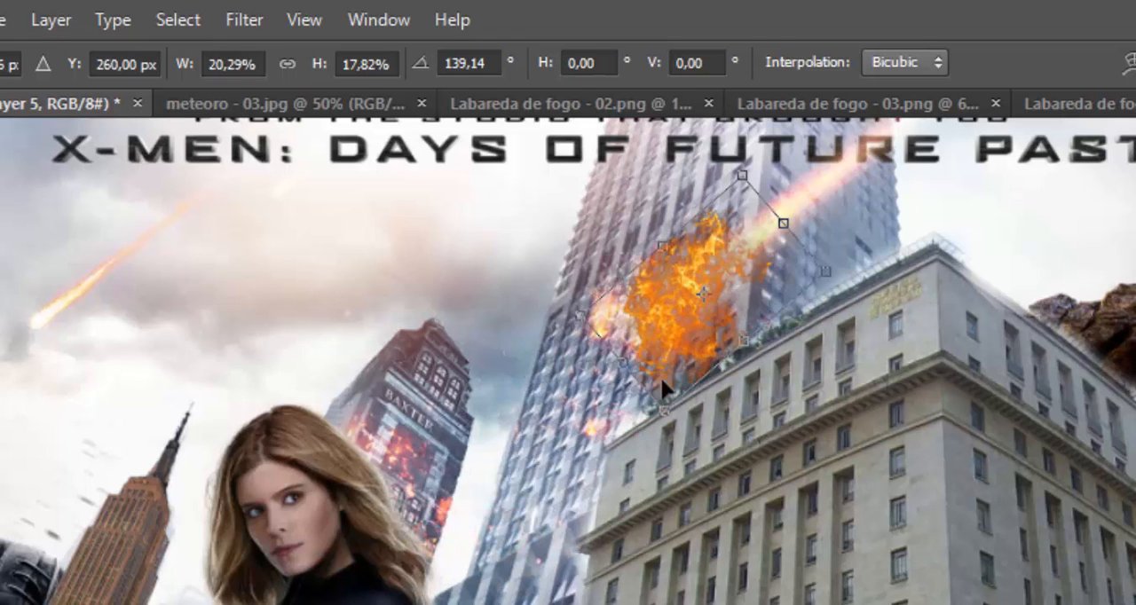
left_click_drag(656, 404, 707, 302)
key("Return")
key("z")
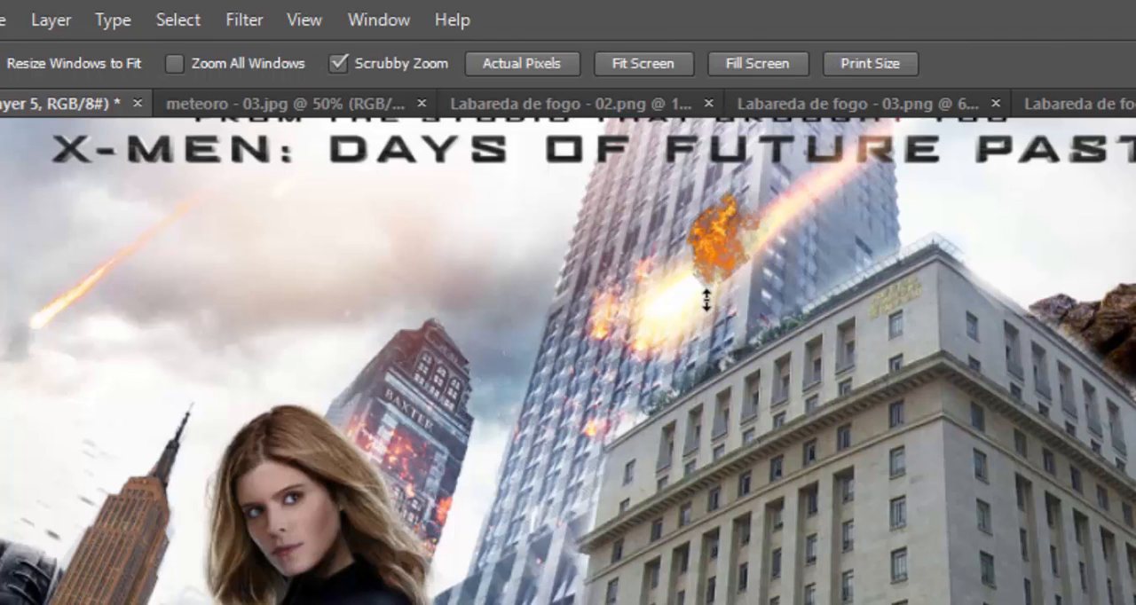
Step: Move the small flame to the meteor's impact point on the tower and set its layer's blend mode to Screen
key("v")
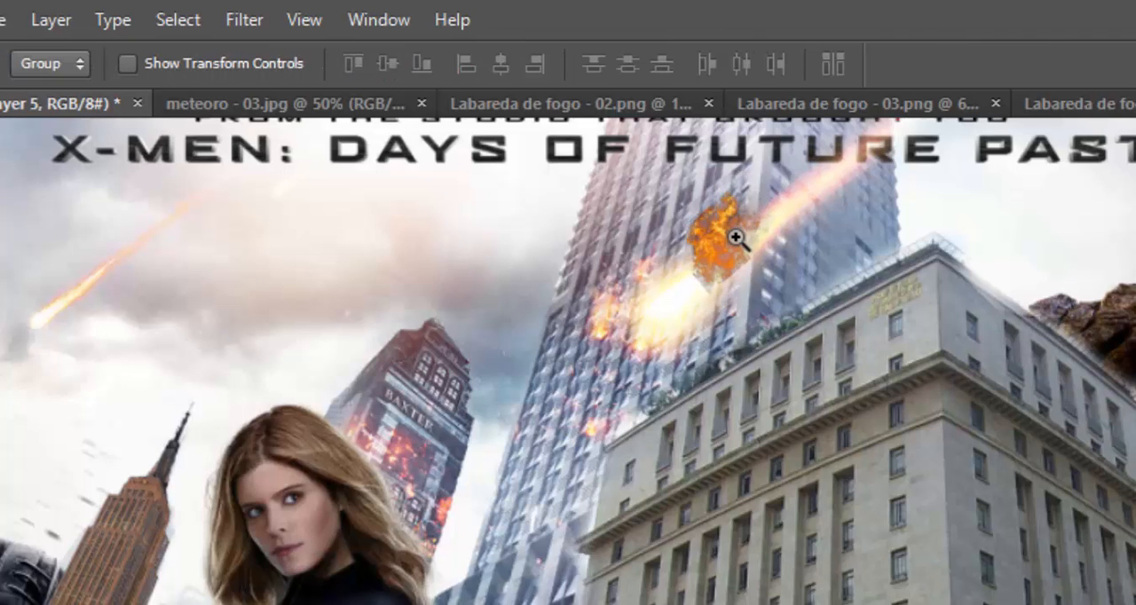
left_click_drag(738, 246, 627, 322)
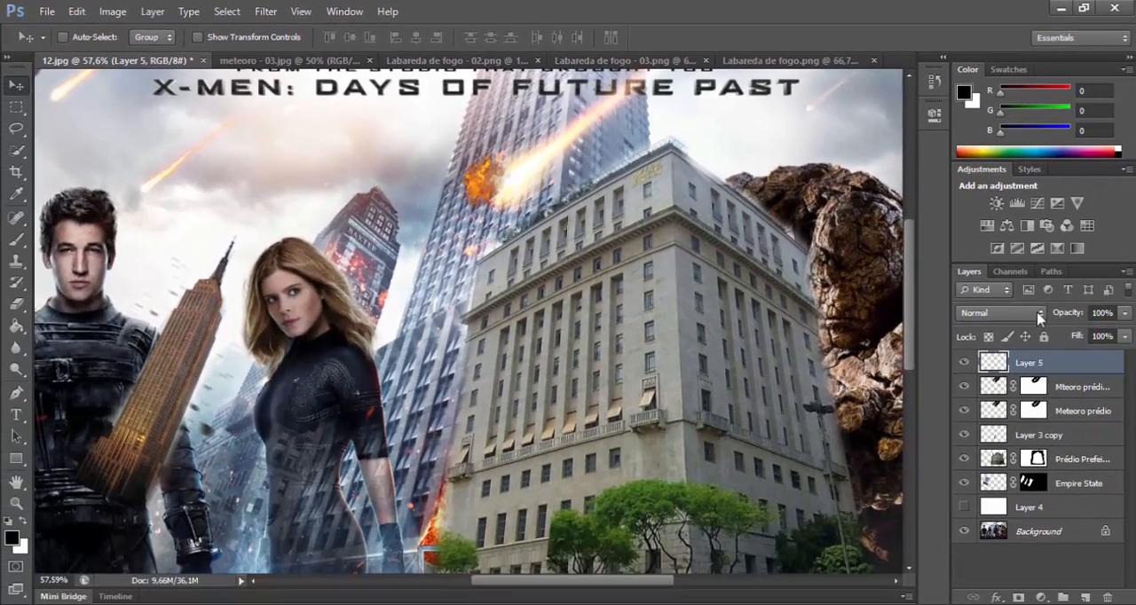
left_click(1041, 314)
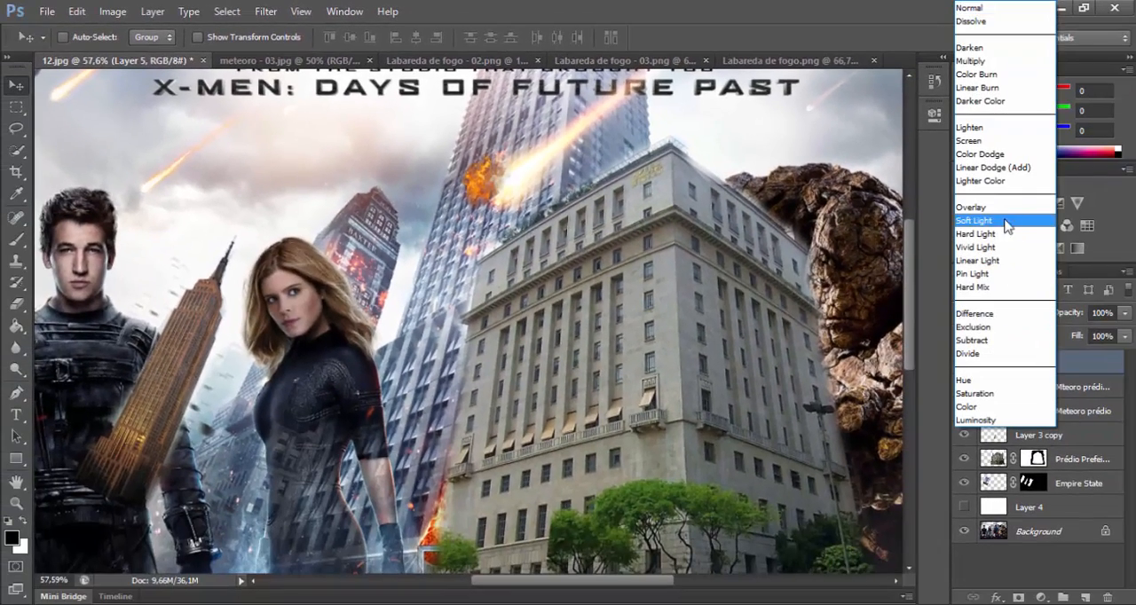
left_click(998, 141)
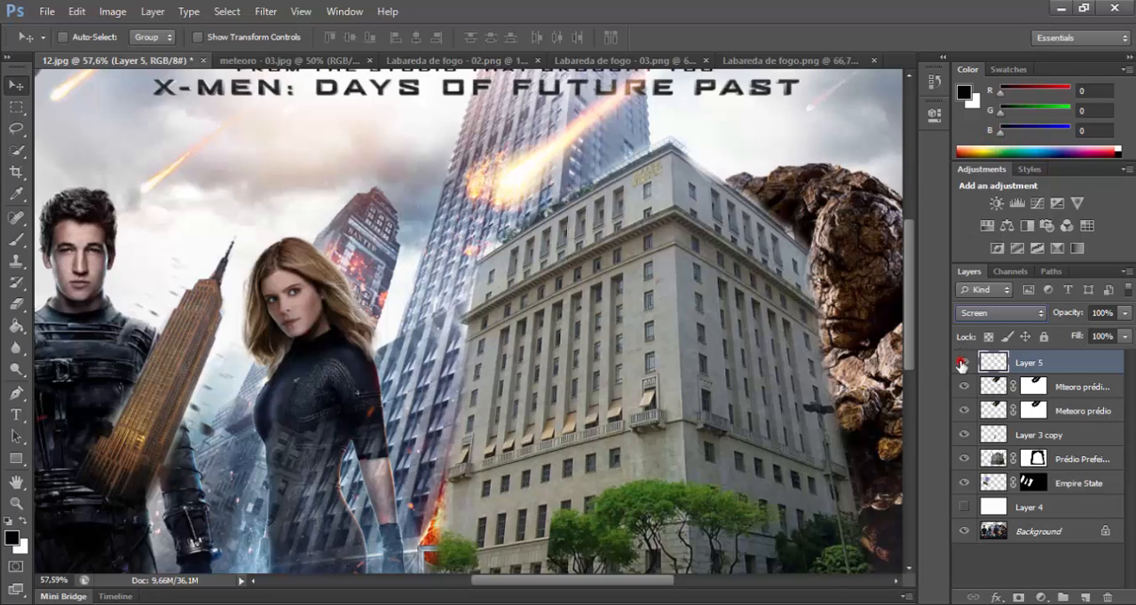
Step: Compare the impact area with and without the flame on Layer 5, then examine the whole poster
left_click(961, 364)
left_click(961, 364)
left_click(961, 364)
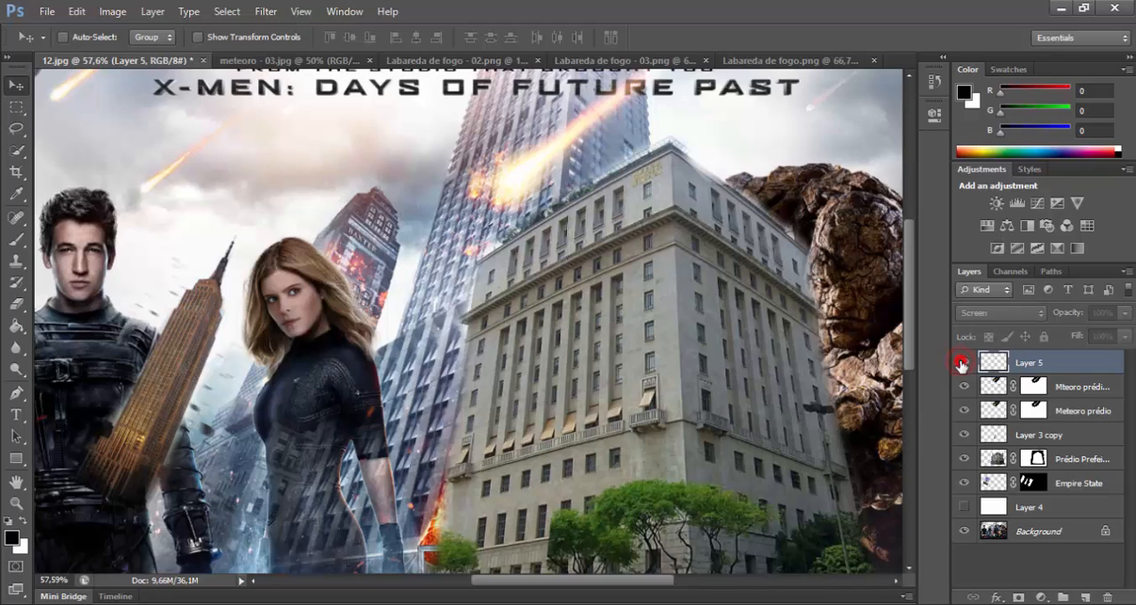
left_click(961, 364)
left_click(961, 364)
left_click(961, 364)
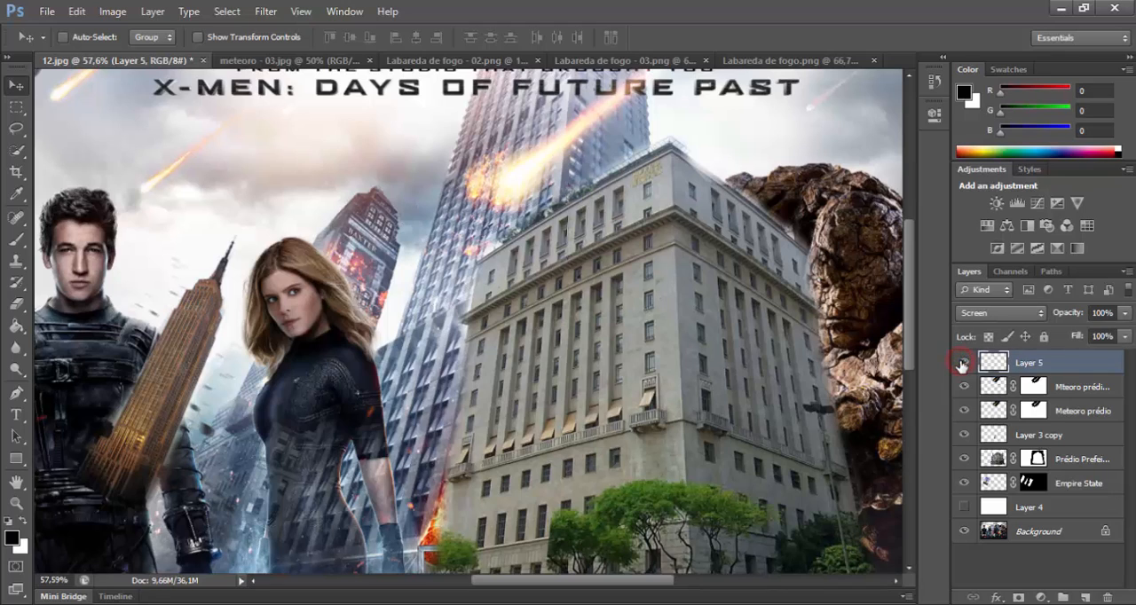
left_click(961, 364)
left_click(962, 363)
left_click(962, 364)
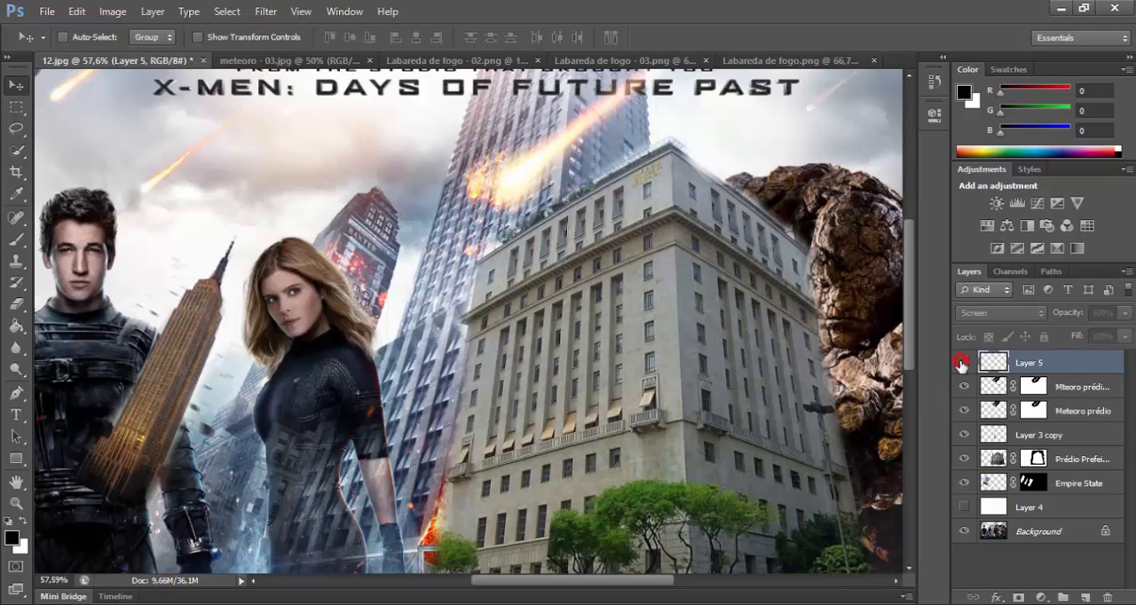
left_click(961, 364)
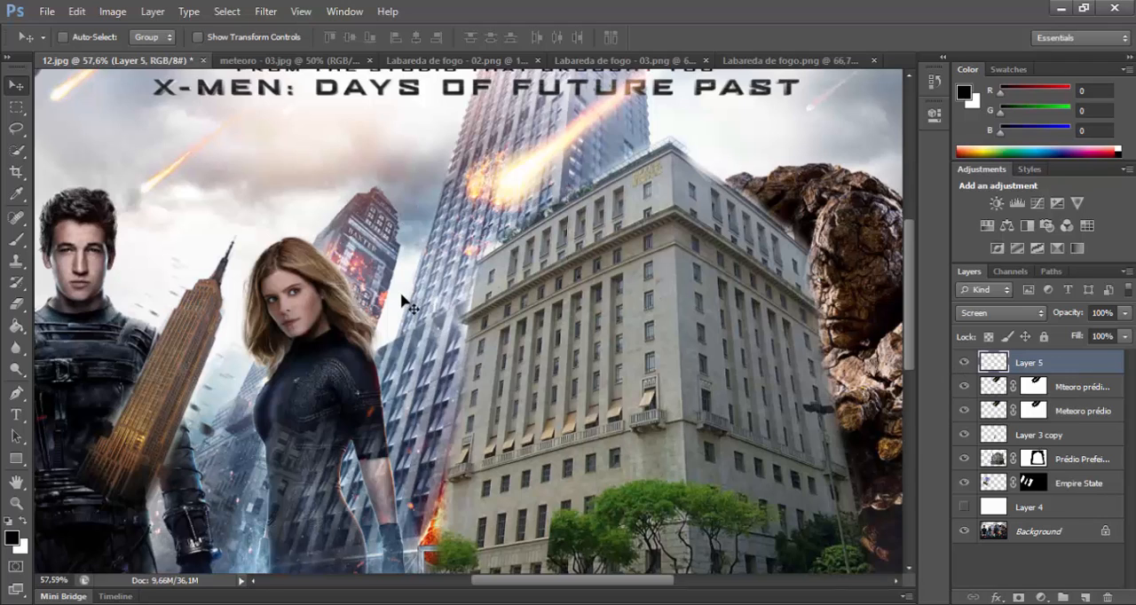
key("z")
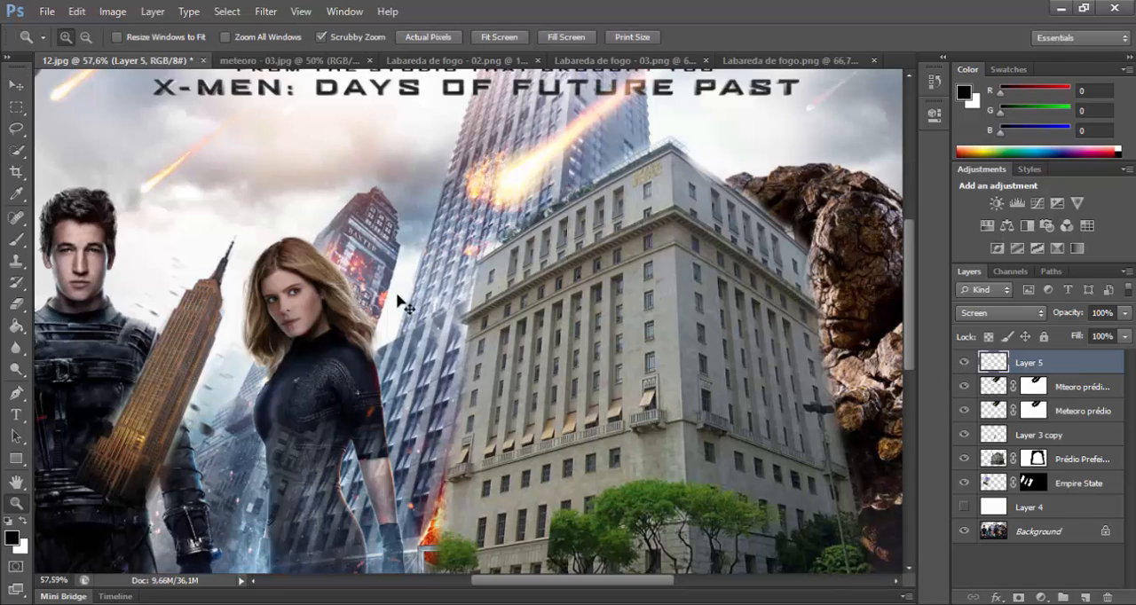
right_click(395, 291)
left_click(435, 307)
left_click(435, 307)
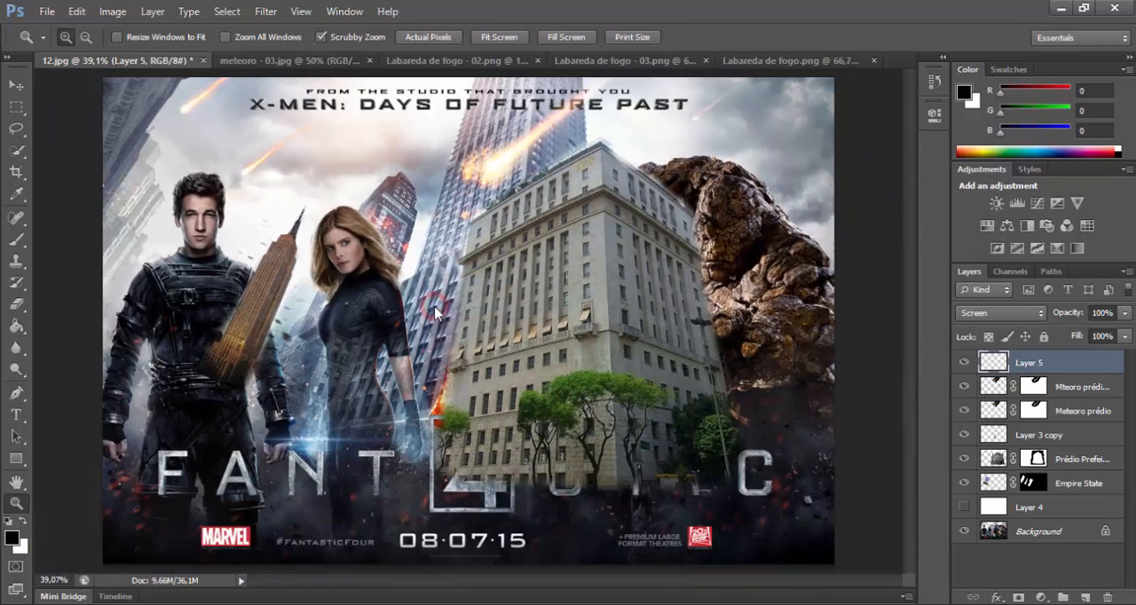